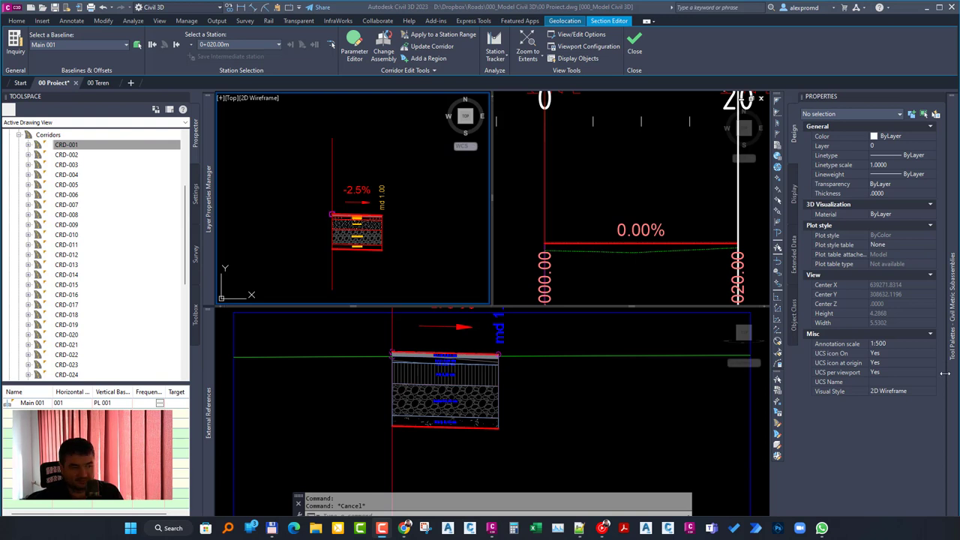
- Zoom and pan the top section view so labels BA16 0.04 cm through Nisip 0.10 cm are readable
click(346, 401)
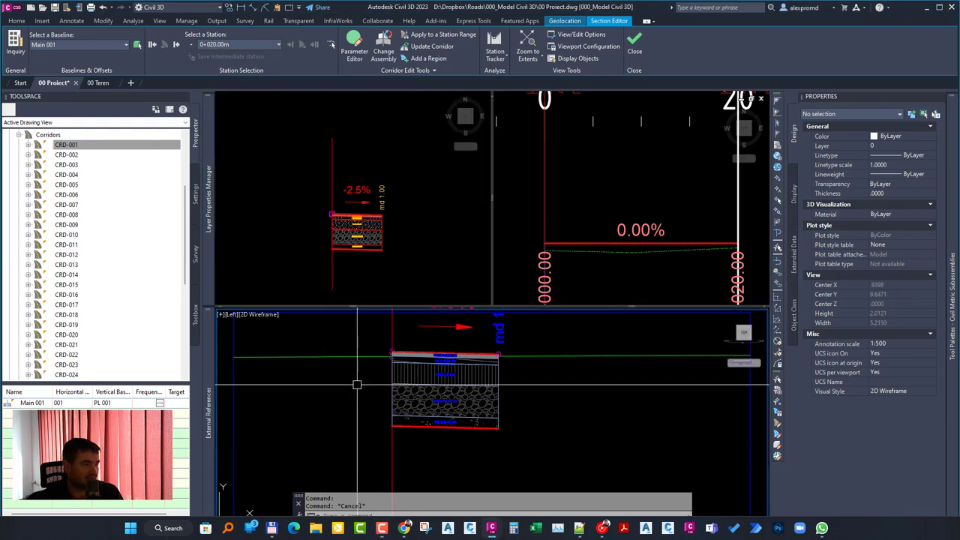
click(411, 224)
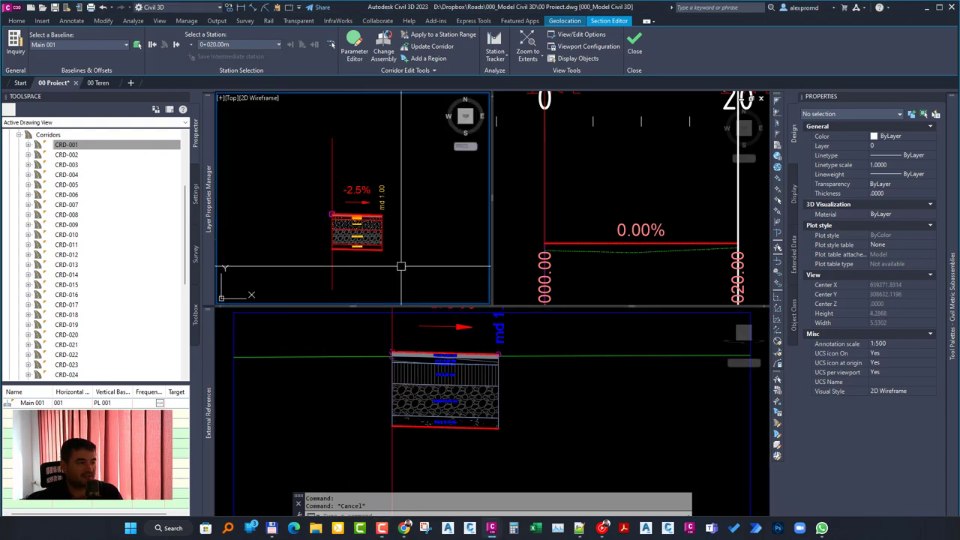
click(522, 377)
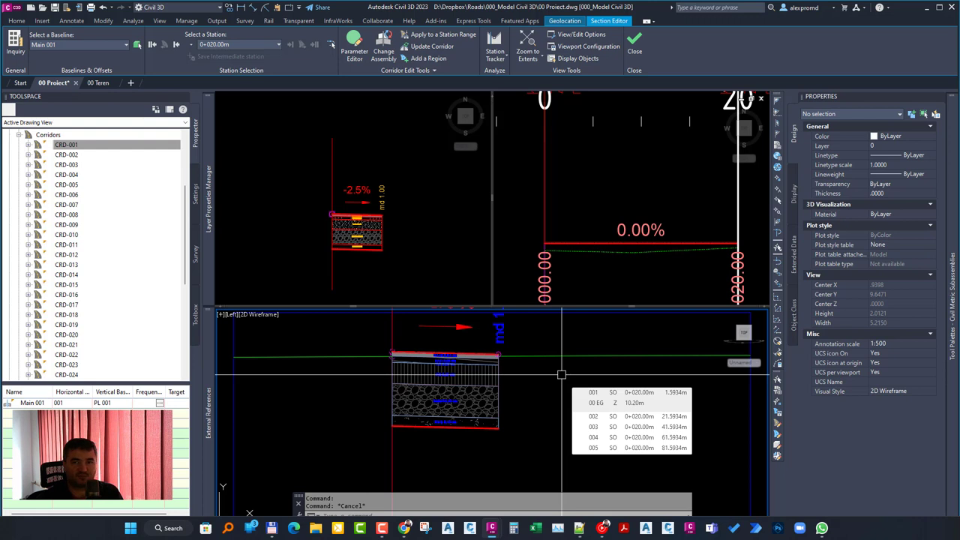
click(375, 253)
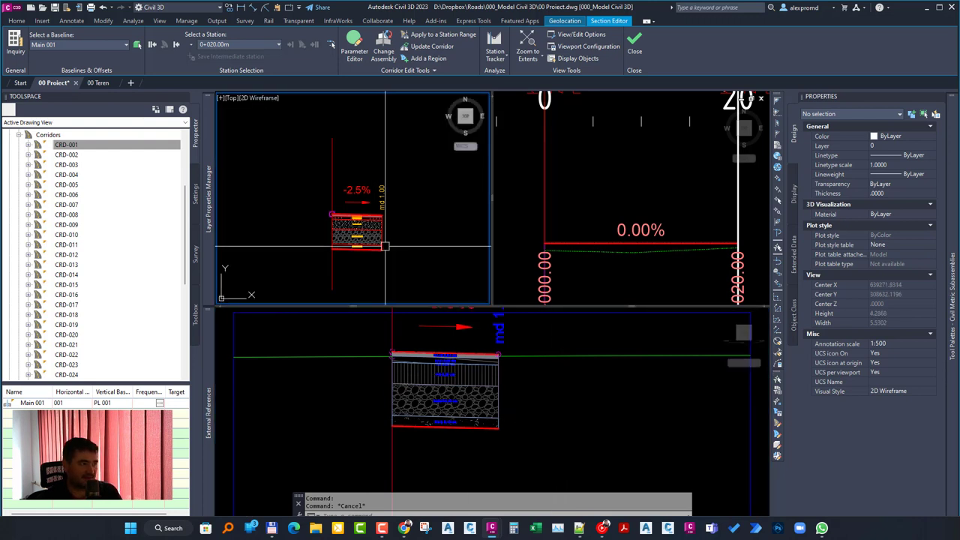
scroll(374, 224, up, 3)
click(382, 217)
key(Escape)
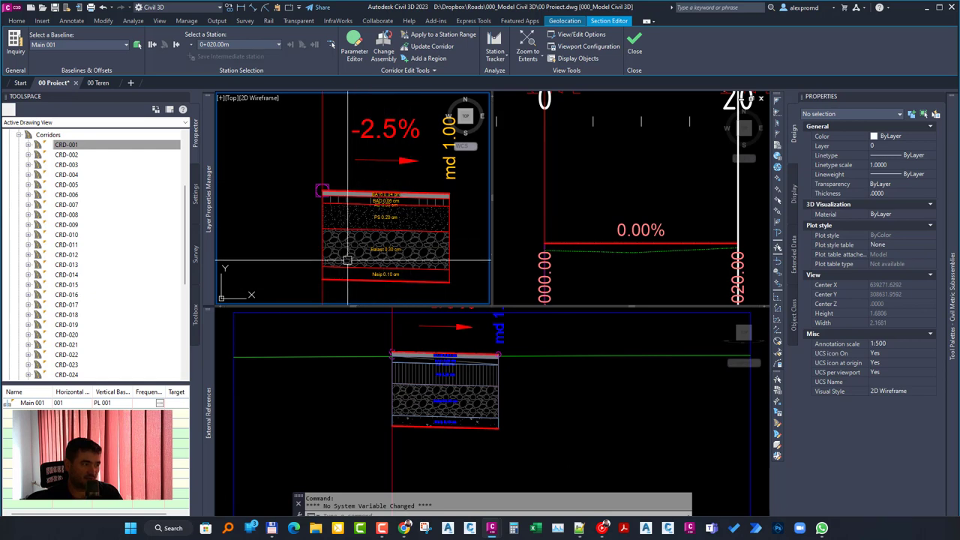
middle_drag(403, 218, 383, 201)
scroll(383, 201, up, 2)
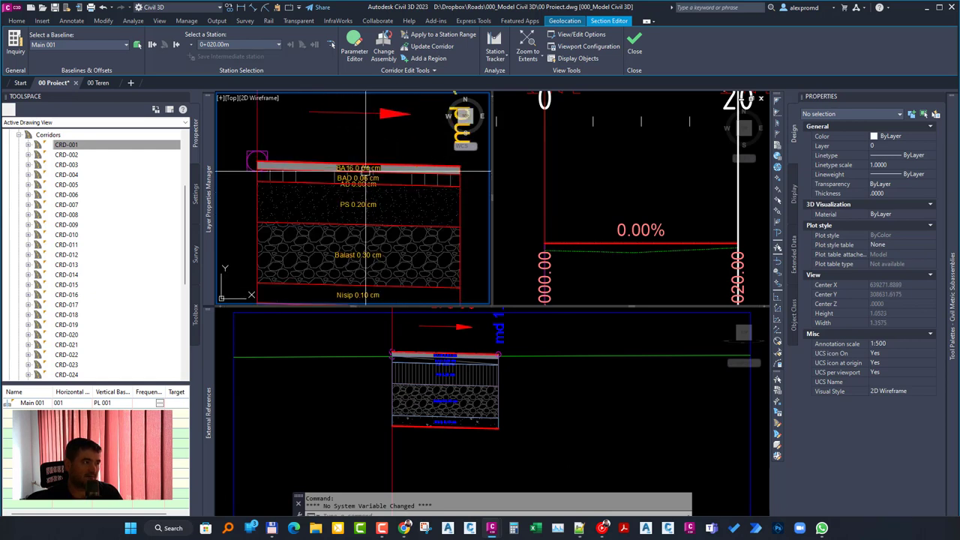
scroll(356, 182, up, 2)
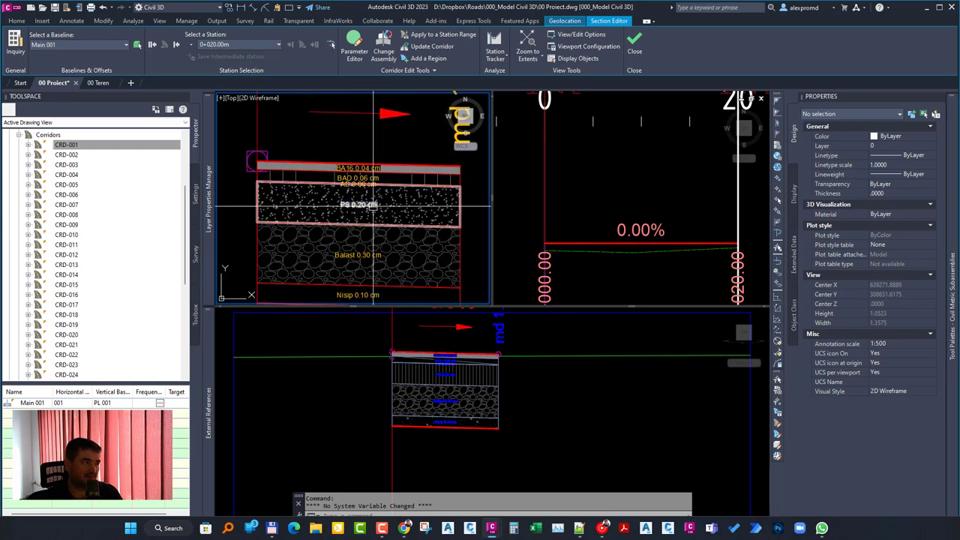
scroll(345, 188, up, 4)
scroll(352, 183, down, 3)
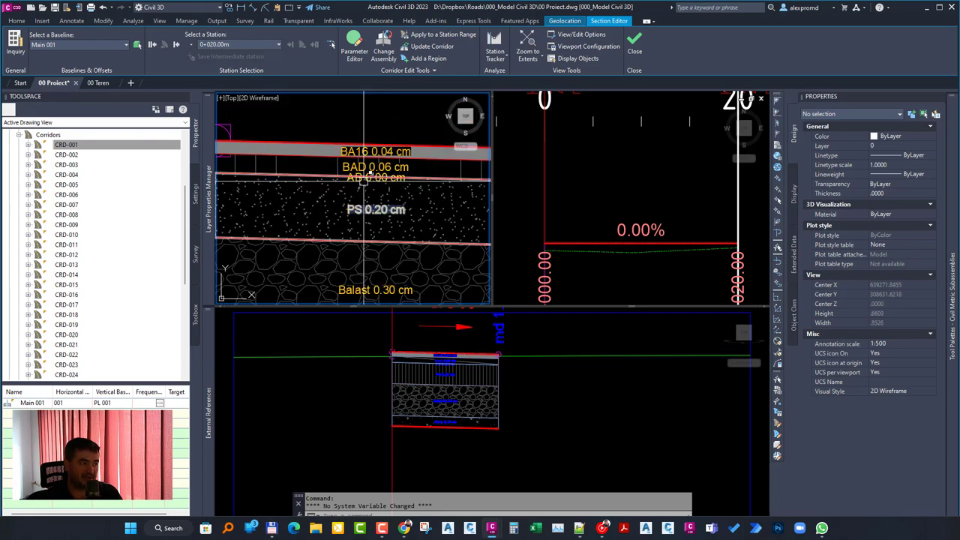
scroll(365, 150, down, 2)
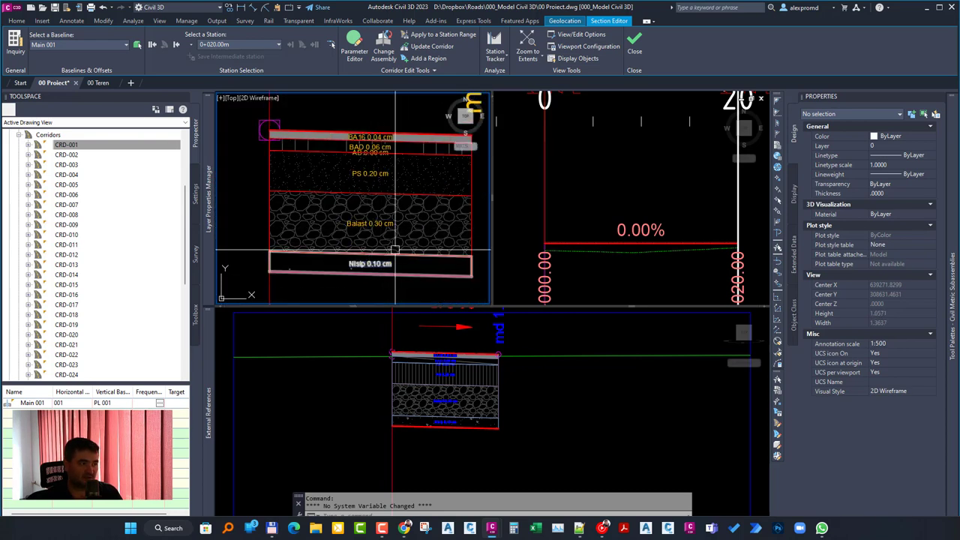
middle_drag(398, 249, 383, 247)
- Pan the side section view to bring the -2.5% crossfall label into view
click(510, 433)
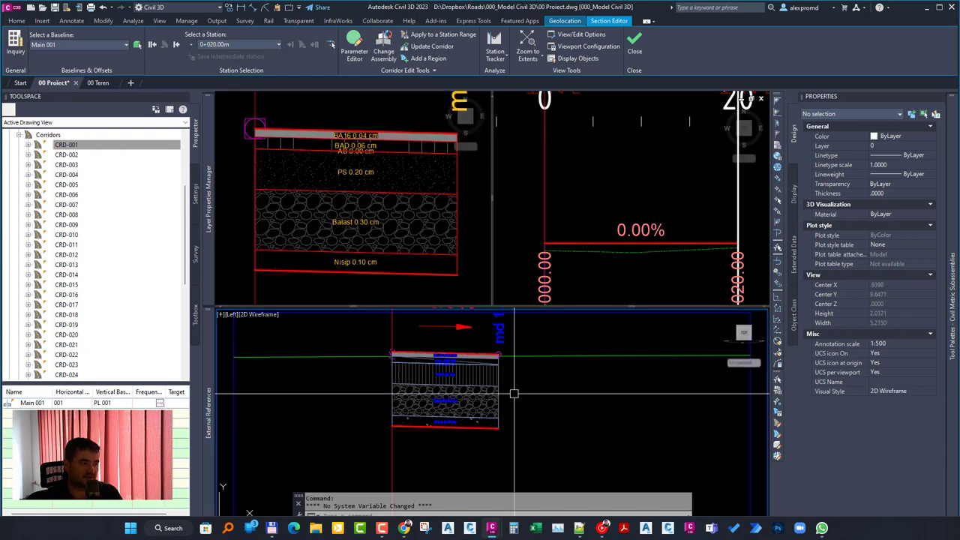
middle_drag(494, 391, 490, 422)
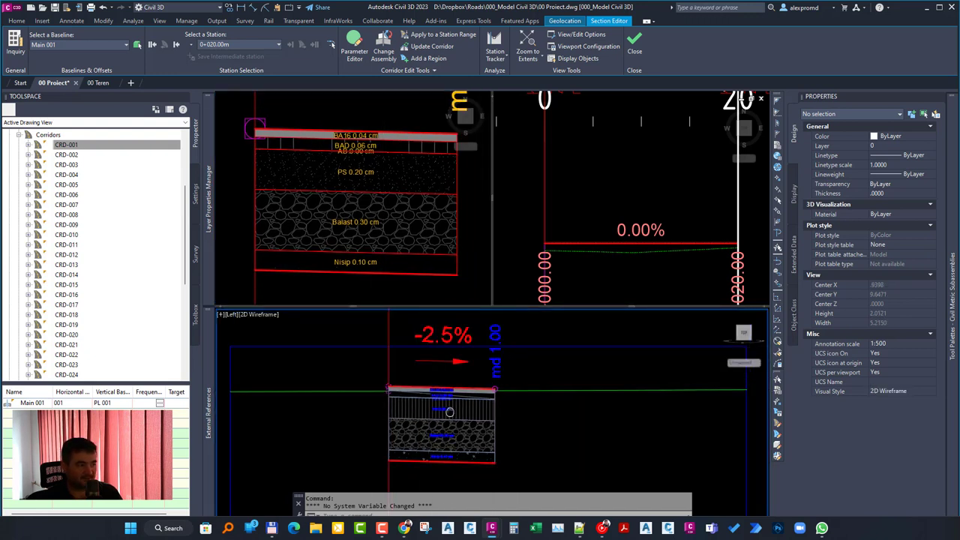
click(422, 263)
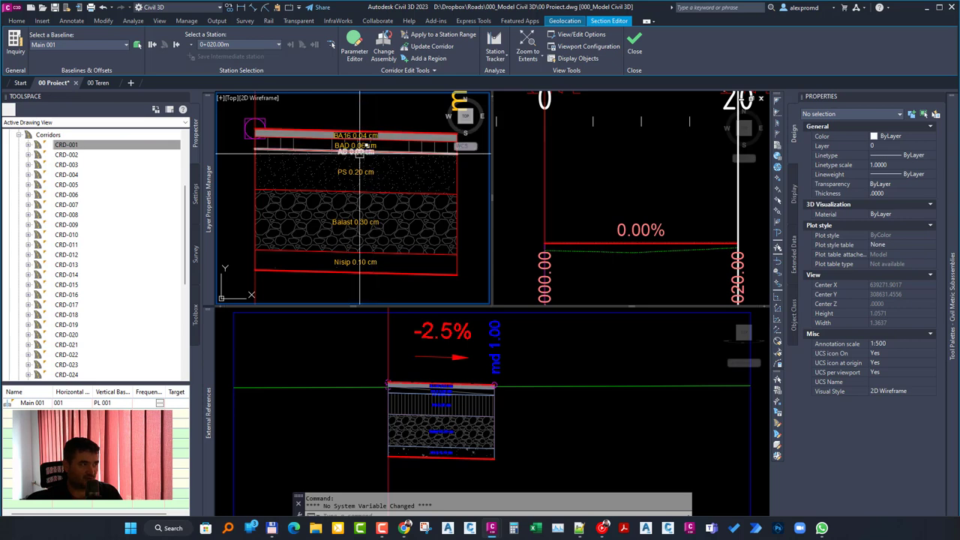
- Erase the PS, Balast and Nisip layer subassemblies using a crossing window
click(350, 285)
click(325, 197)
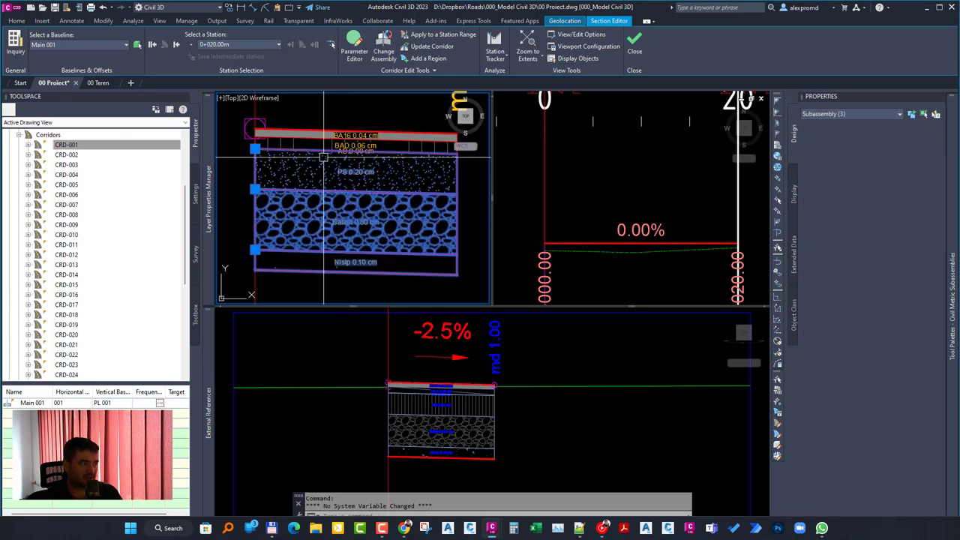
key(Delete)
- Erase the remaining Strat3 subassembly, leaving only BA16 and BAD in 00 REHAB
click(325, 194)
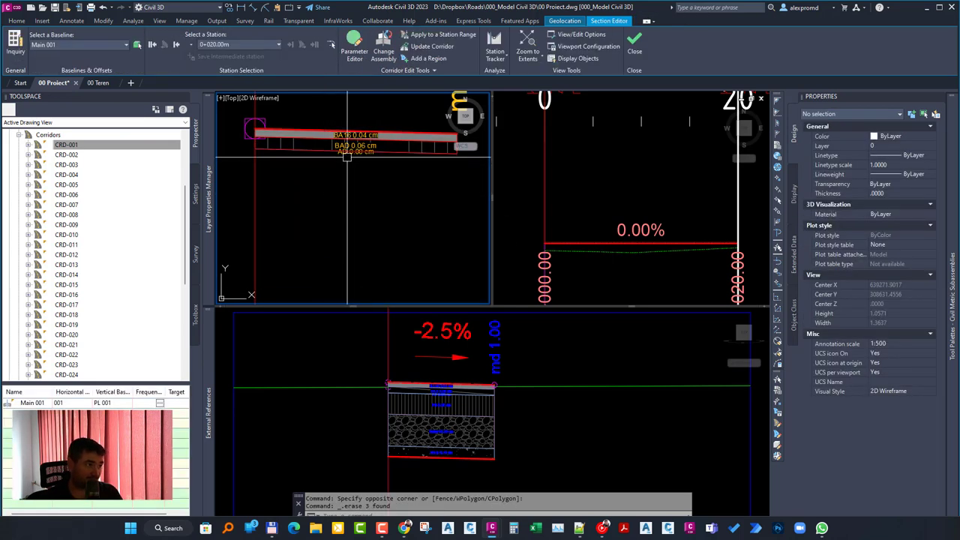
key(Delete)
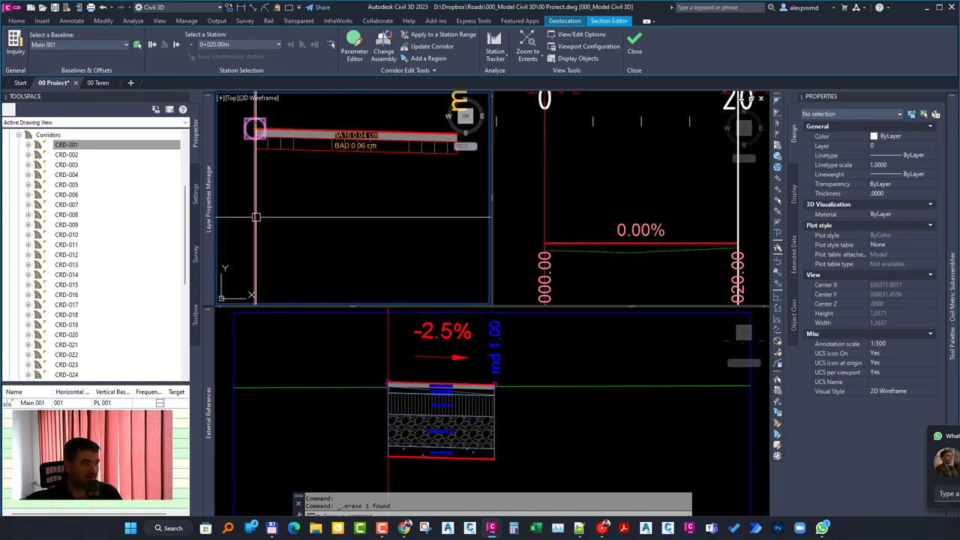
click(255, 128)
key(Escape)
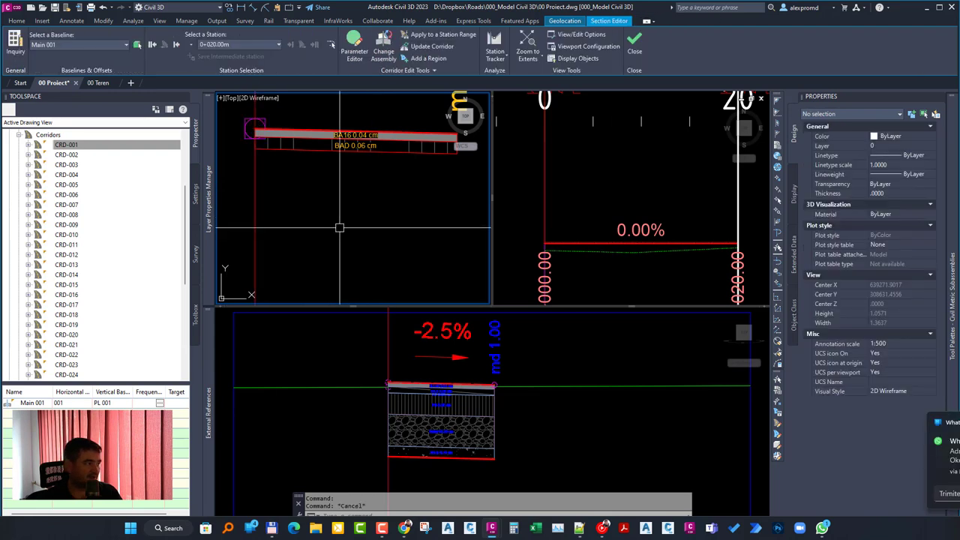
- Switch corridor CRD-001's region to the 00 REHAB assembly in Corridor Properties
right_click(84, 148)
click(120, 158)
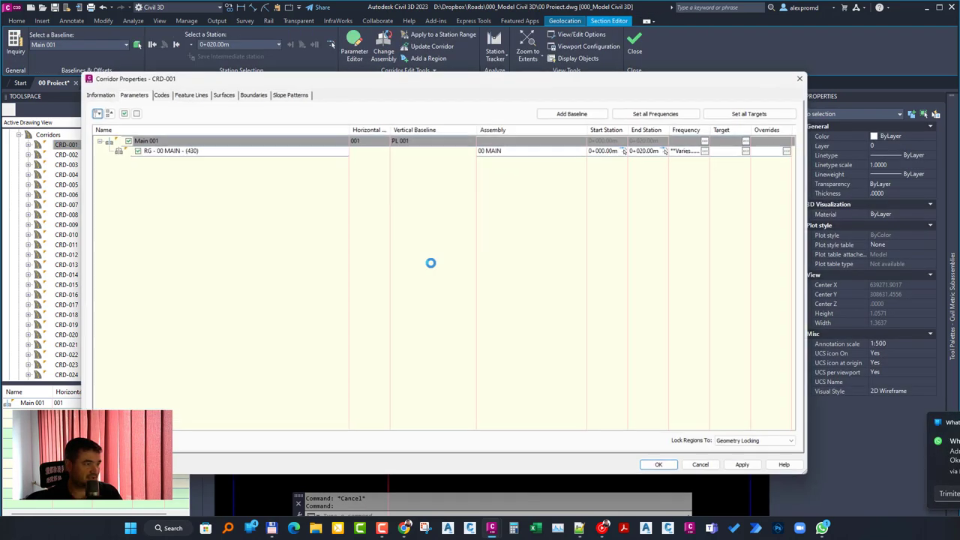
double_click(507, 151)
click(636, 307)
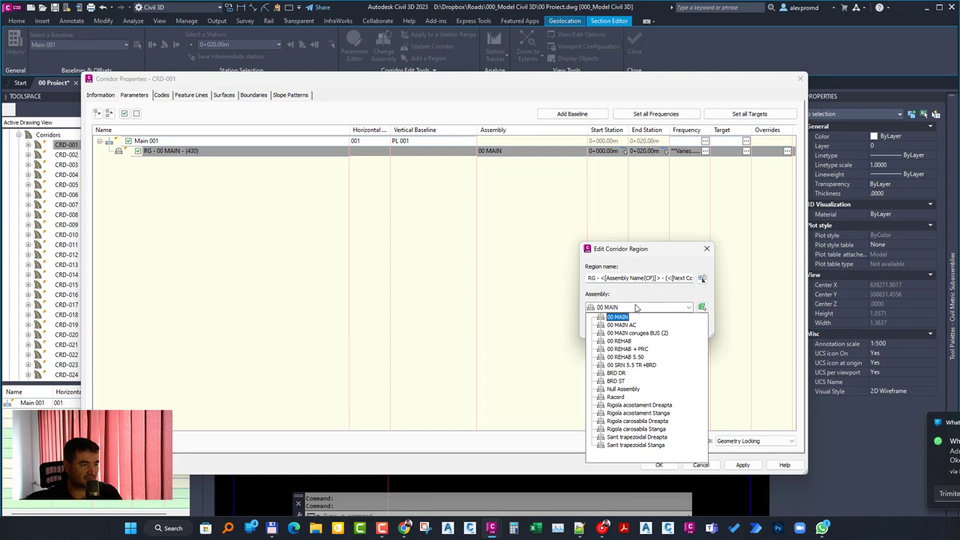
click(623, 342)
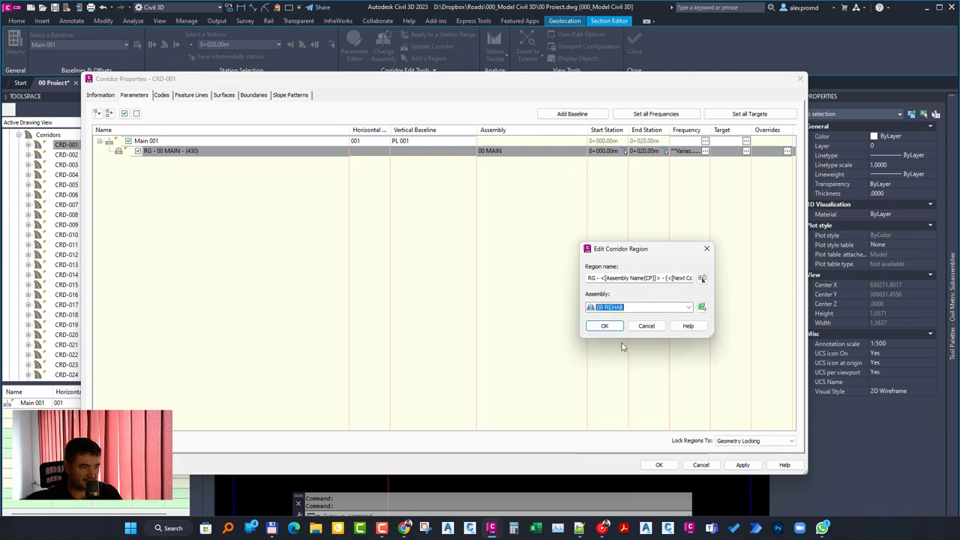
click(609, 324)
click(659, 465)
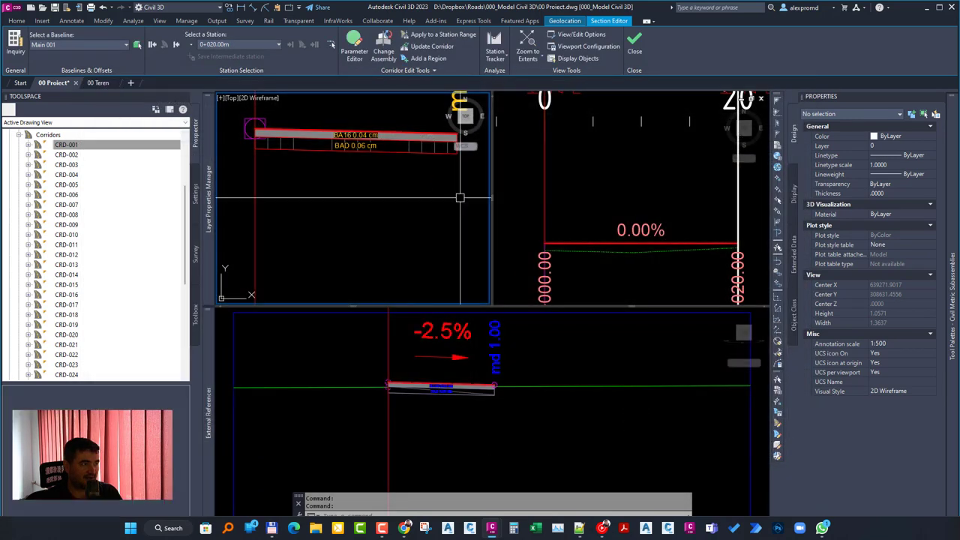
- Select profile PL 001 and grip-stretch its middle vertex to a new position
click(474, 422)
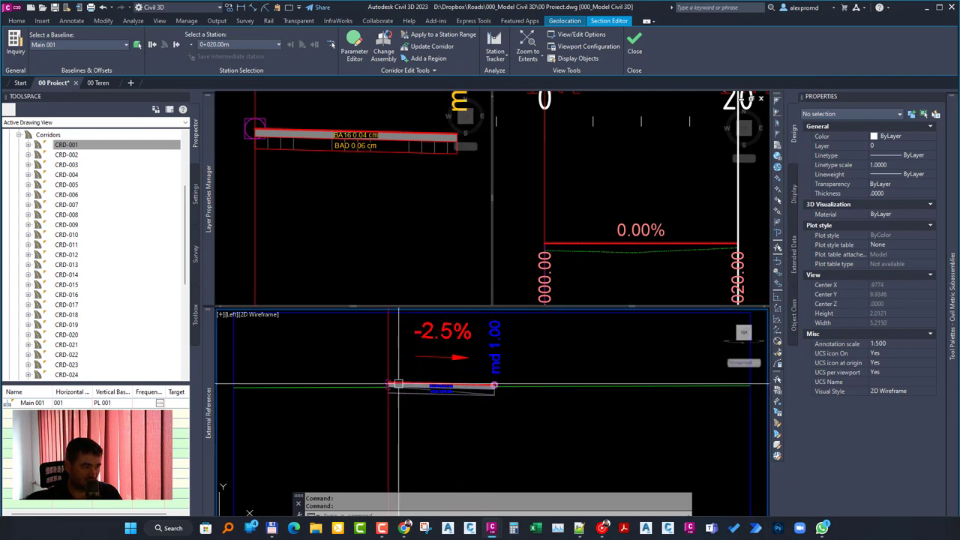
click(630, 248)
click(637, 244)
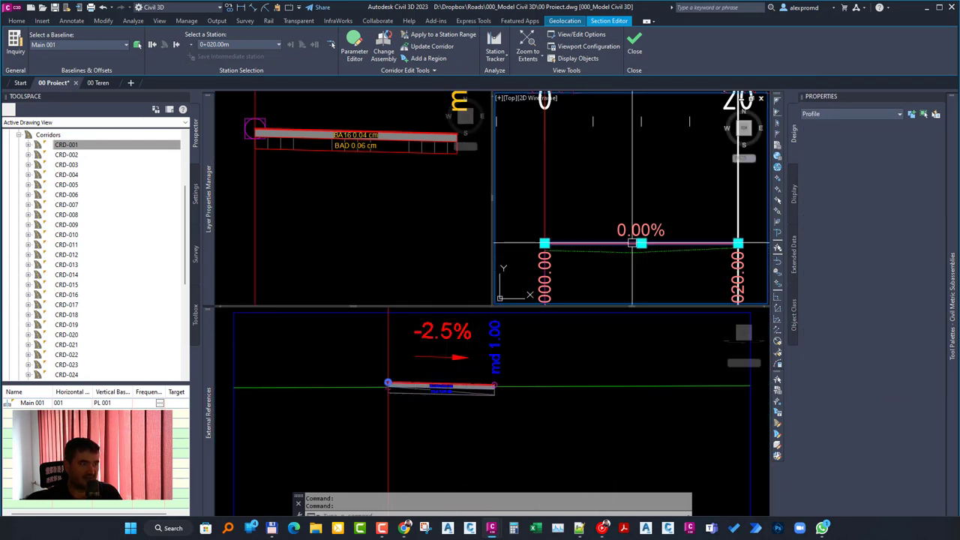
click(641, 242)
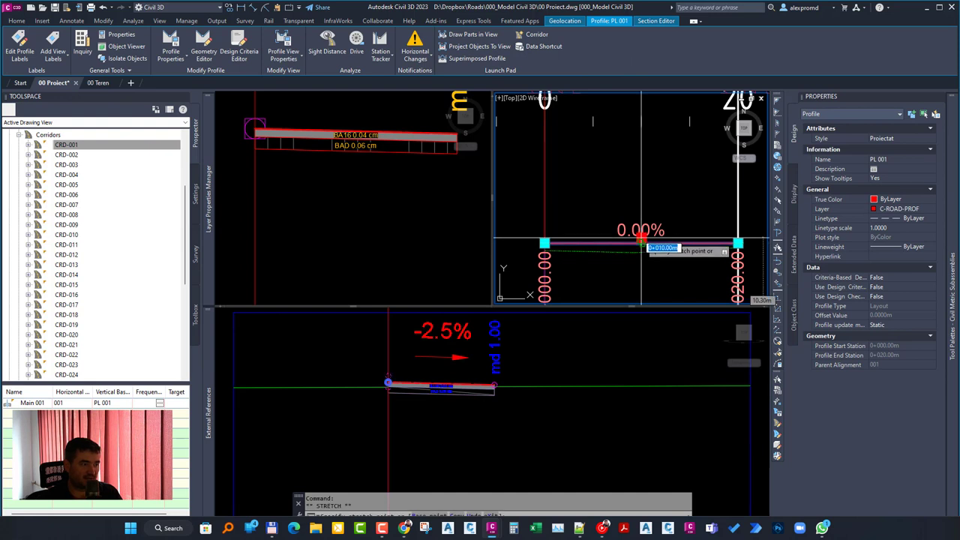
scroll(633, 240, up, 5)
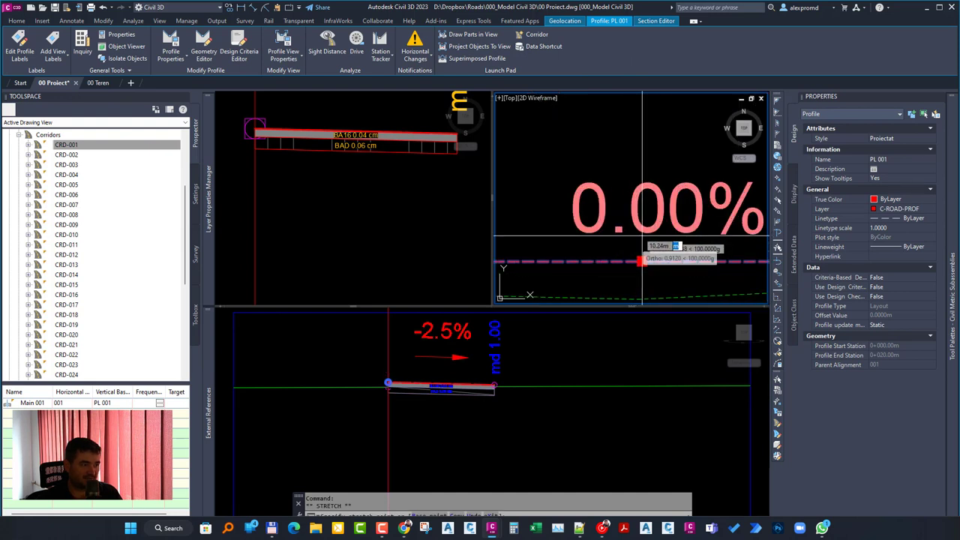
click(668, 246)
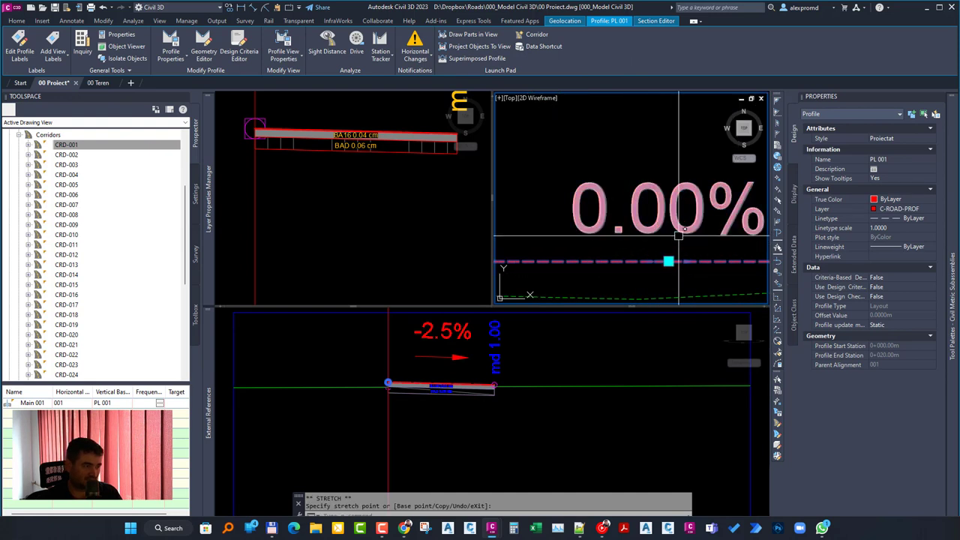
- Raise the profile's midpoint higher through several more grip stretches, then exit
click(668, 261)
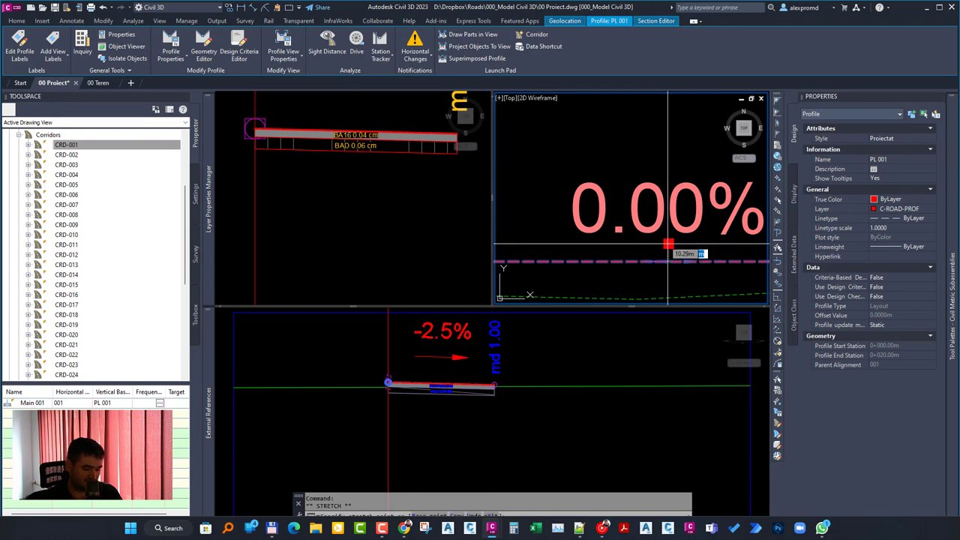
click(668, 244)
click(668, 243)
click(668, 235)
click(668, 235)
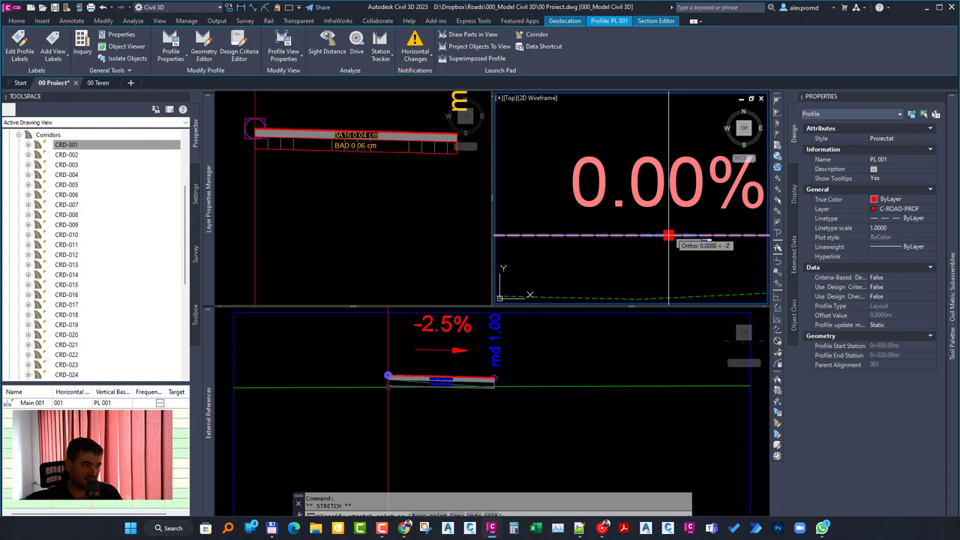
click(668, 228)
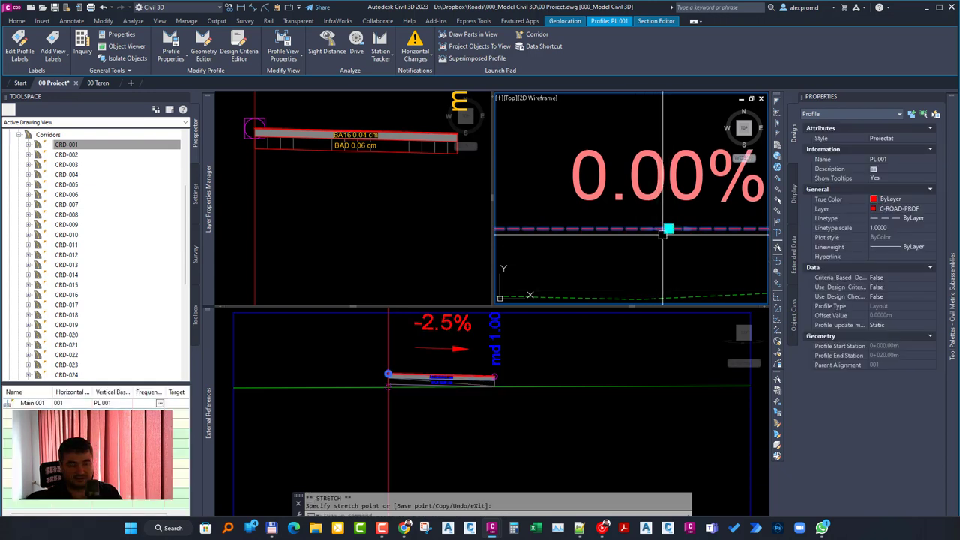
key(Escape)
key(Escape)
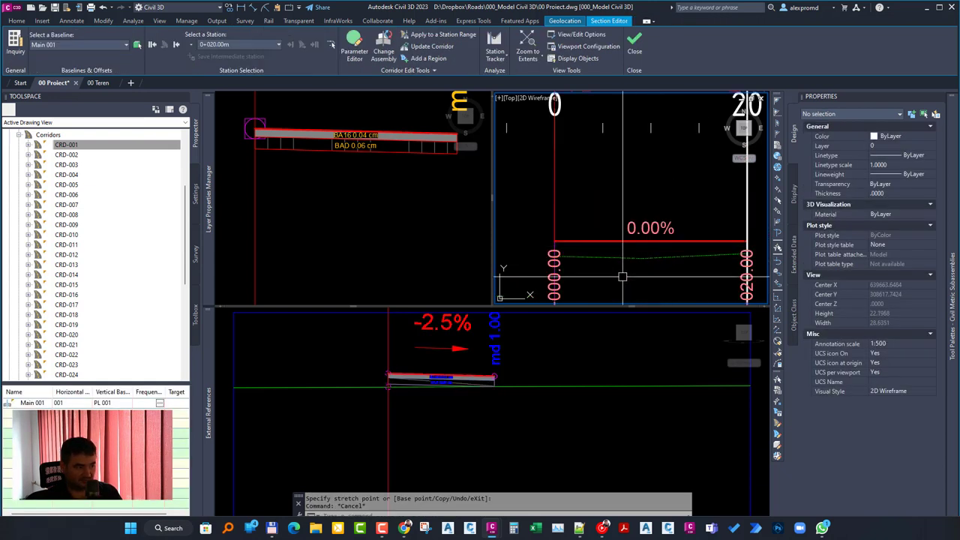
click(353, 191)
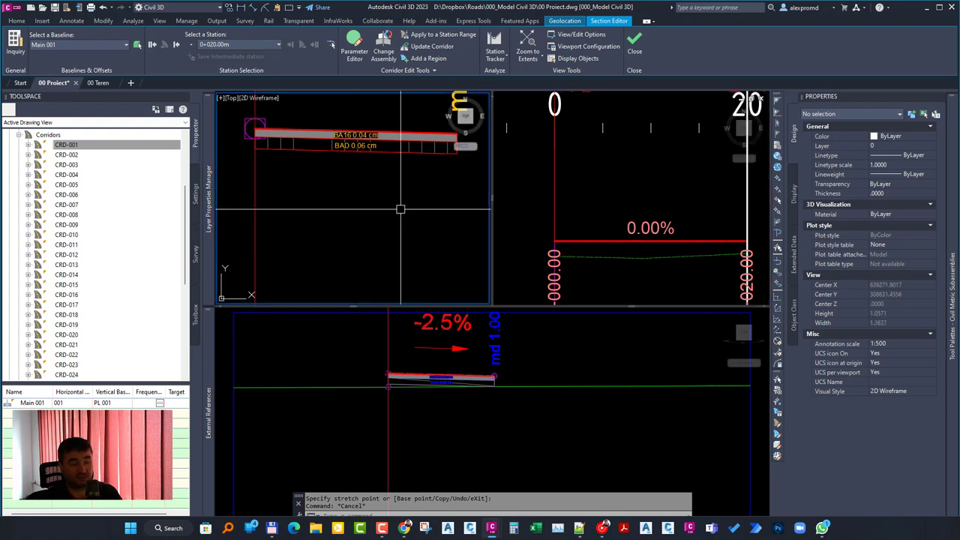
click(519, 407)
scroll(444, 386, up, 2)
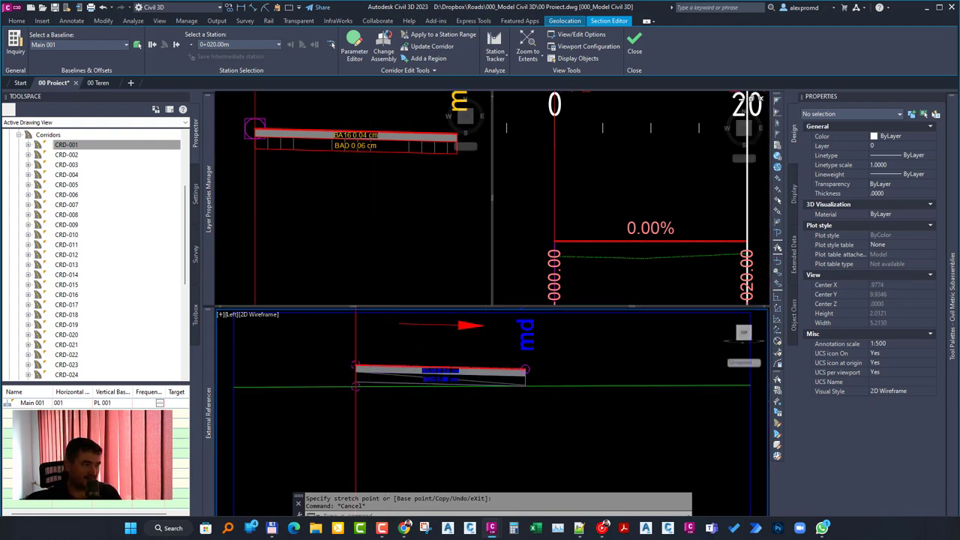
scroll(368, 396, up, 2)
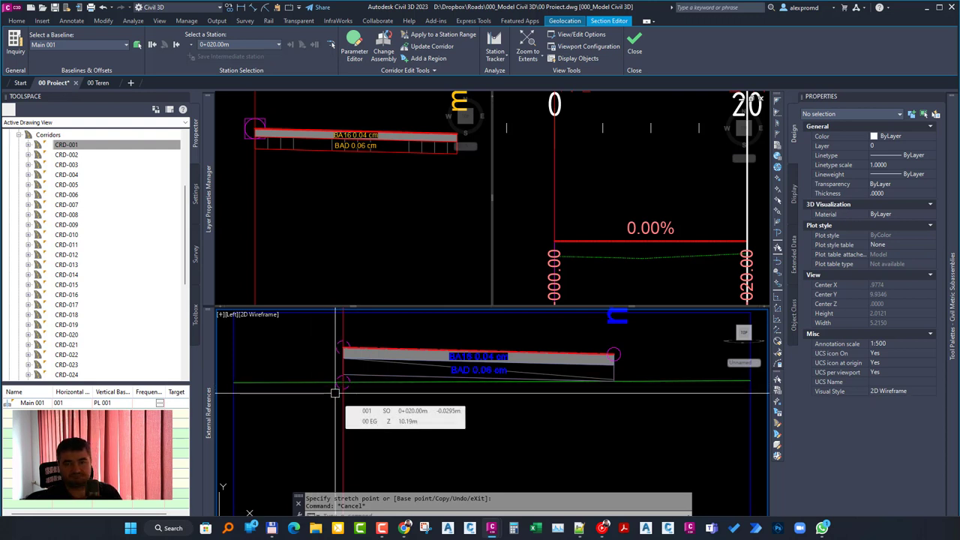
scroll(335, 392, up, 2)
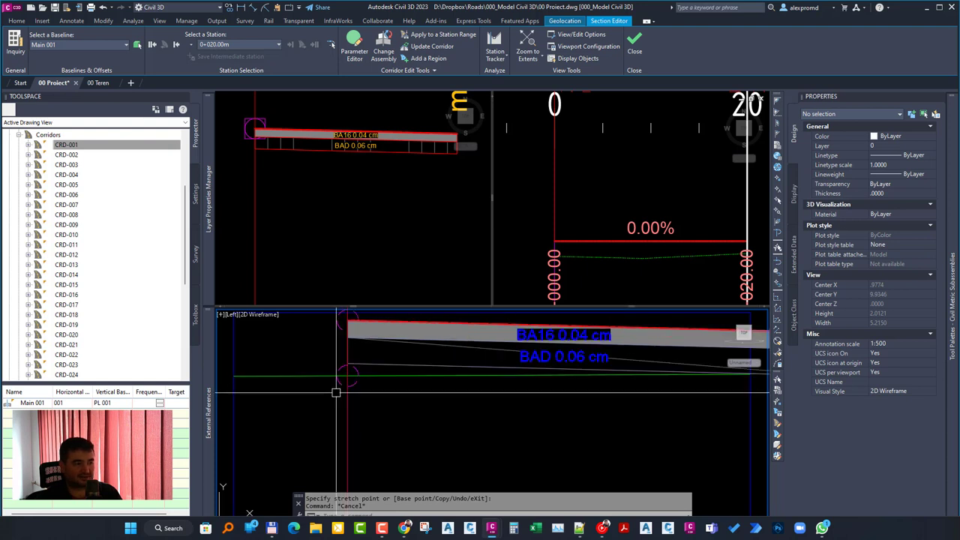
scroll(339, 392, down, 2)
scroll(411, 412, down, 1)
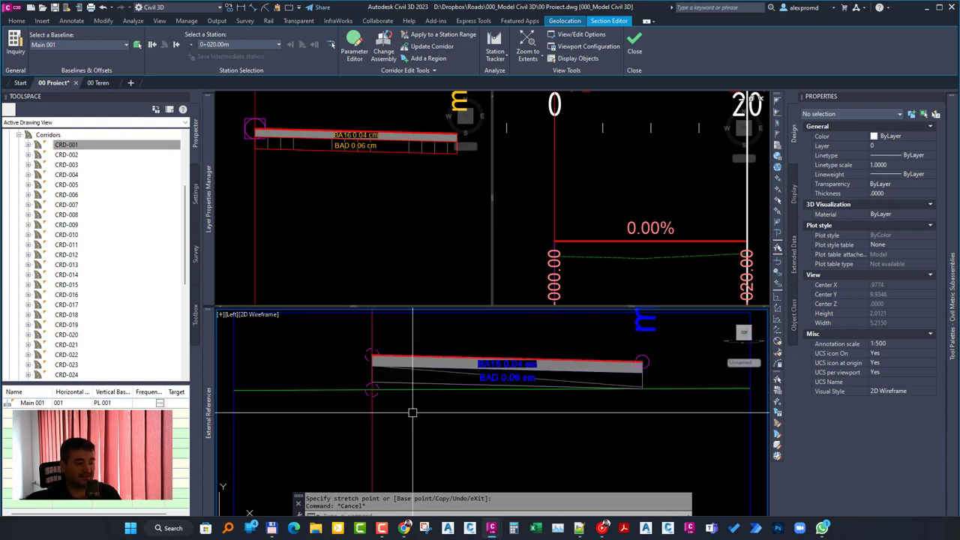
scroll(359, 396, up, 2)
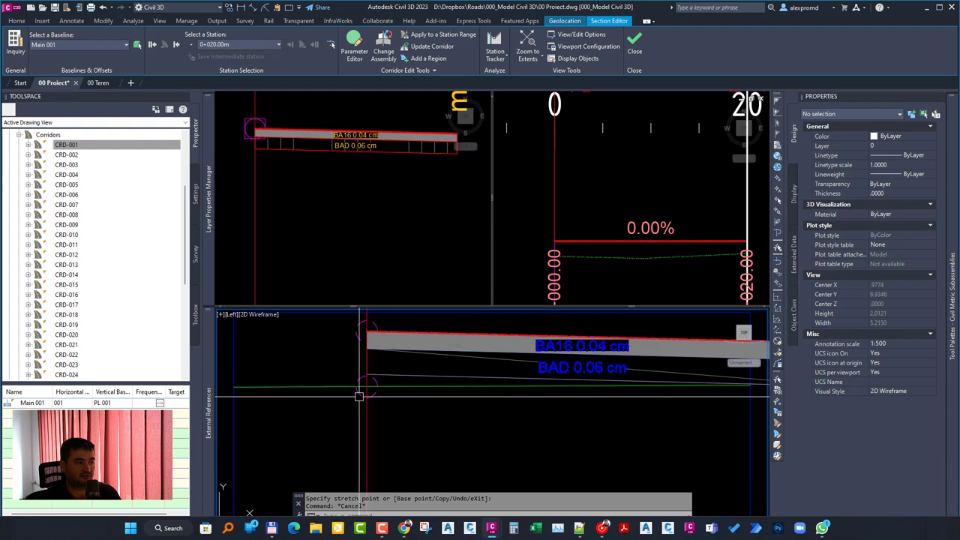
scroll(358, 395, down, 3)
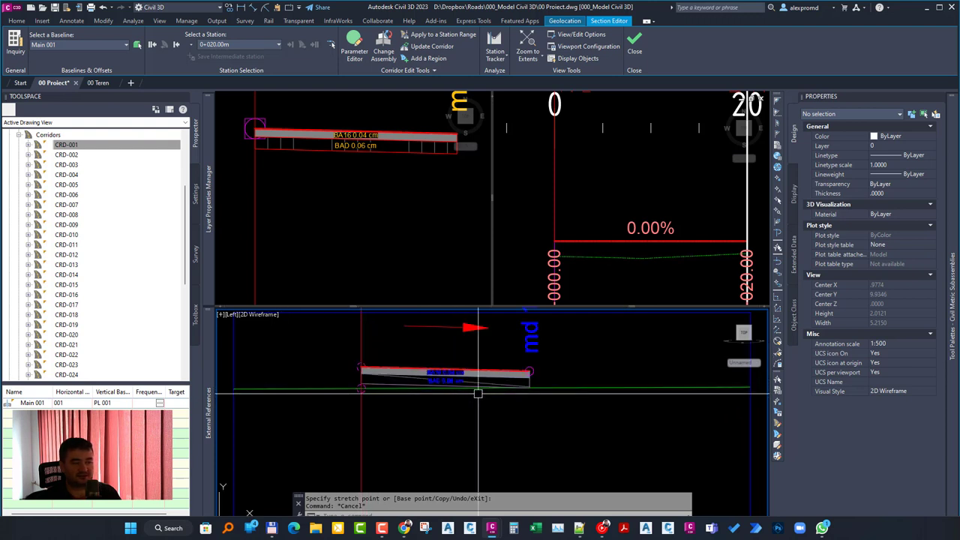
scroll(457, 372, down, 3)
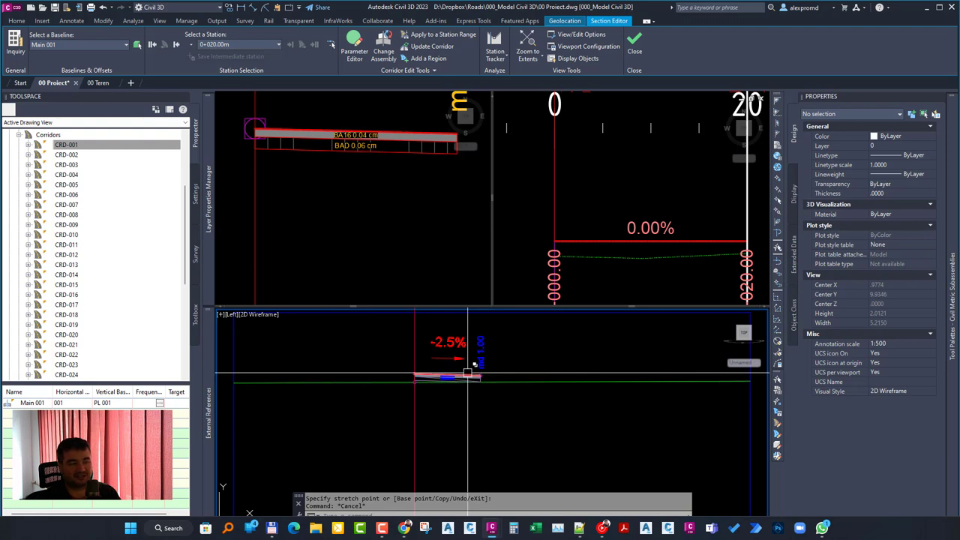
scroll(450, 392, up, 2)
scroll(441, 389, up, 3)
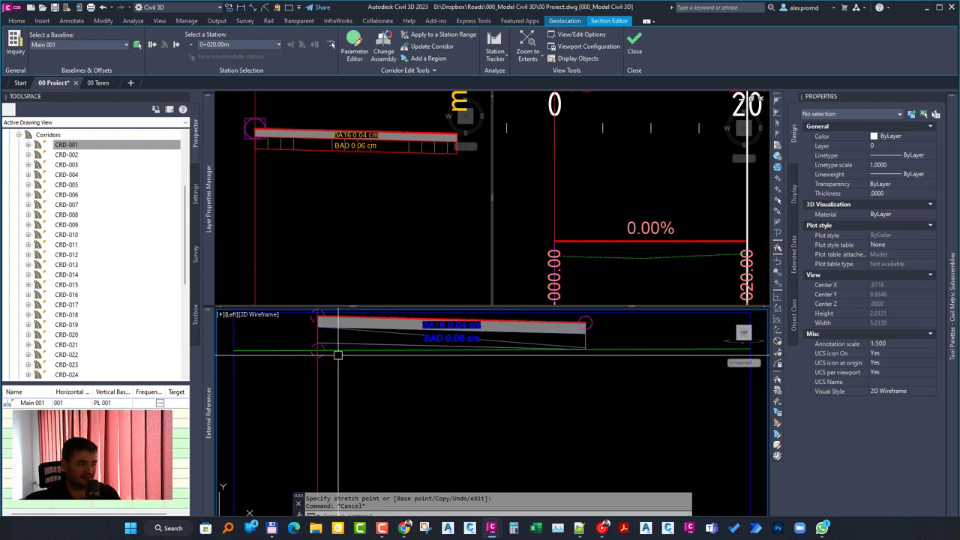
scroll(337, 352, up, 4)
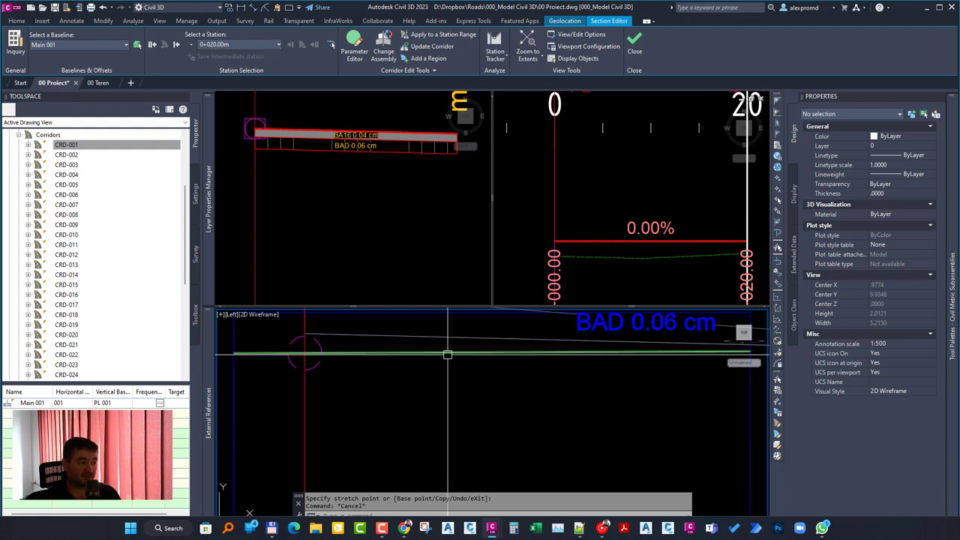
scroll(445, 351, down, 3)
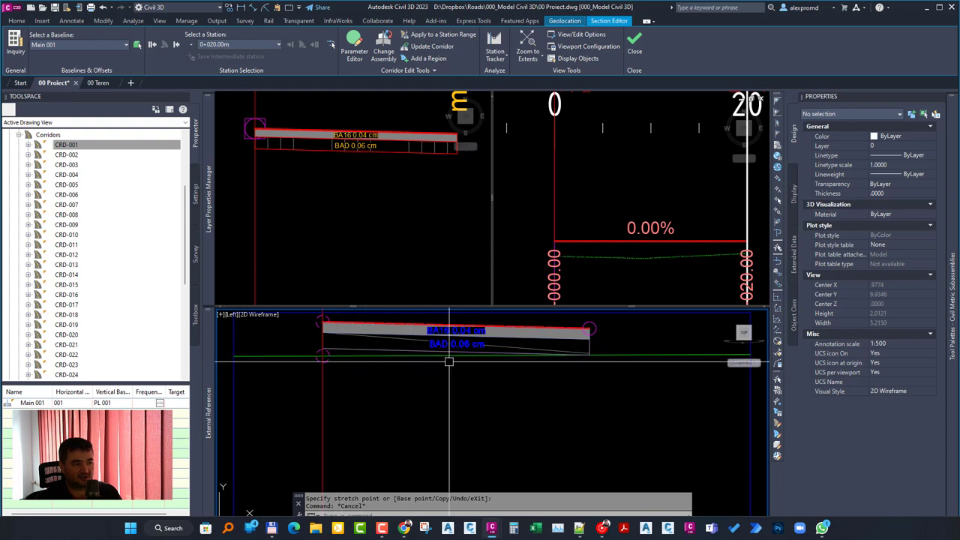
- Grip-stretch the PL 001 profile down, then back up to its final position
click(680, 294)
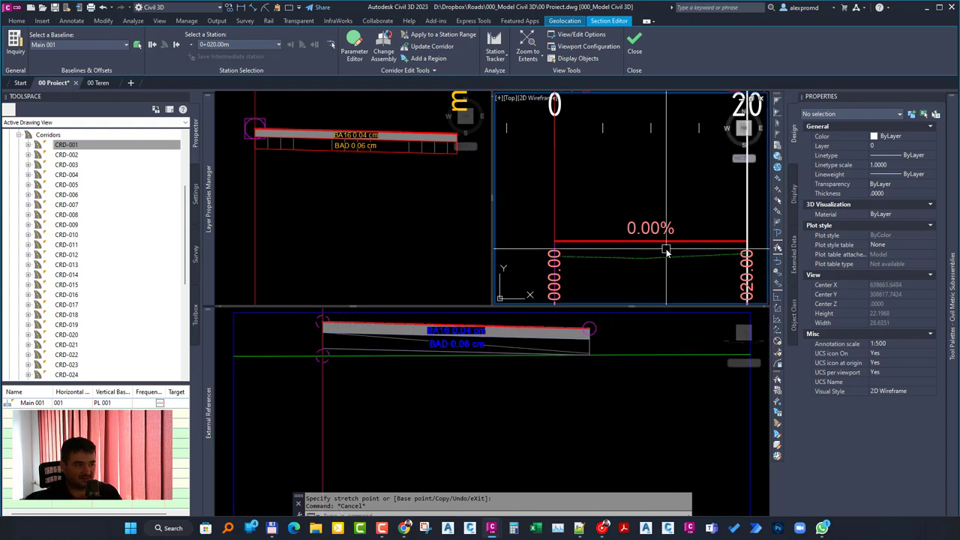
scroll(651, 243, up, 4)
click(647, 234)
click(648, 238)
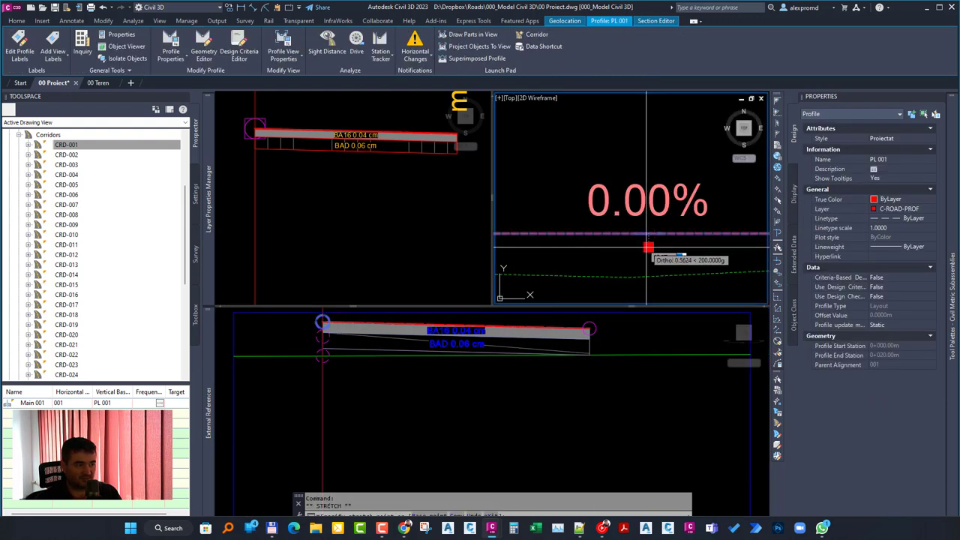
click(647, 247)
scroll(652, 239, up, 2)
click(644, 252)
click(644, 241)
scroll(645, 241, up, 2)
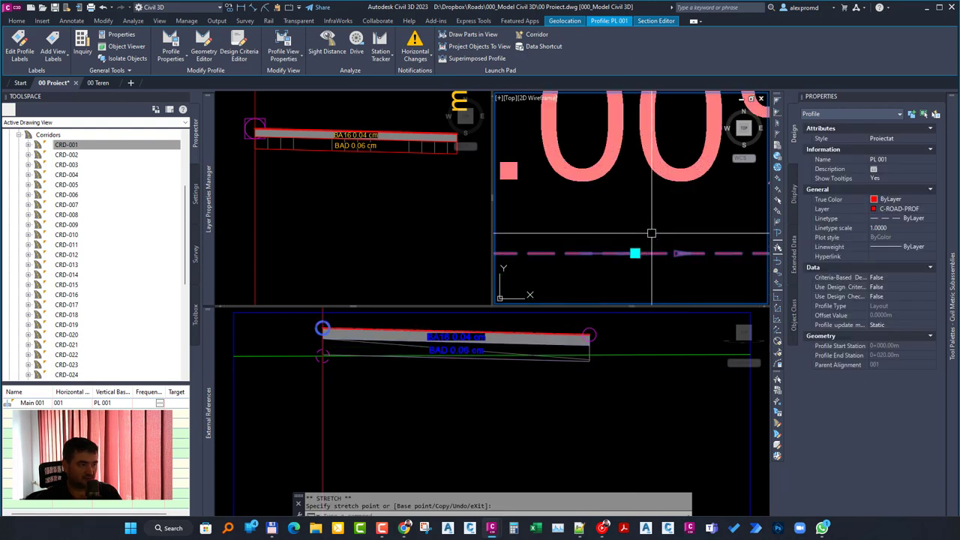
click(634, 254)
click(635, 247)
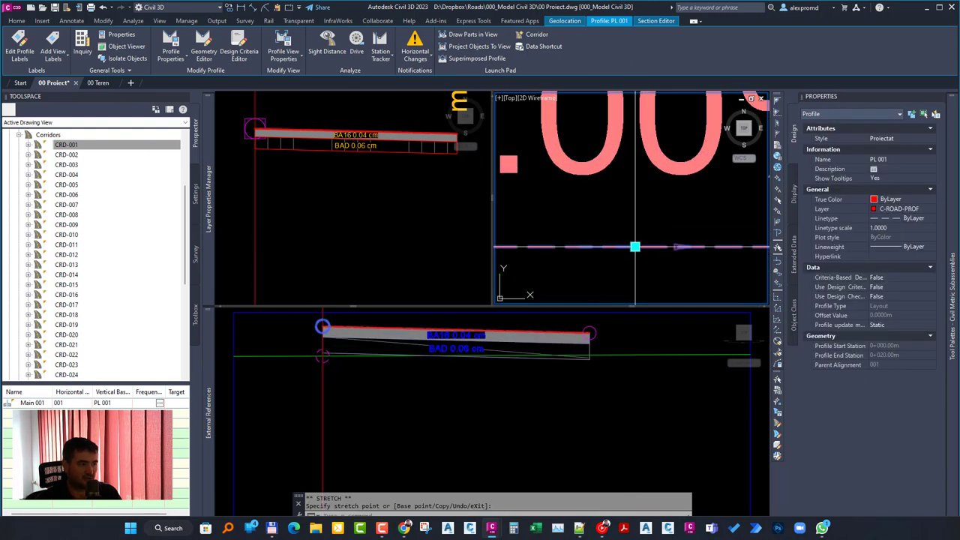
- Zoom the section view and pan the top plan view to show the assembly
click(438, 390)
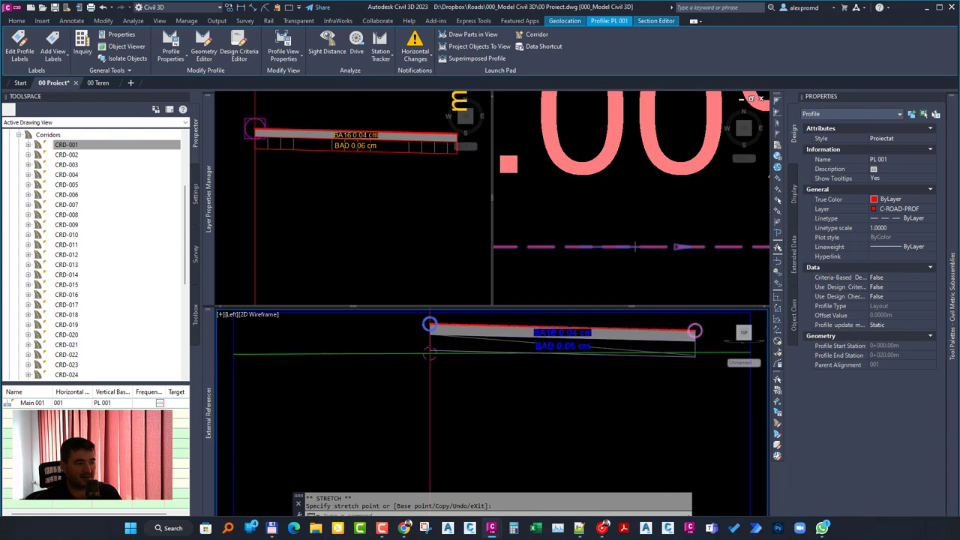
scroll(559, 343, up, 1)
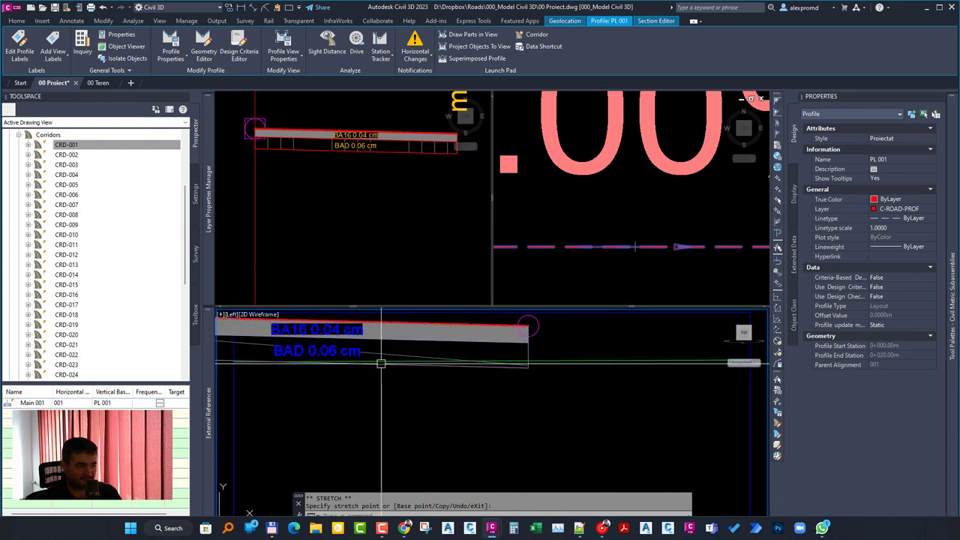
scroll(517, 354, up, 2)
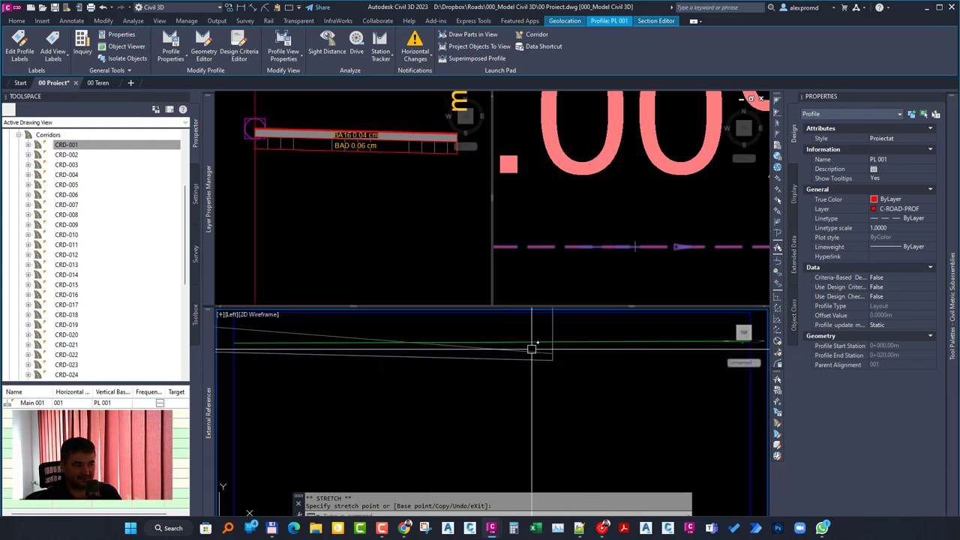
scroll(450, 347, up, 2)
scroll(482, 349, down, 3)
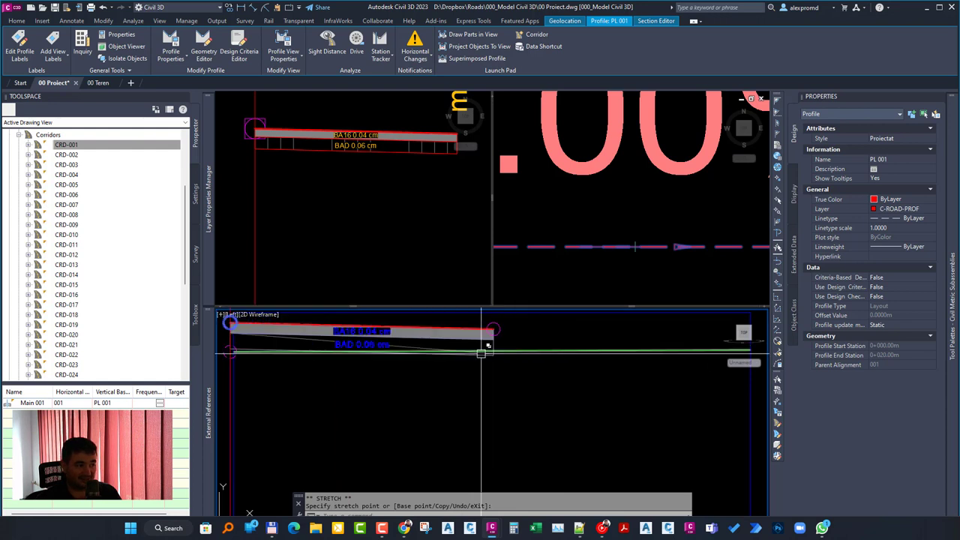
scroll(456, 374, down, 1)
scroll(487, 420, up, 2)
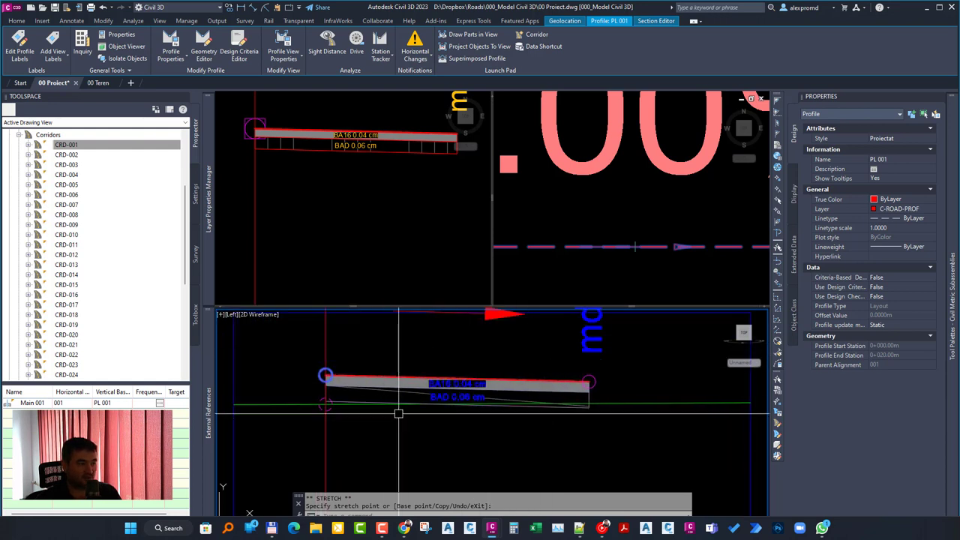
click(353, 208)
middle_drag(353, 207, 347, 272)
- Show the New Rehab subassemblies palette and open Help for Overlay_Level_Crown
key(Escape)
click(346, 201)
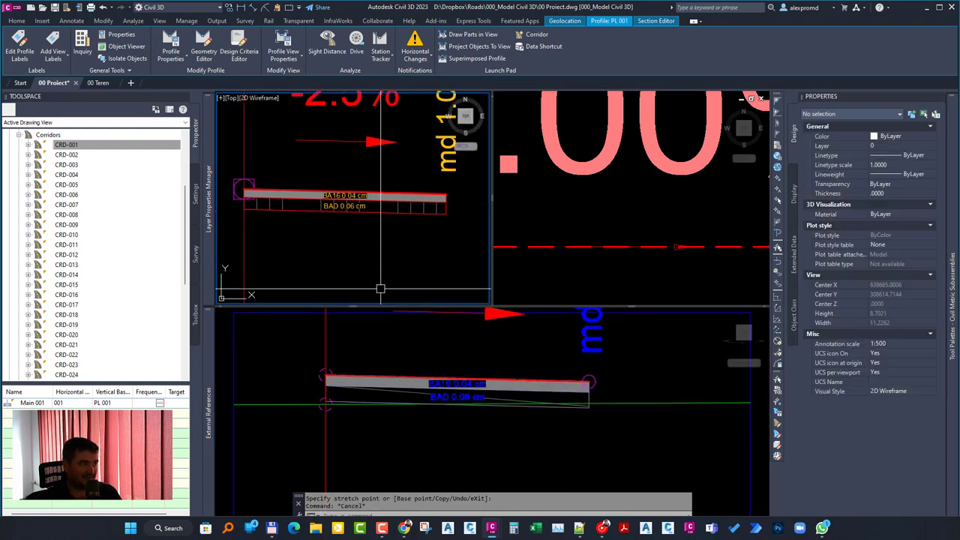
key(Escape)
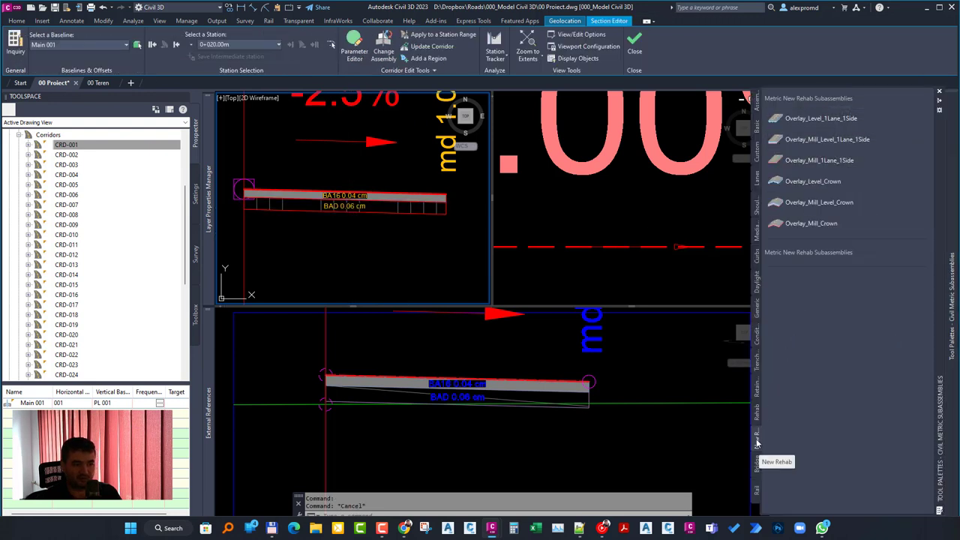
click(757, 412)
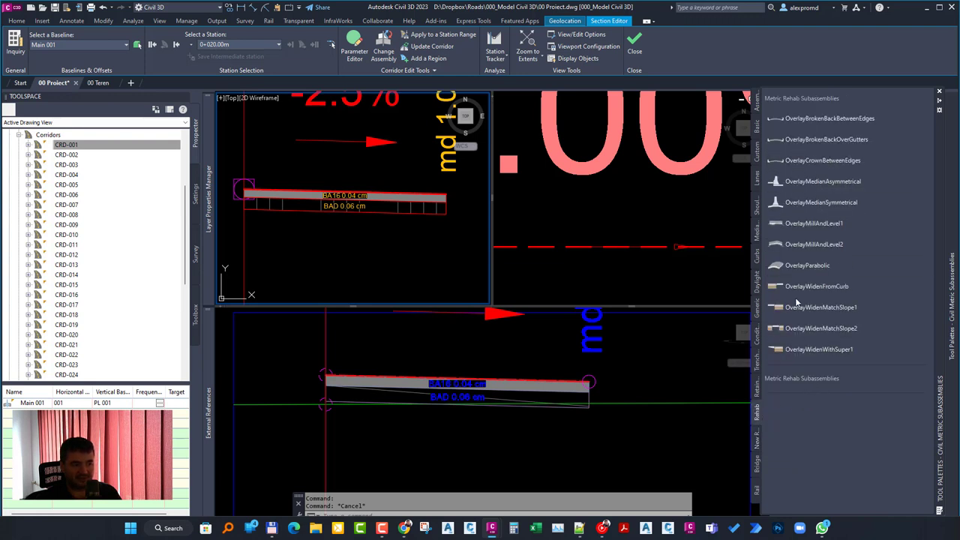
click(756, 442)
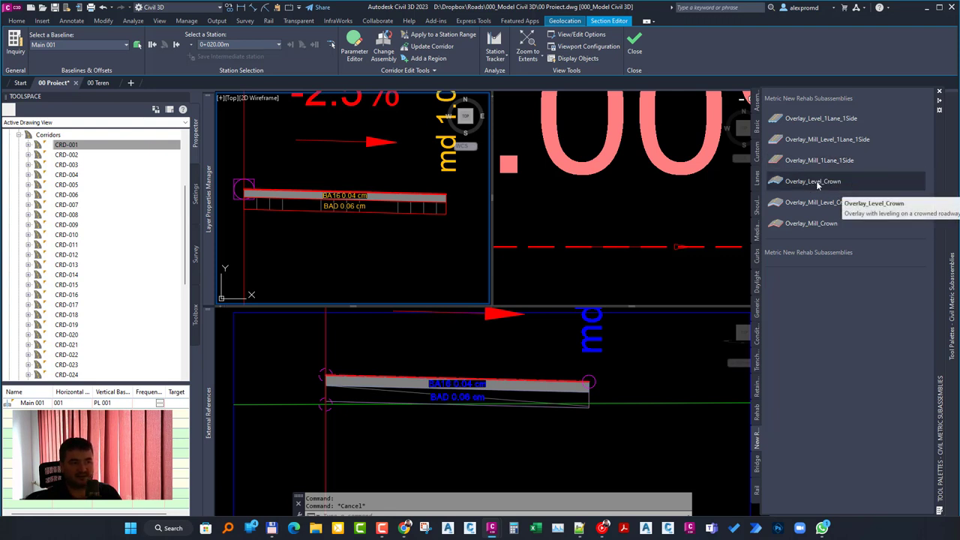
right_click(815, 180)
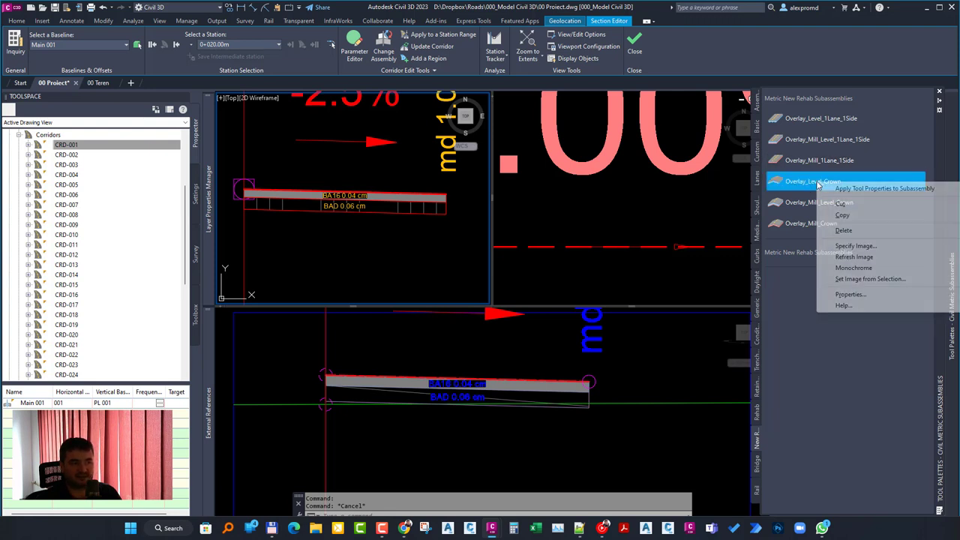
click(861, 310)
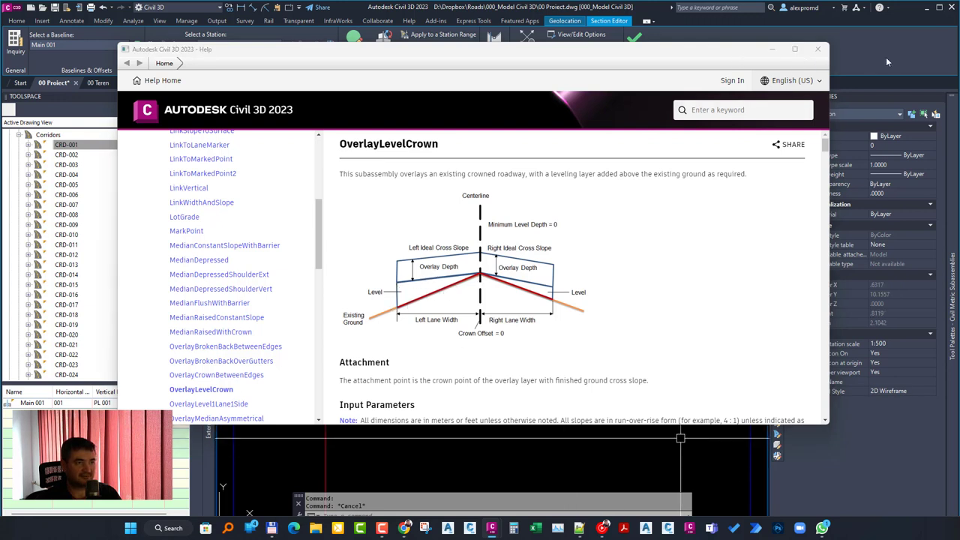
- Minimize the OverlayLevelCrown help to check the drawing, restore it to read, then close it
click(772, 48)
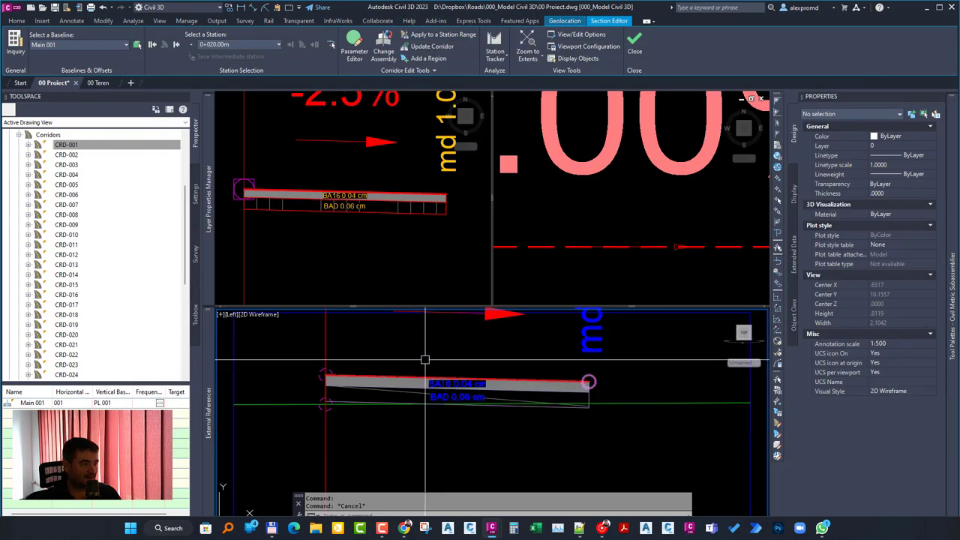
click(343, 409)
scroll(318, 394, up, 2)
scroll(317, 393, up, 2)
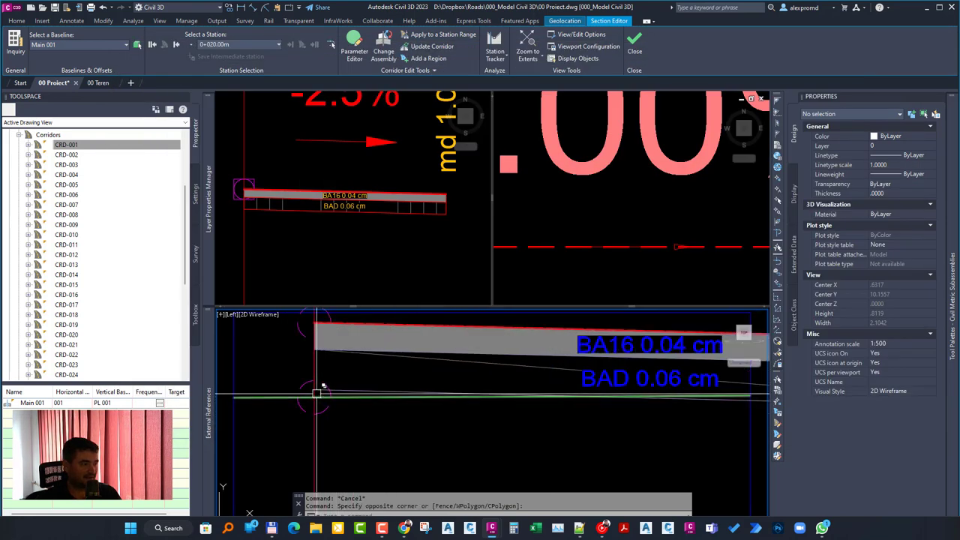
scroll(353, 418, down, 2)
scroll(452, 417, down, 1)
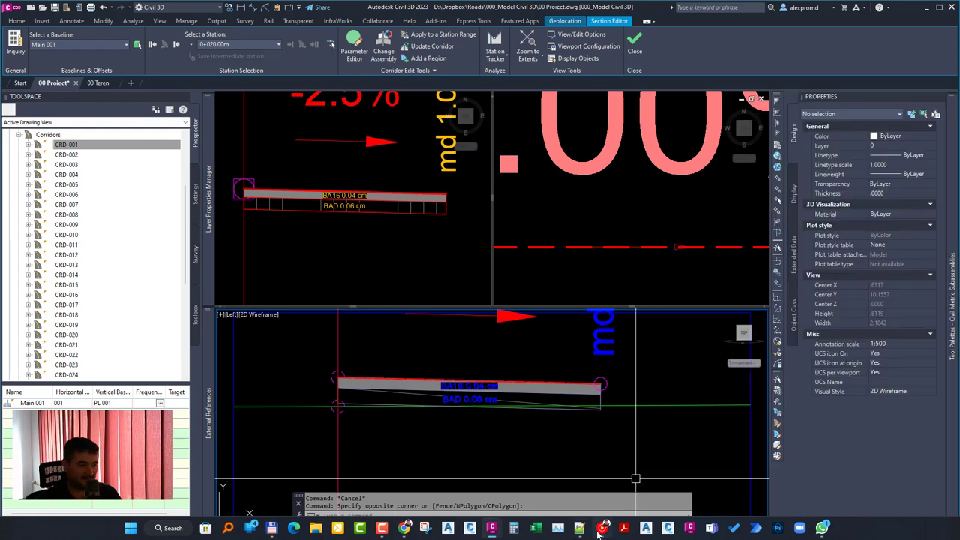
mouse_move(601, 528)
click(600, 480)
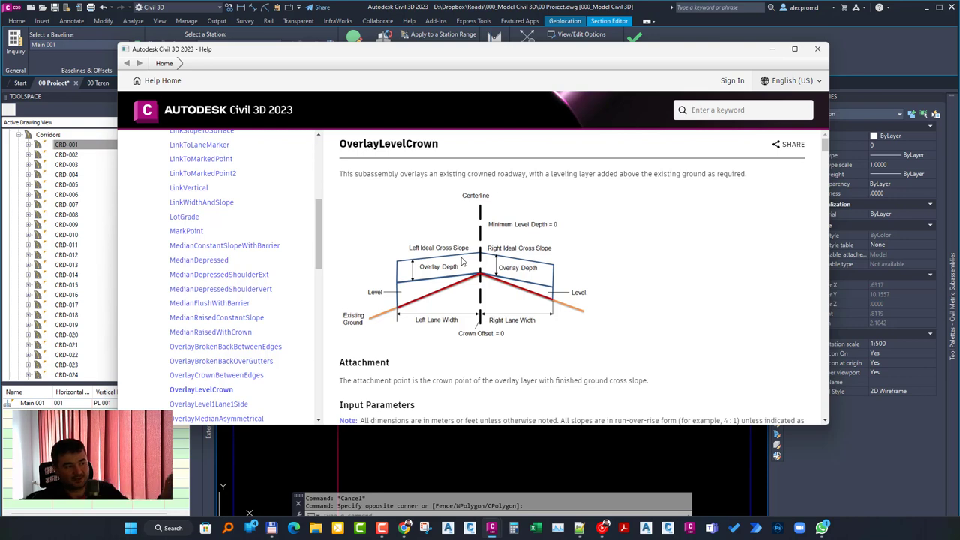
click(817, 49)
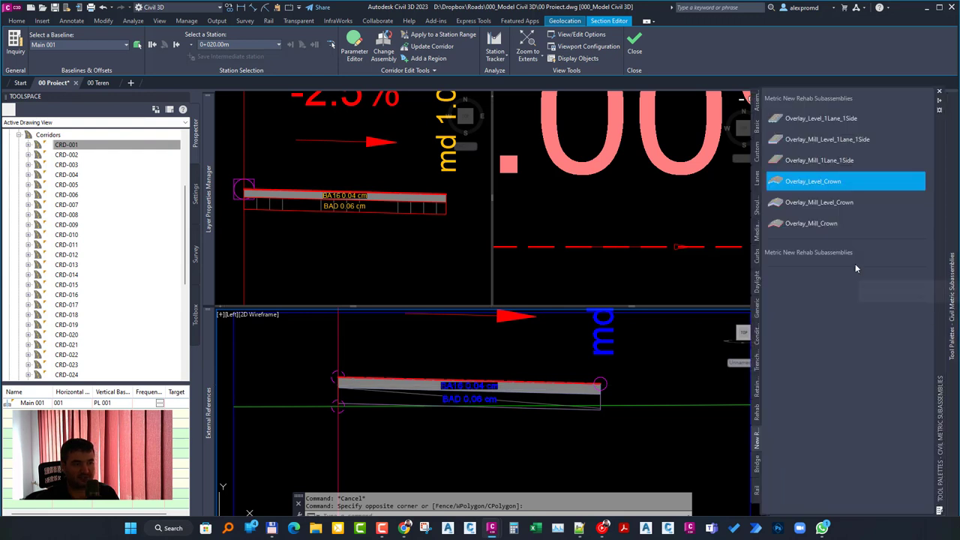
- Open the Help page for the Overlay_Mill_Level_Crown subassembly from the palette
right_click(826, 204)
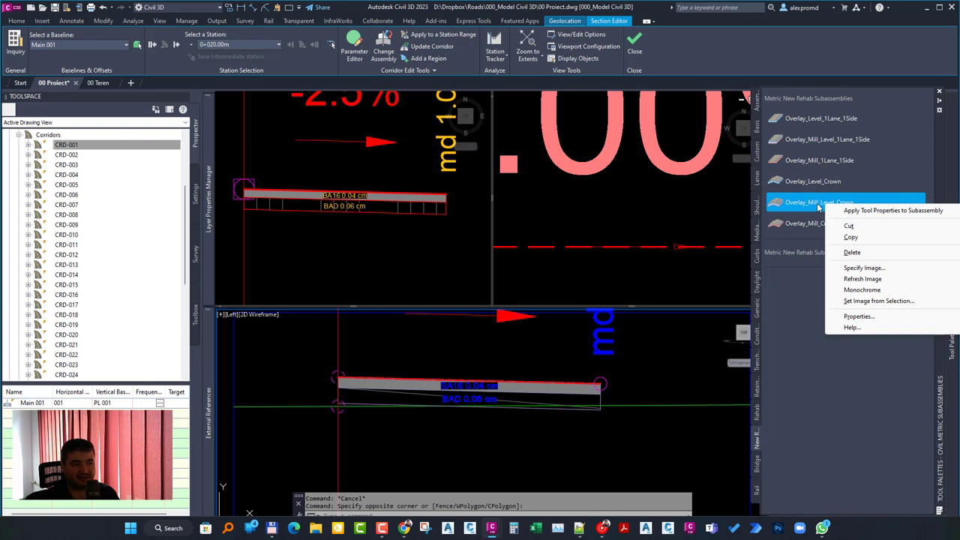
right_click(816, 183)
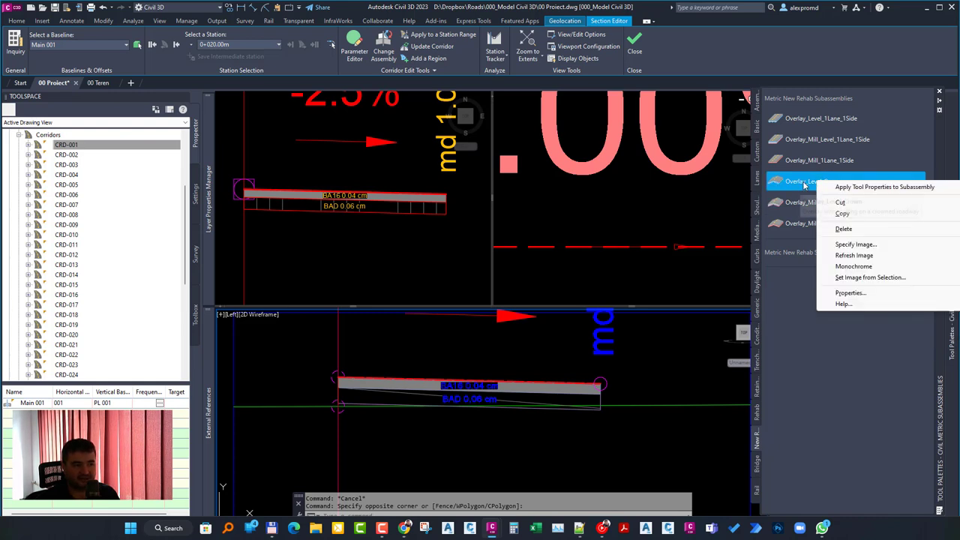
right_click(796, 203)
right_click(785, 203)
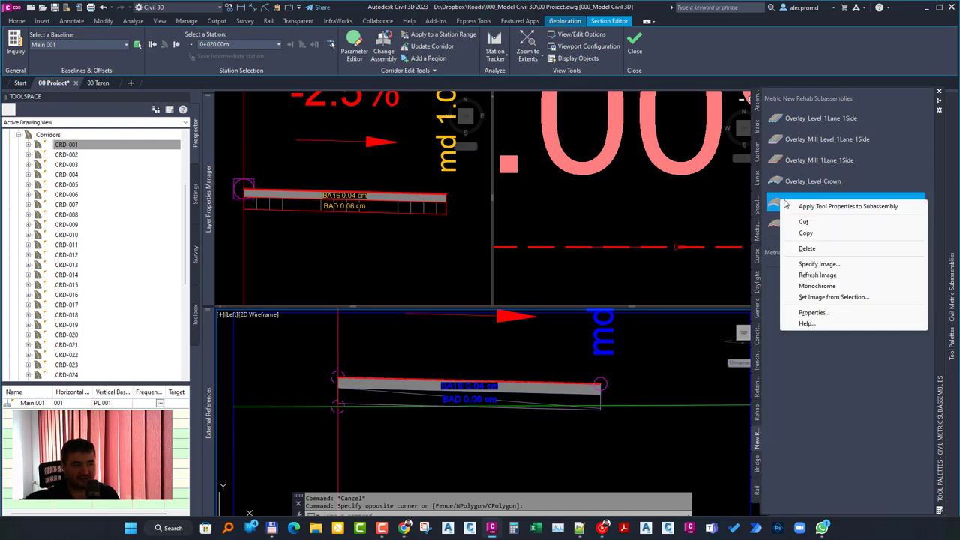
click(823, 324)
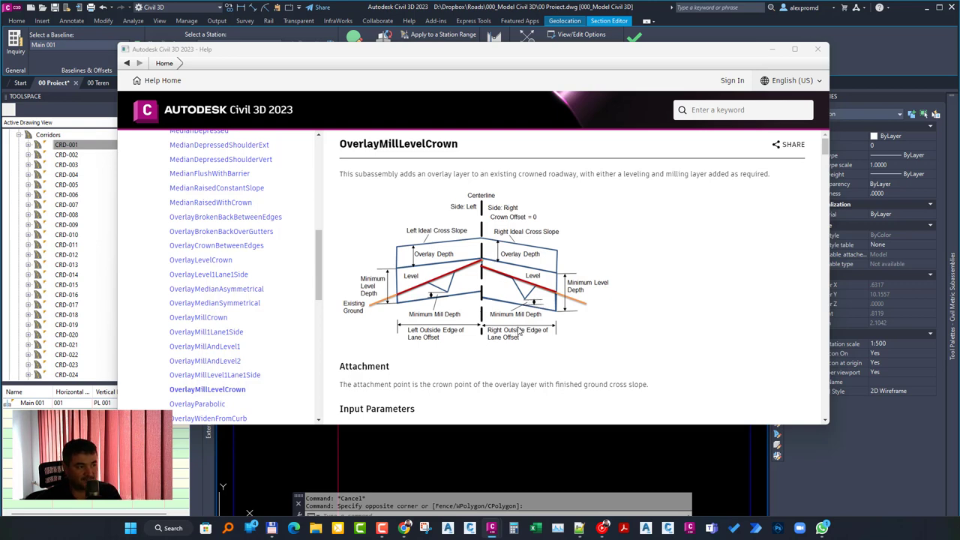
- Close Help and erase the BAD layer subassembly with E, leaving only BA16
click(818, 49)
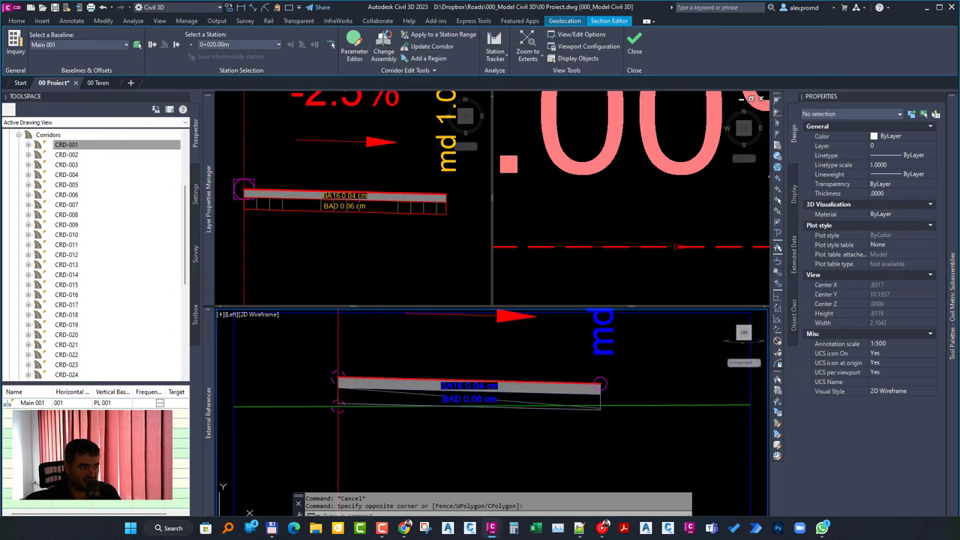
click(429, 236)
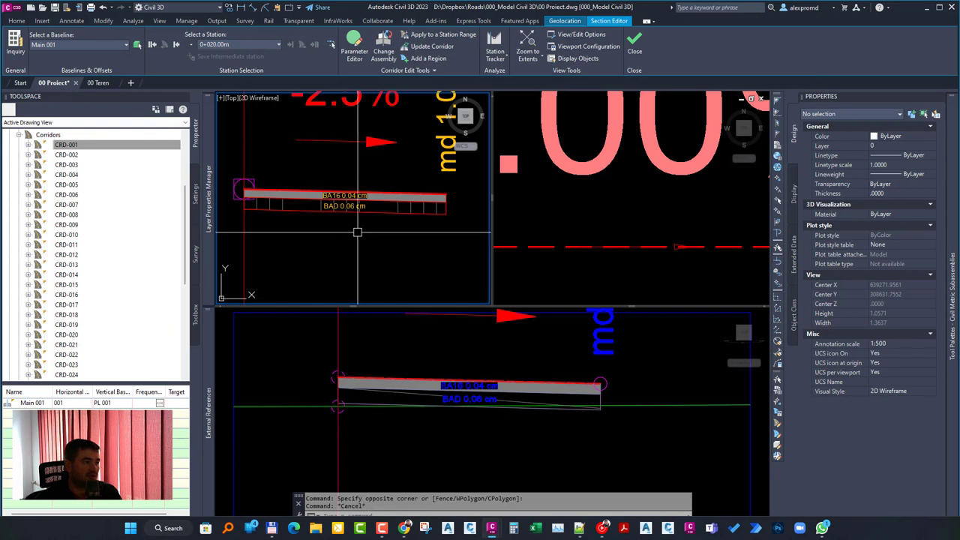
click(336, 206)
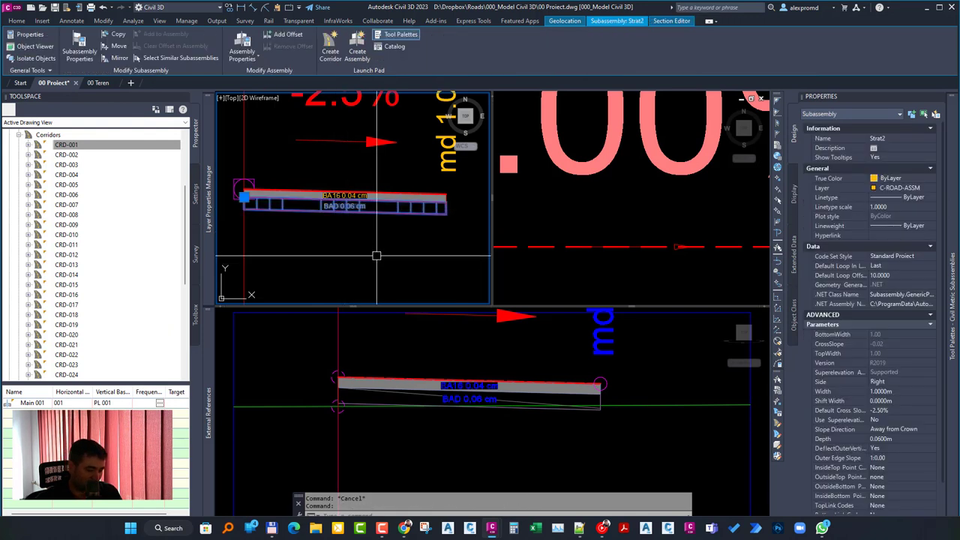
text(E)
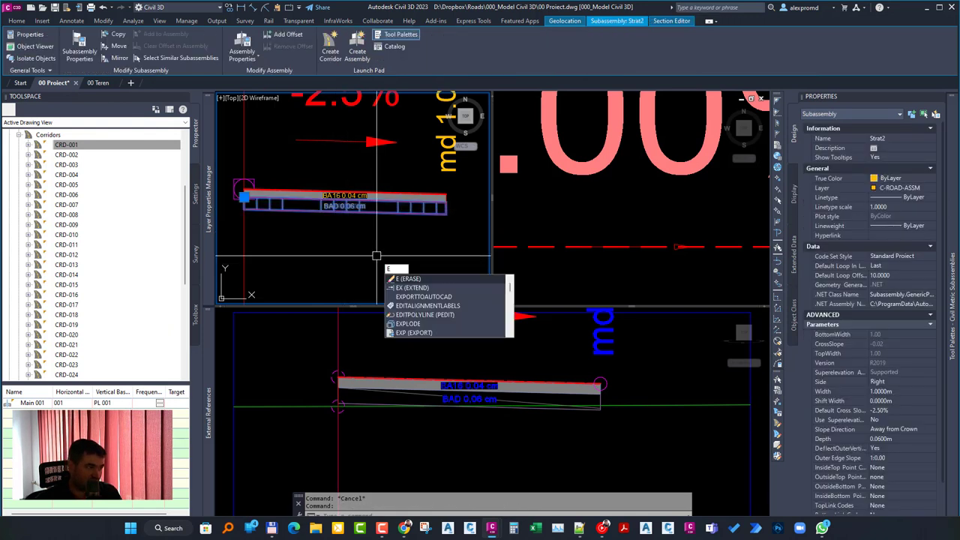
key(Return)
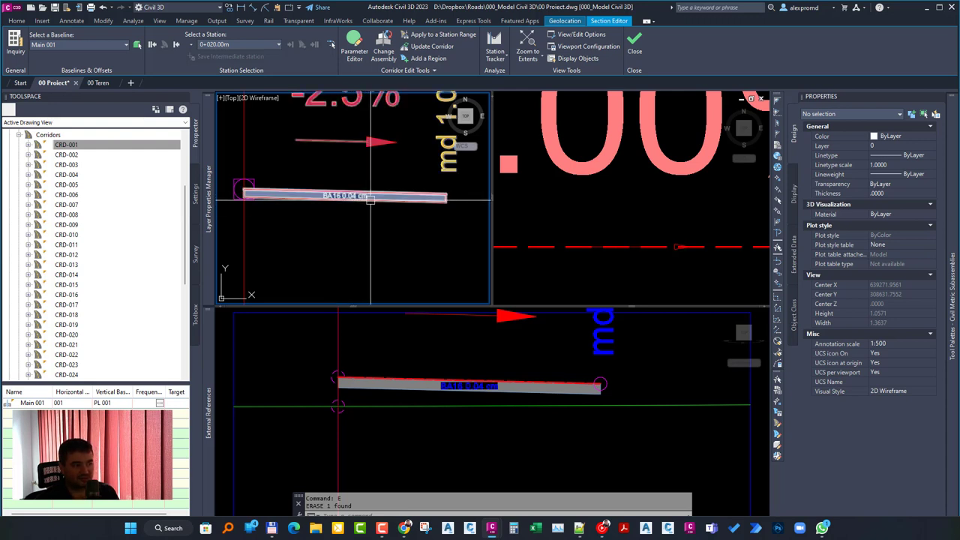
click(381, 198)
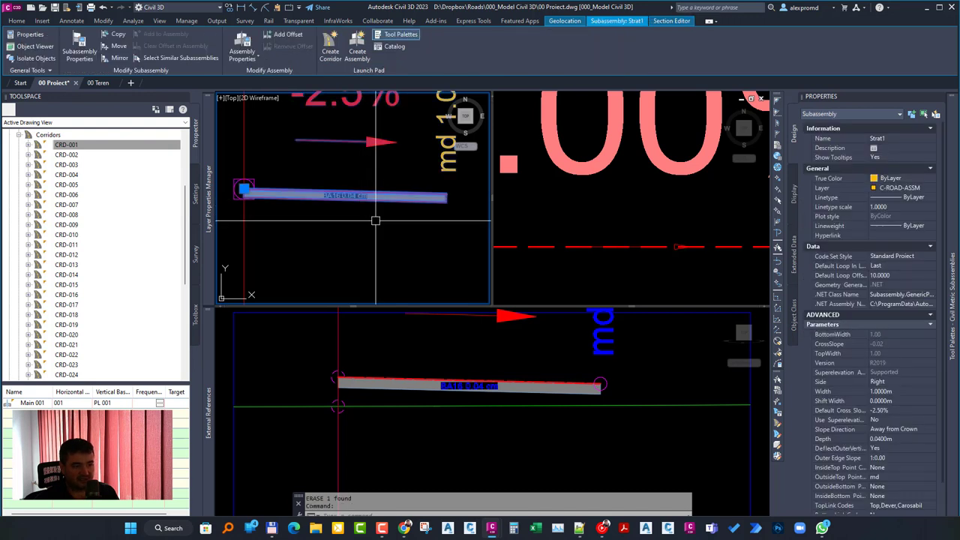
key(Escape)
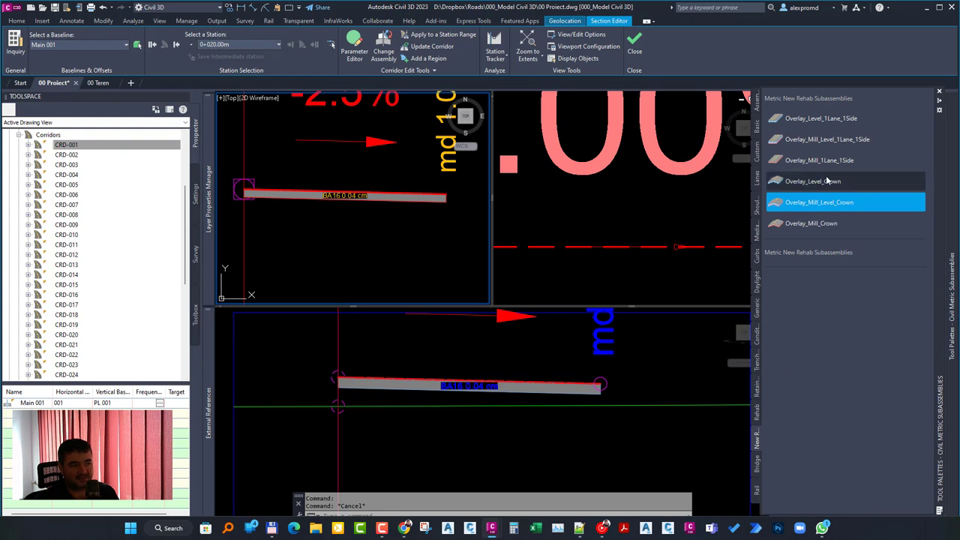
- Attach an Overlay_Mill_1Lane_1Side subassembly to the BA16 layer in the assembly
click(818, 159)
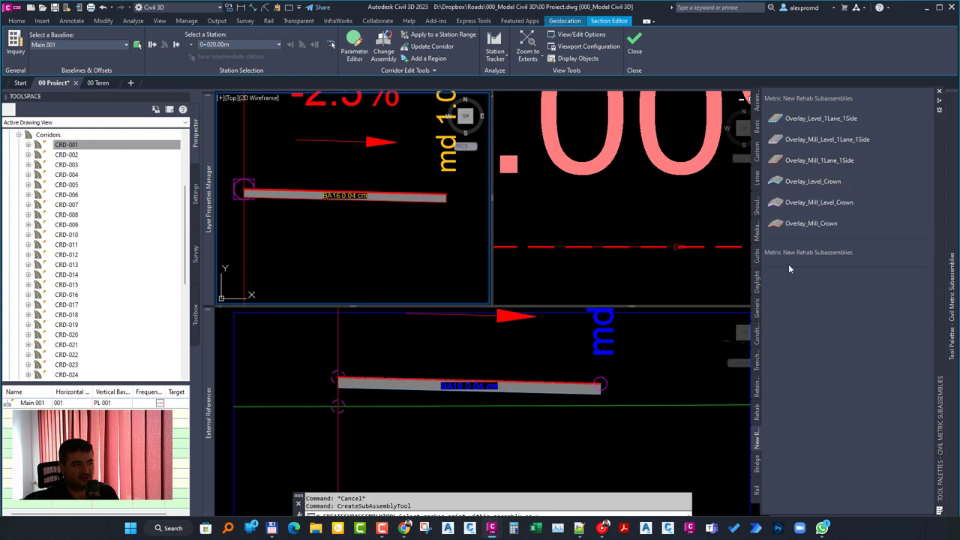
click(270, 197)
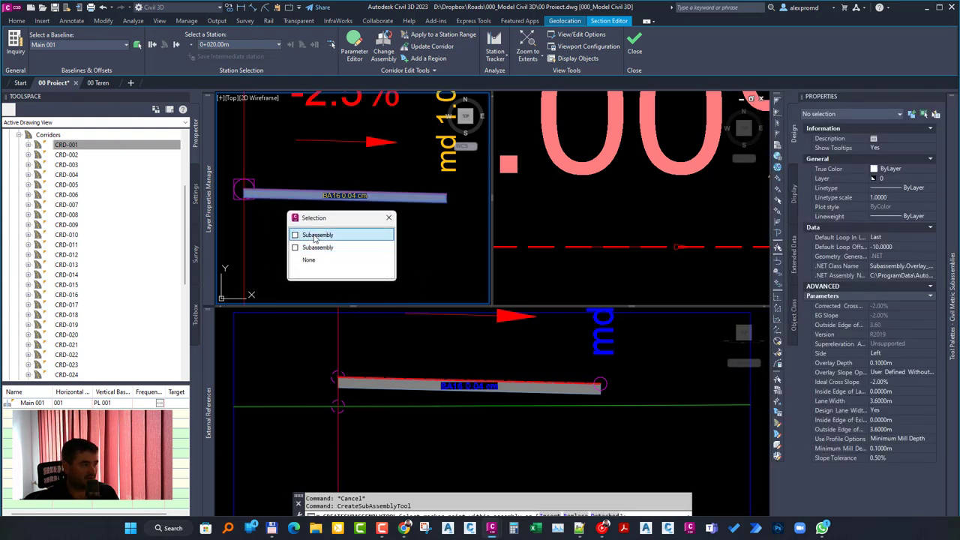
click(315, 237)
right_click(316, 241)
click(341, 246)
click(371, 258)
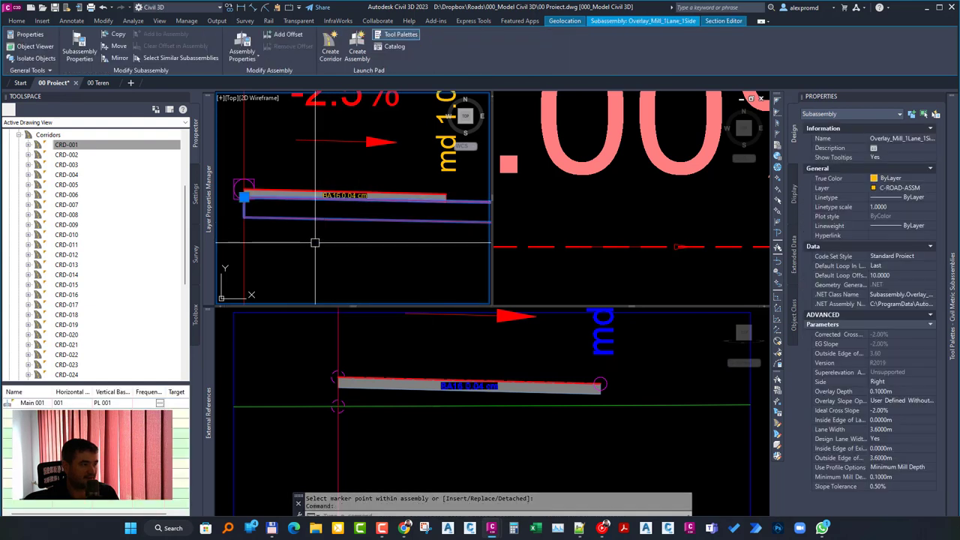
middle_drag(370, 260, 326, 243)
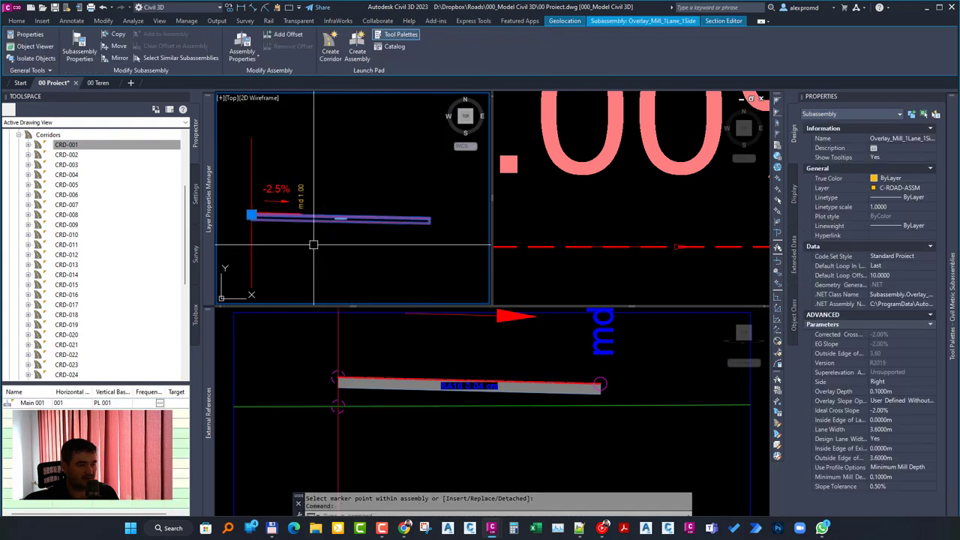
- Set overlay depth 0.0600 m and ideal cross slope -2.50%, keeping the current overlay slope
click(899, 391)
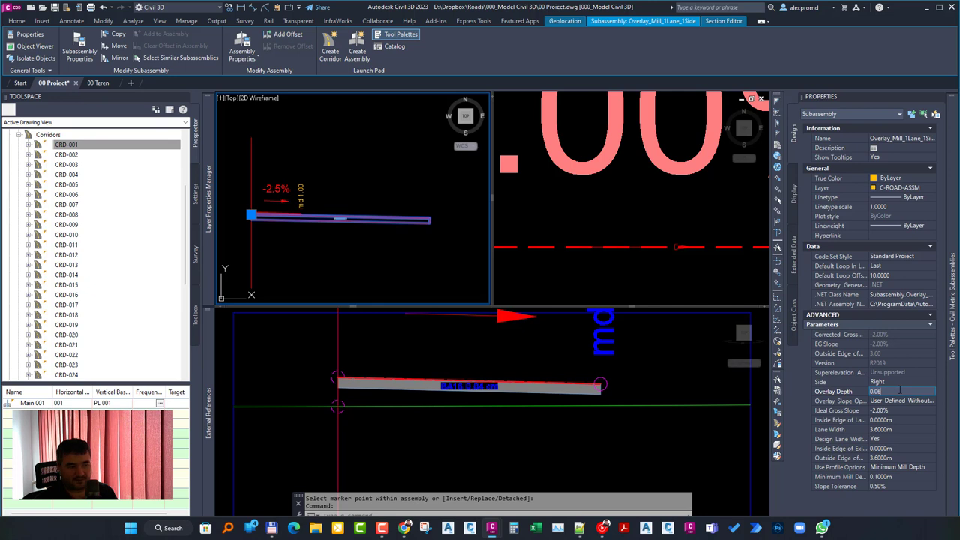
key(Tab)
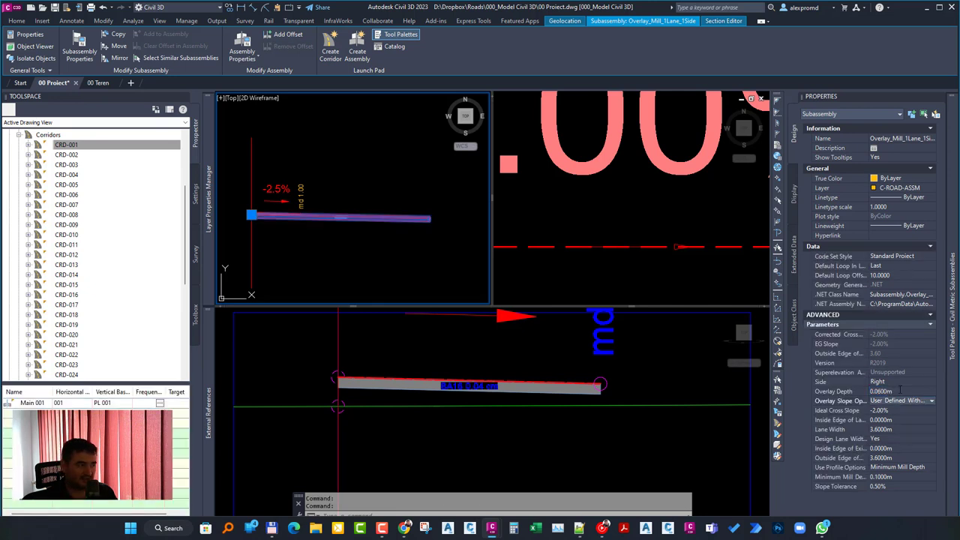
click(909, 403)
click(915, 403)
click(904, 402)
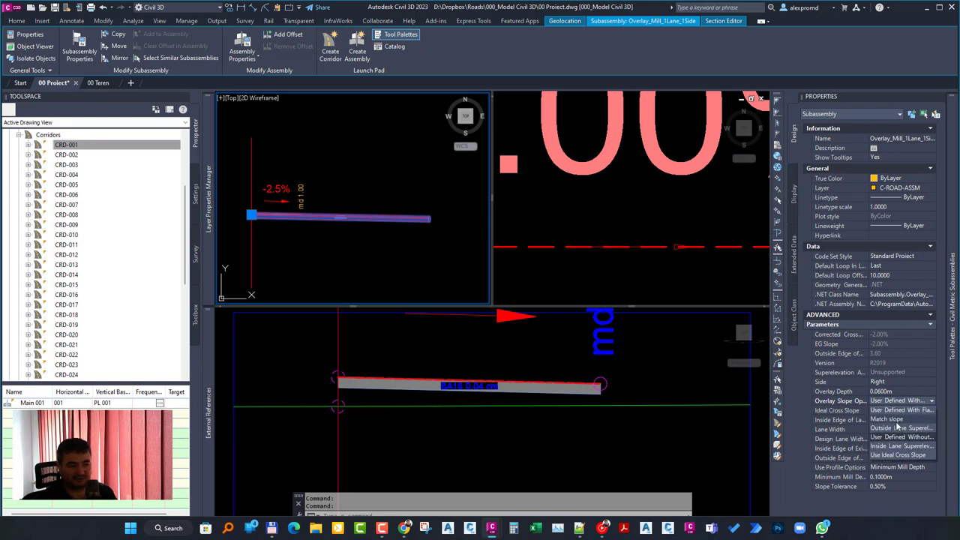
click(841, 405)
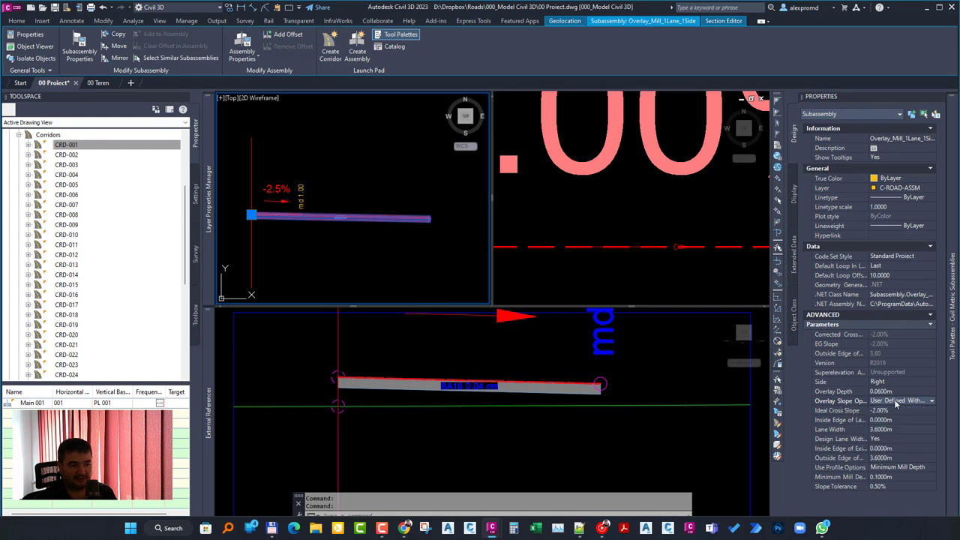
scroll(332, 217, up, 2)
scroll(420, 210, up, 3)
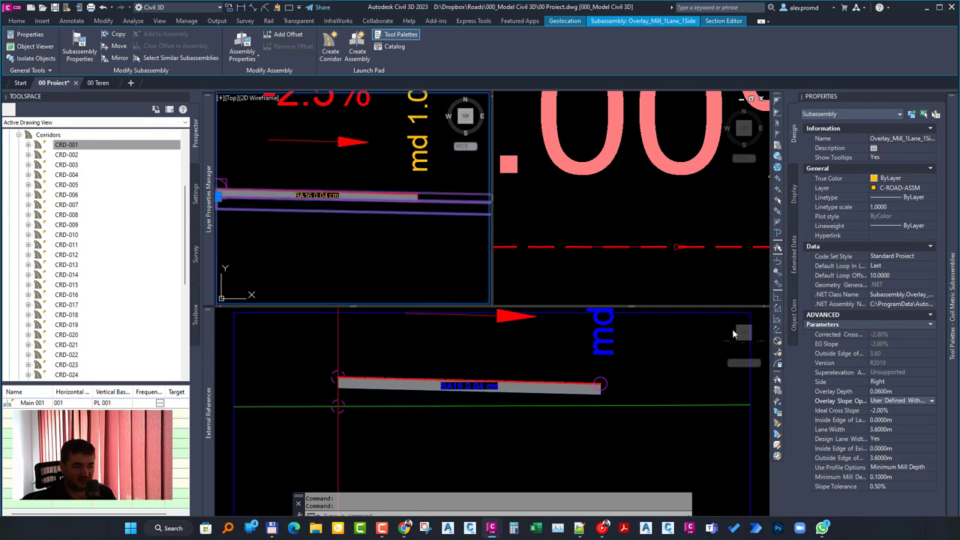
click(894, 410)
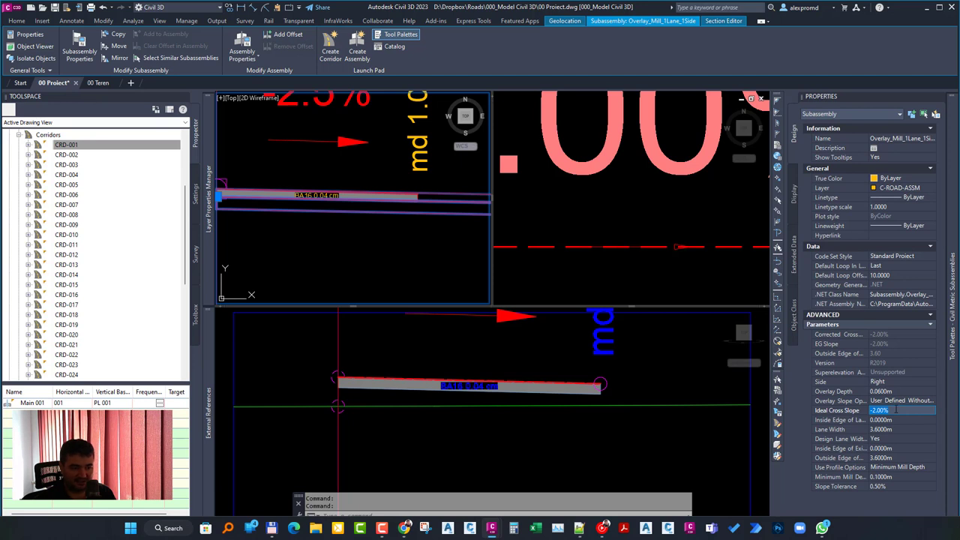
text(-2.5)
key(Tab)
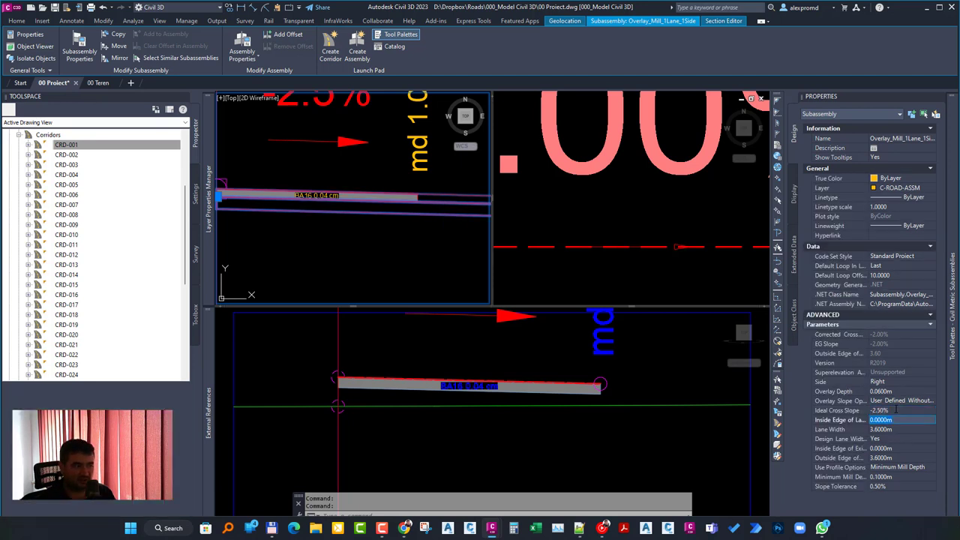
- Set lane width 1.0000 m, outside edge of existing 0.0000 m, and profile Lock to Previous
click(896, 429)
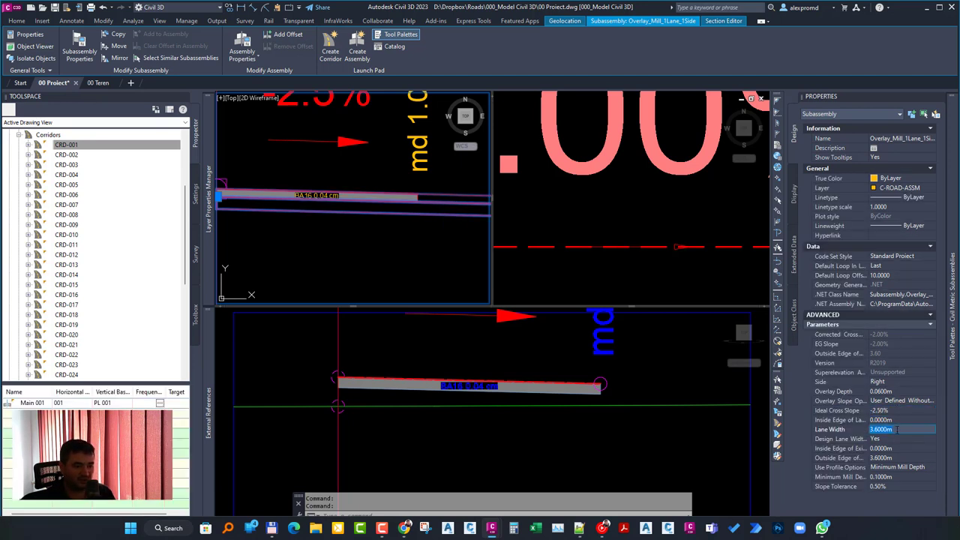
text(1)
key(Tab)
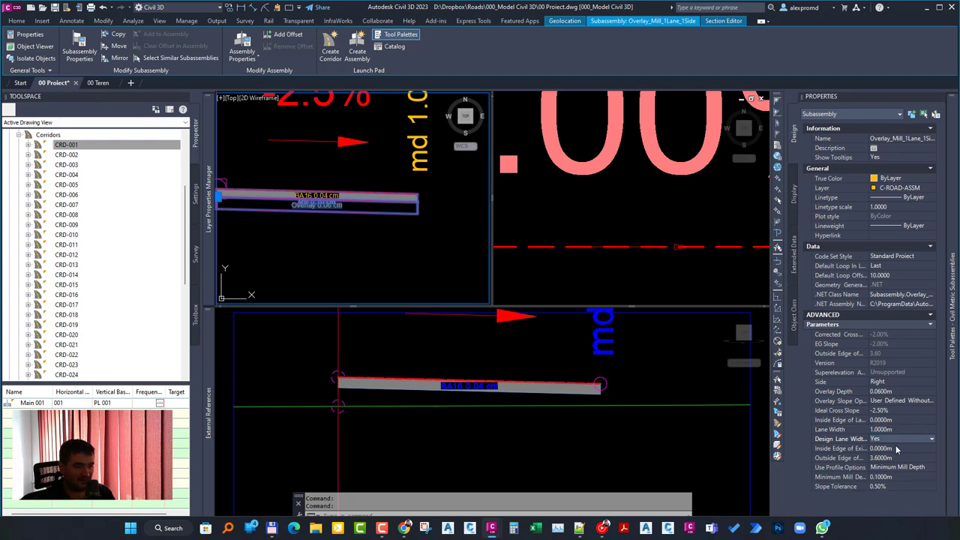
click(928, 448)
click(901, 457)
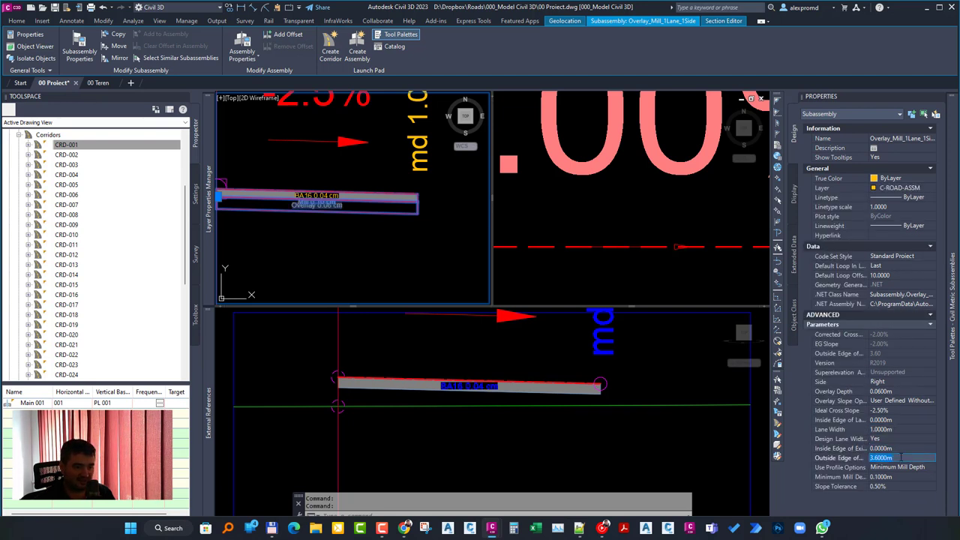
text(1)
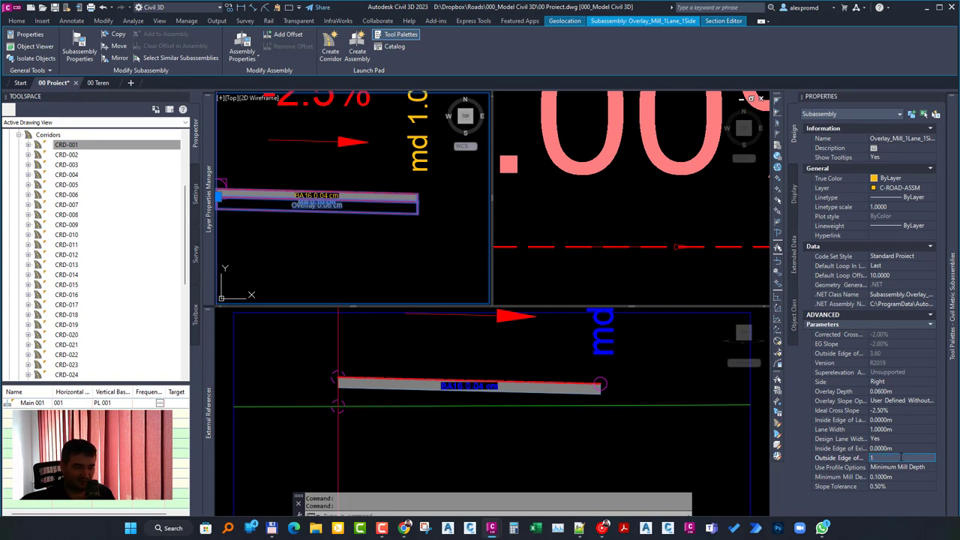
key(Return)
key(Tab)
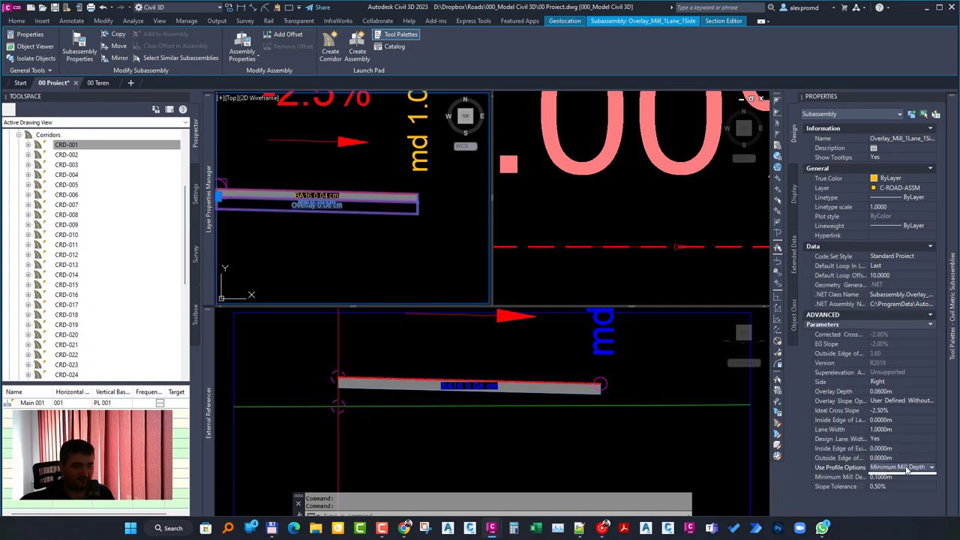
click(898, 466)
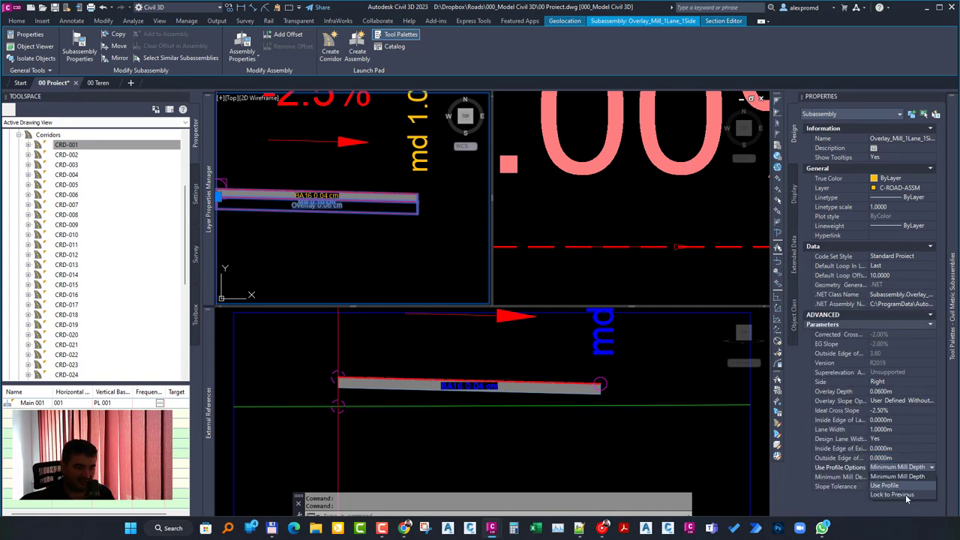
click(907, 494)
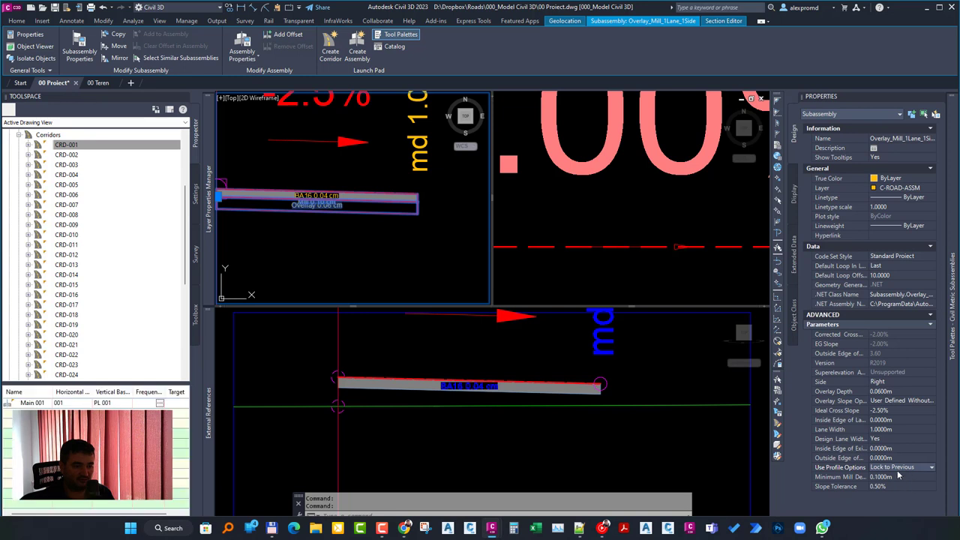
- Set minimum mill depth 0.0000 m and slope tolerance 0.00%
scroll(290, 218, up, 3)
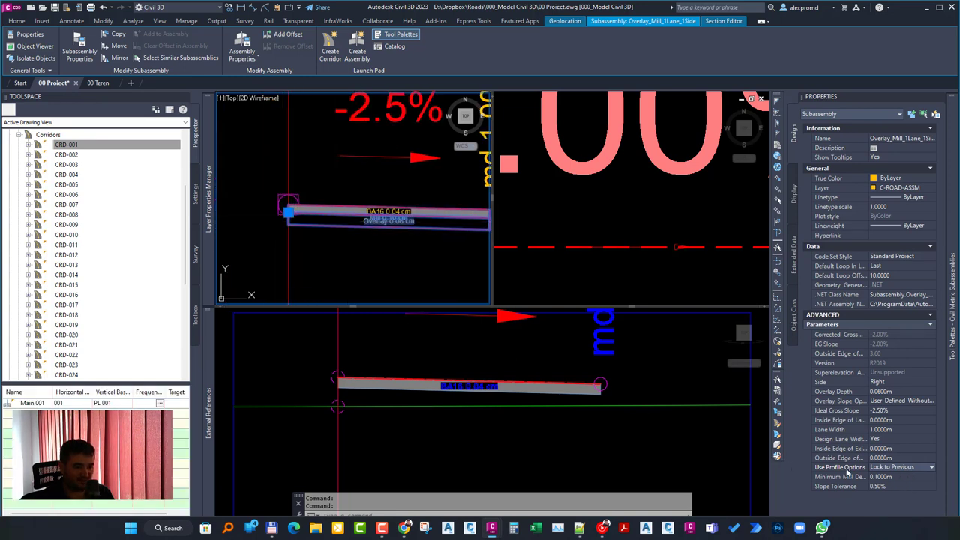
click(898, 478)
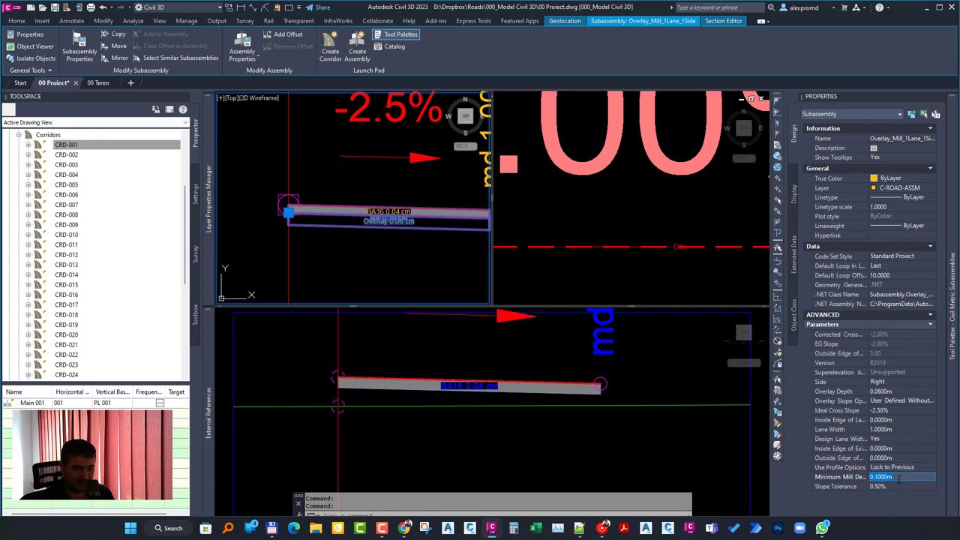
text(0)
key(Tab)
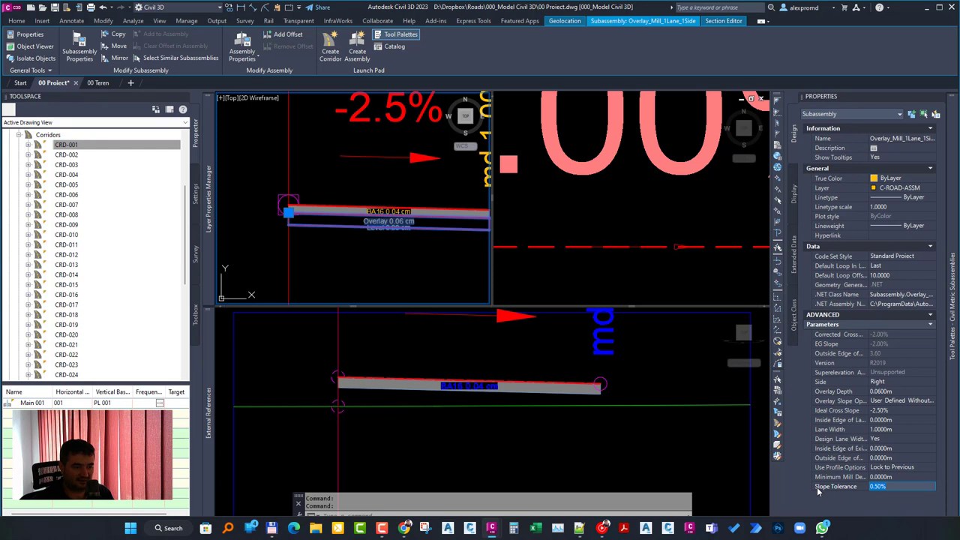
text(0)
key(Return)
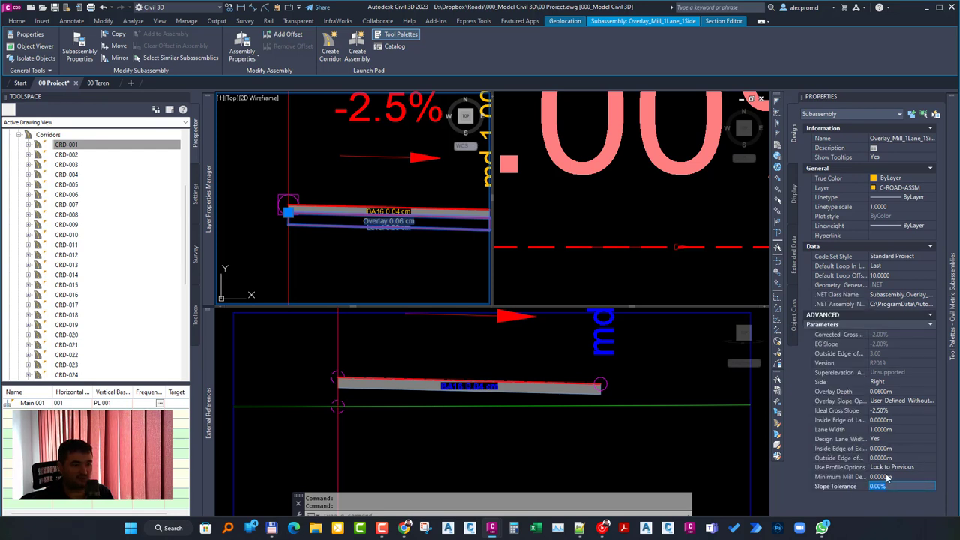
click(384, 255)
key(Escape)
scroll(385, 253, down, 3)
scroll(384, 253, up, 3)
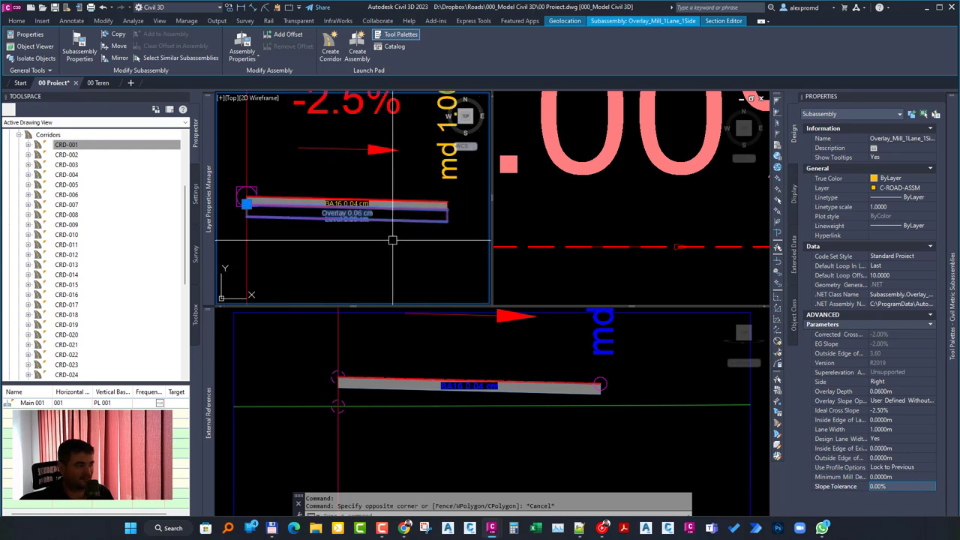
key(Escape)
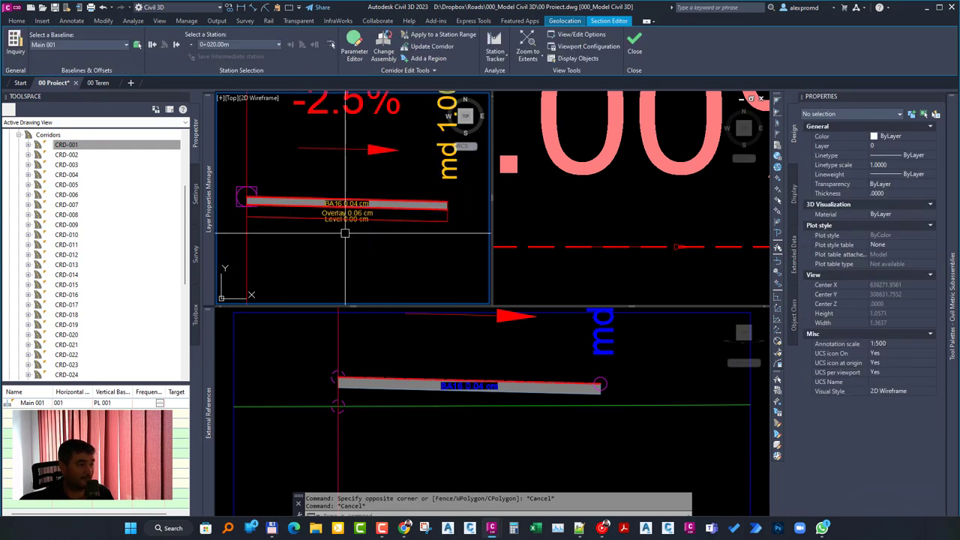
scroll(370, 188, up, 2)
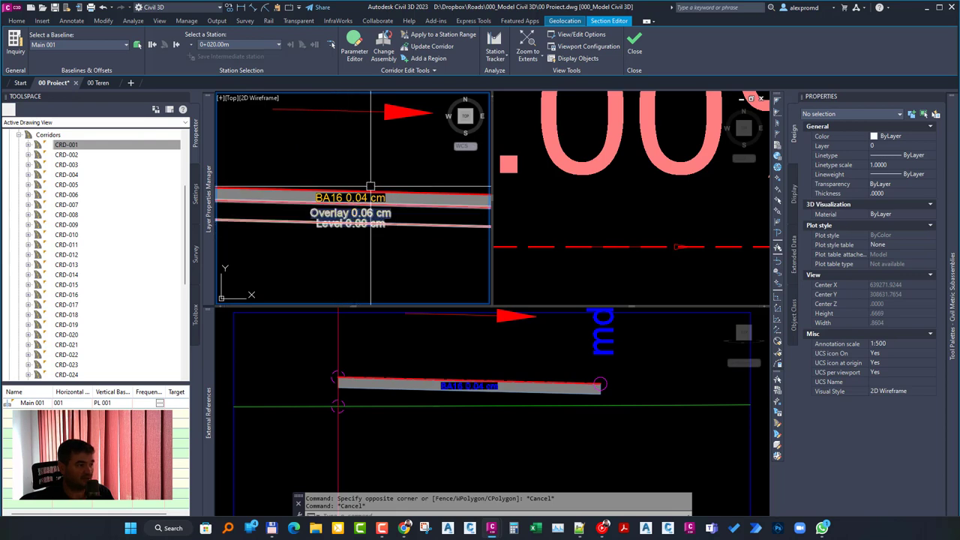
click(370, 187)
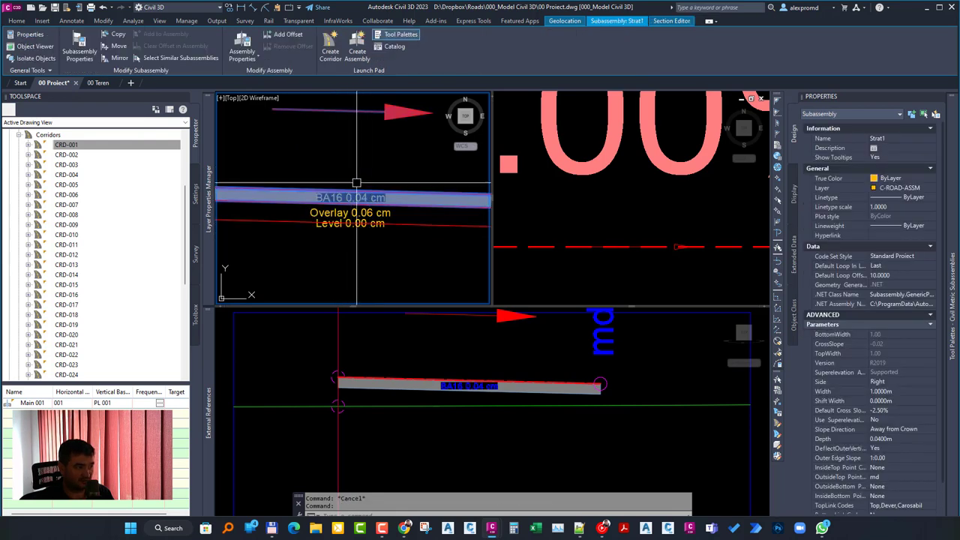
key(Escape)
click(373, 212)
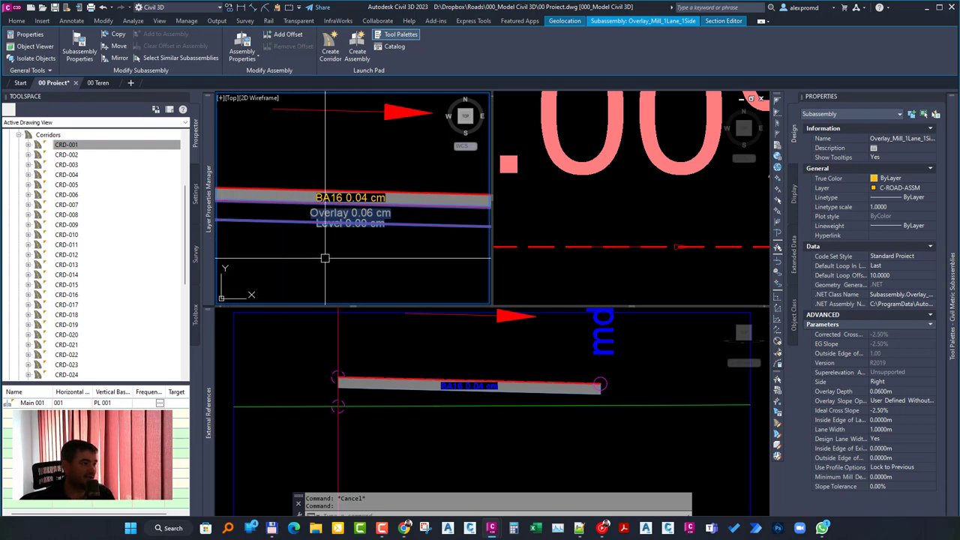
click(461, 442)
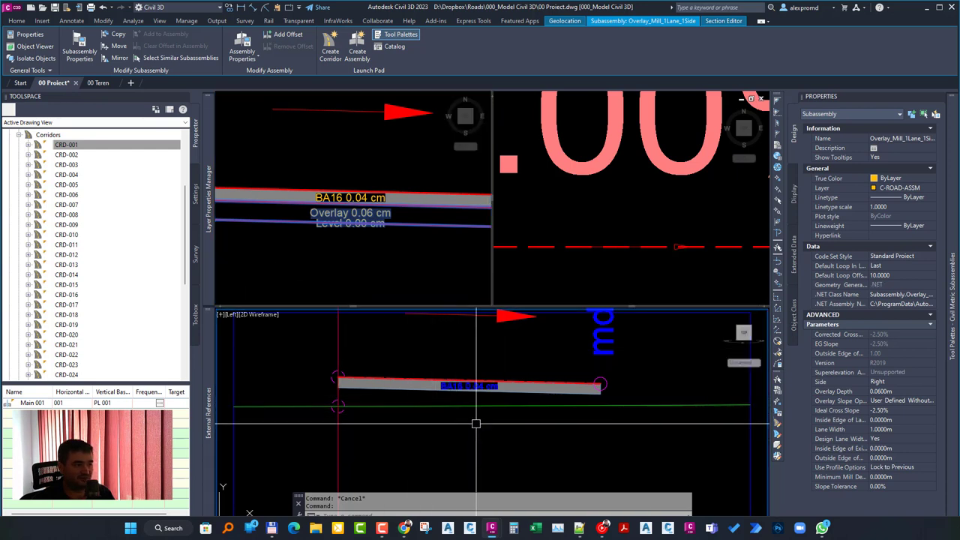
key(Escape)
click(358, 232)
click(356, 224)
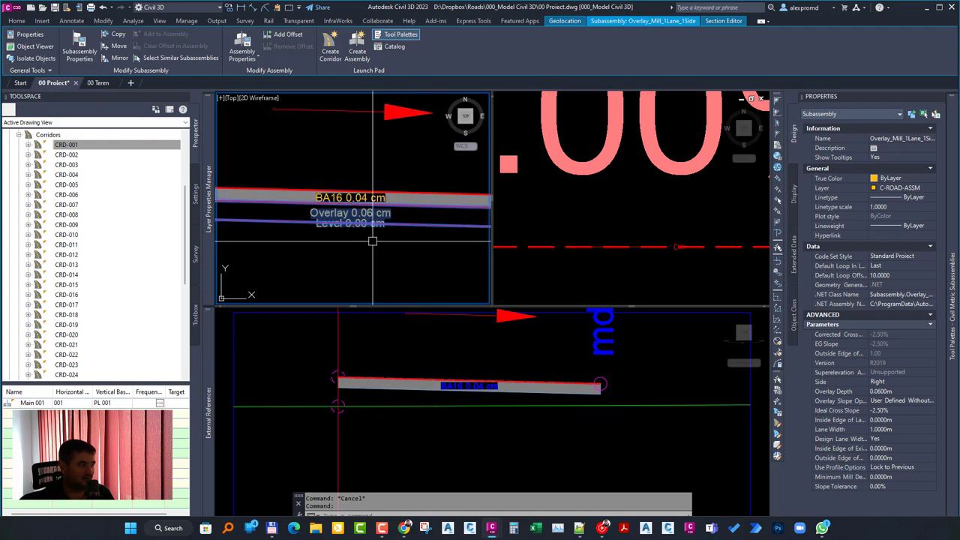
- In CRD-001's properties, map the Overlay_Mill_1Lane_1Side target surface to 00 EG and apply
click(86, 143)
right_click(86, 142)
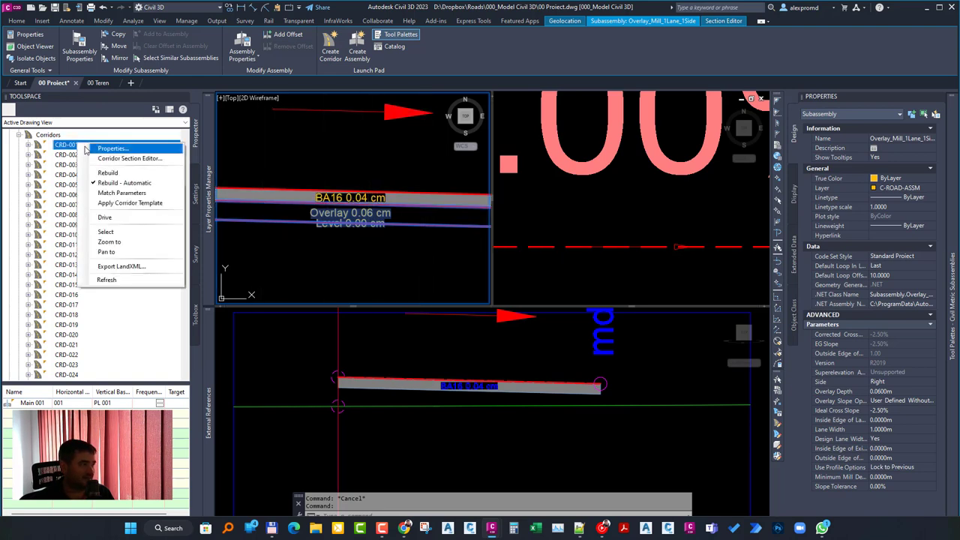
click(114, 148)
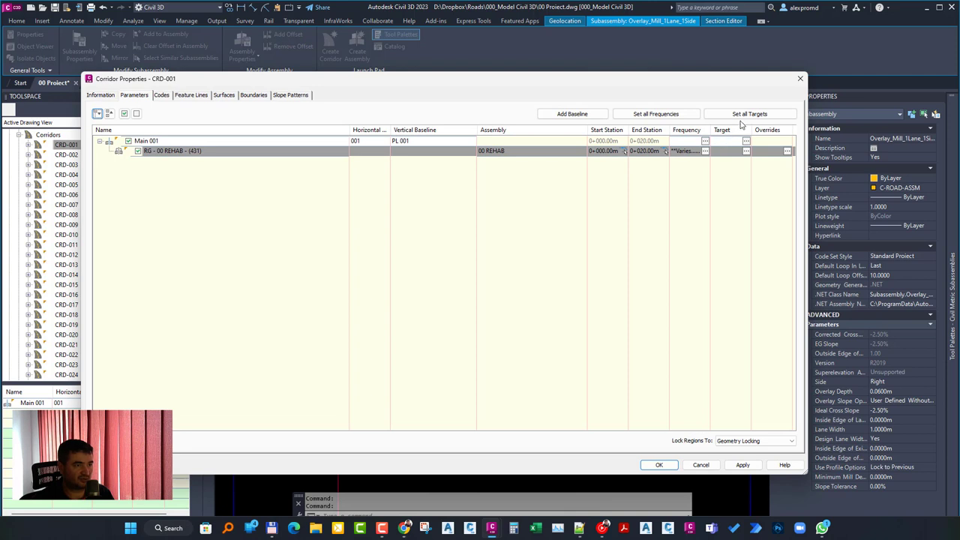
click(746, 115)
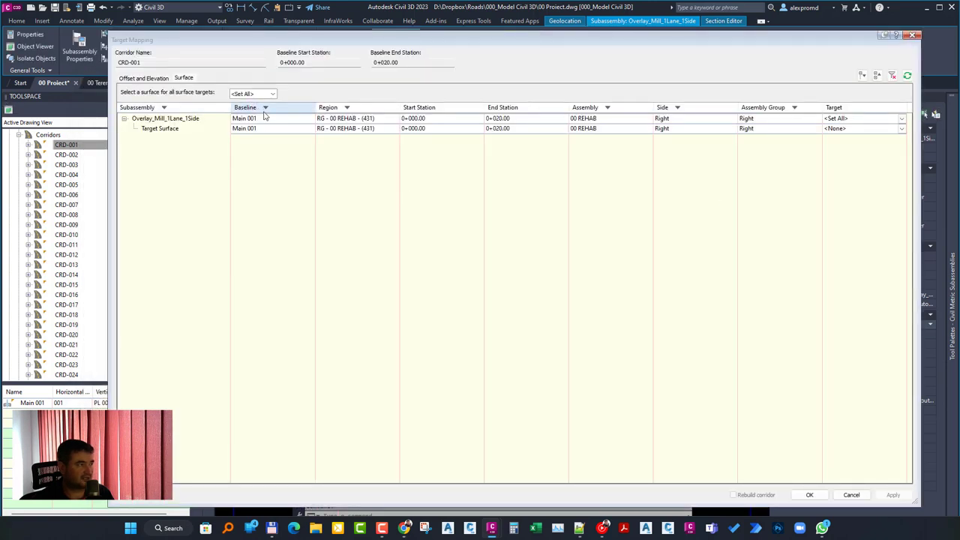
click(160, 132)
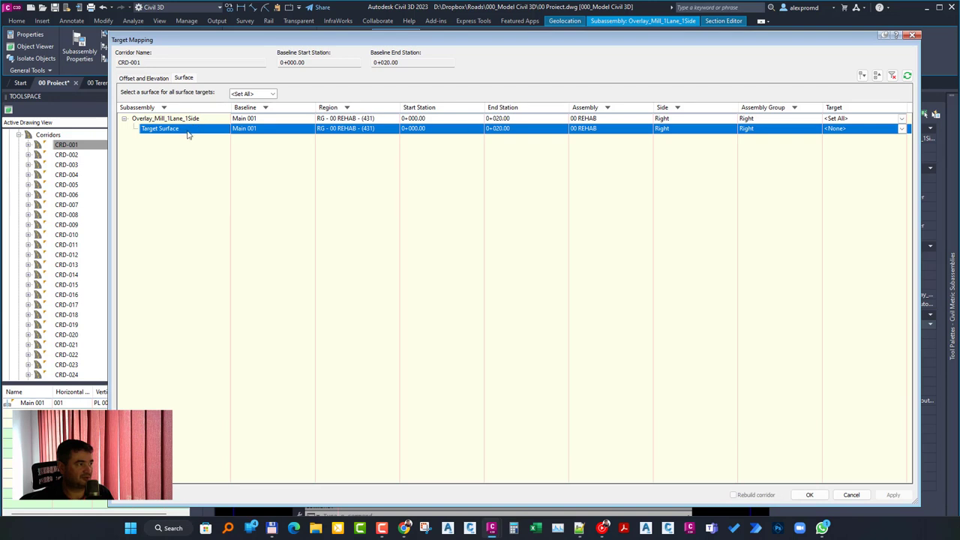
click(253, 93)
click(253, 117)
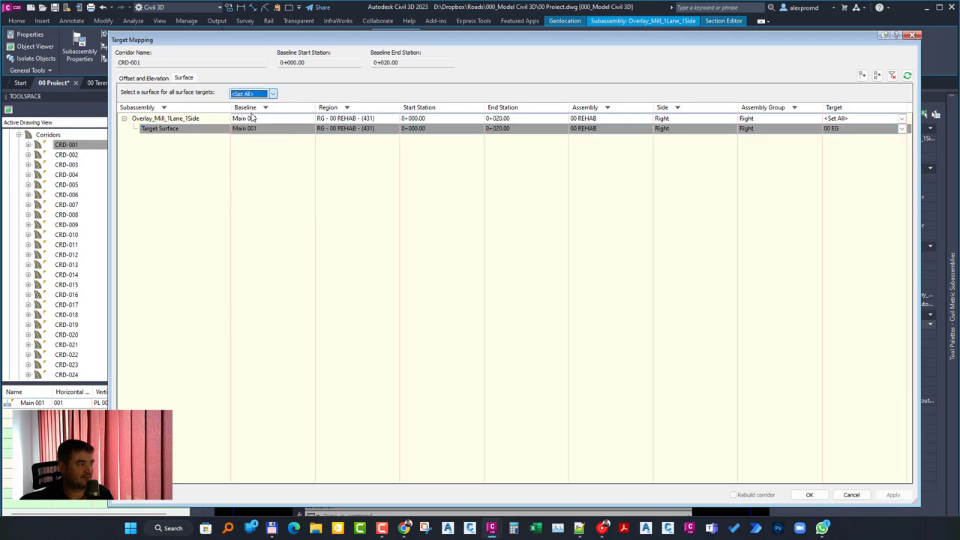
click(809, 494)
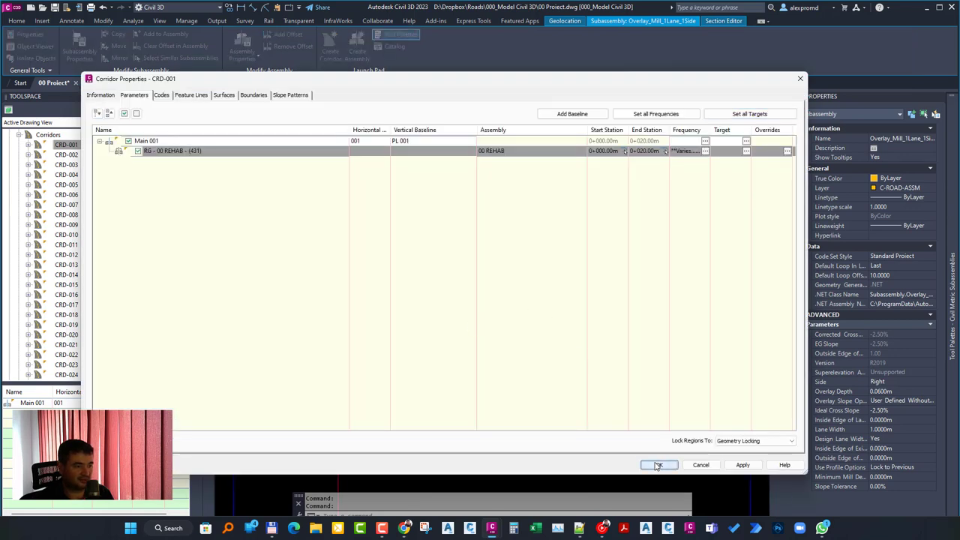
click(658, 464)
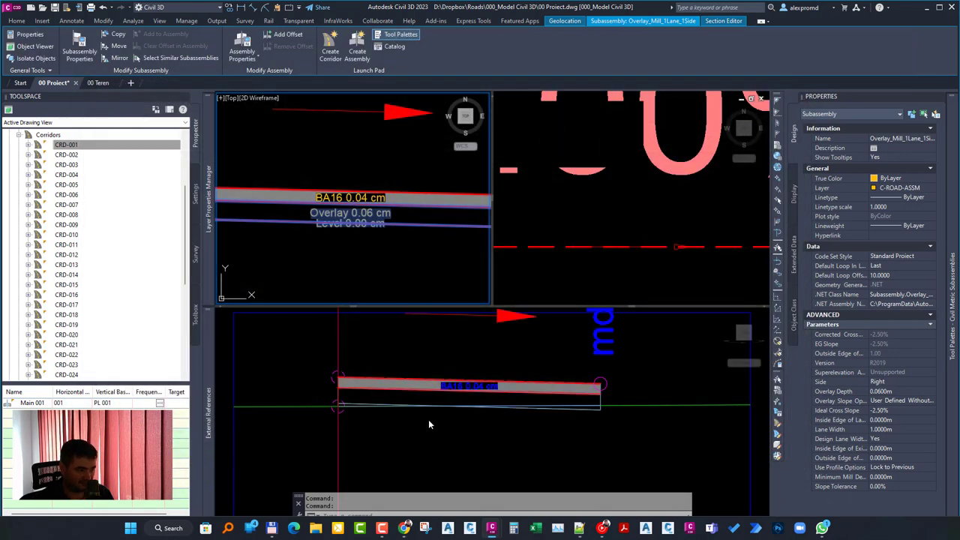
scroll(440, 436, up, 2)
middle_drag(440, 435, 430, 439)
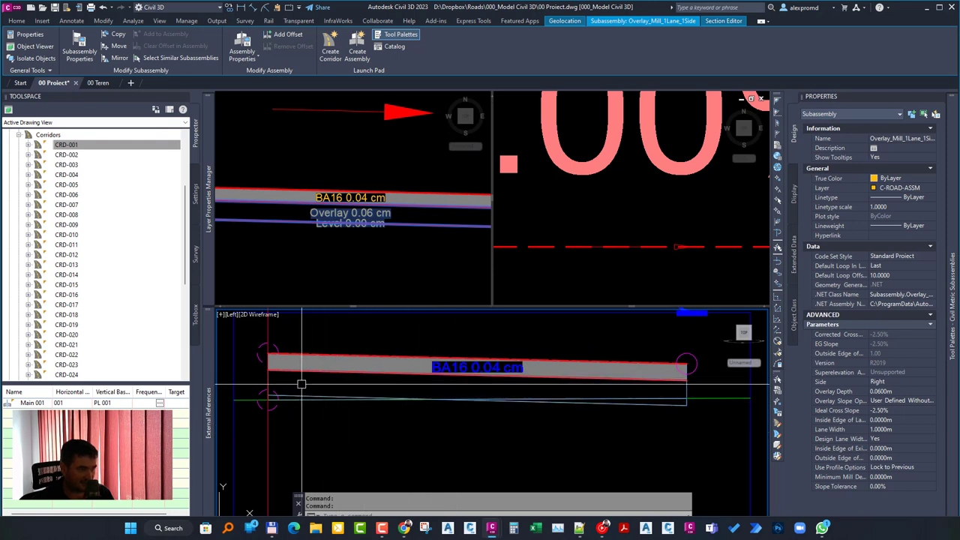
scroll(301, 383, up, 2)
scroll(337, 383, up, 2)
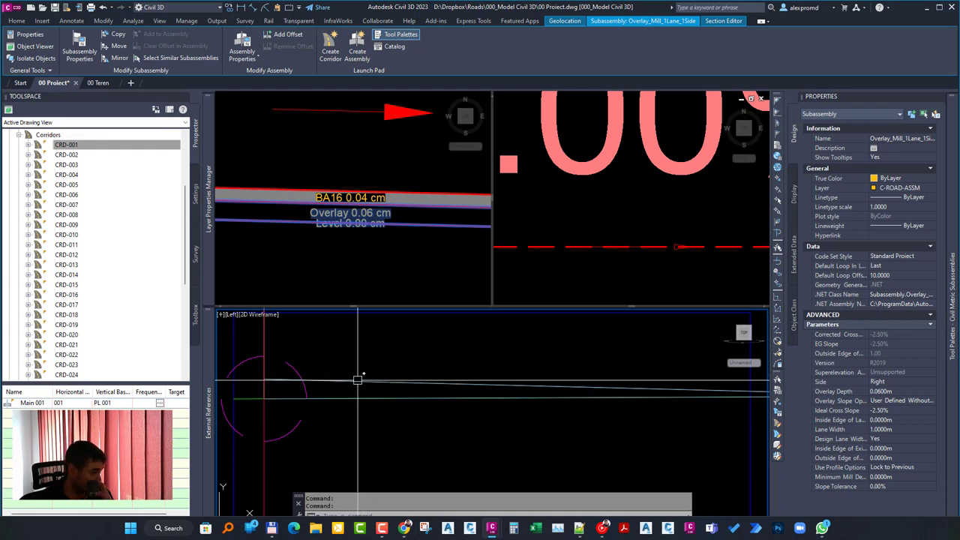
click(357, 380)
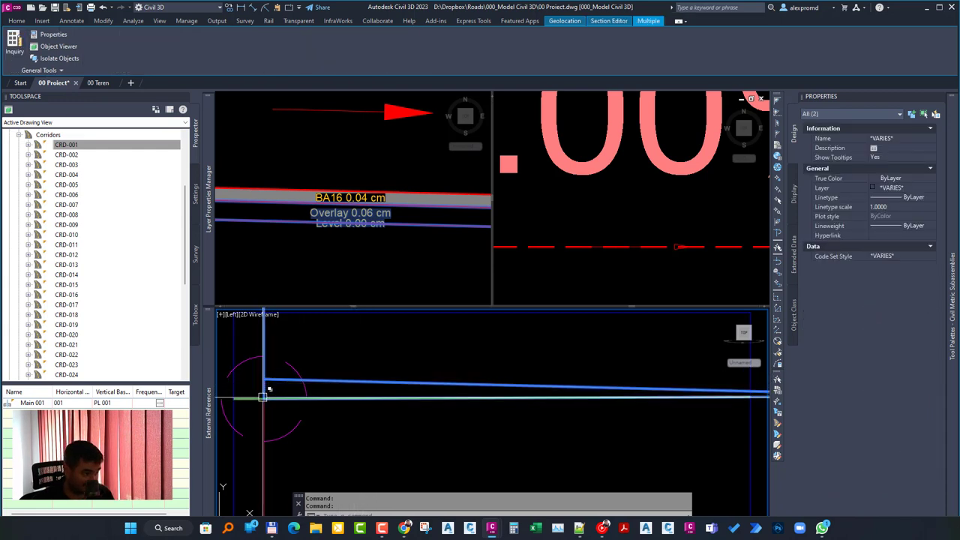
scroll(381, 399, down, 2)
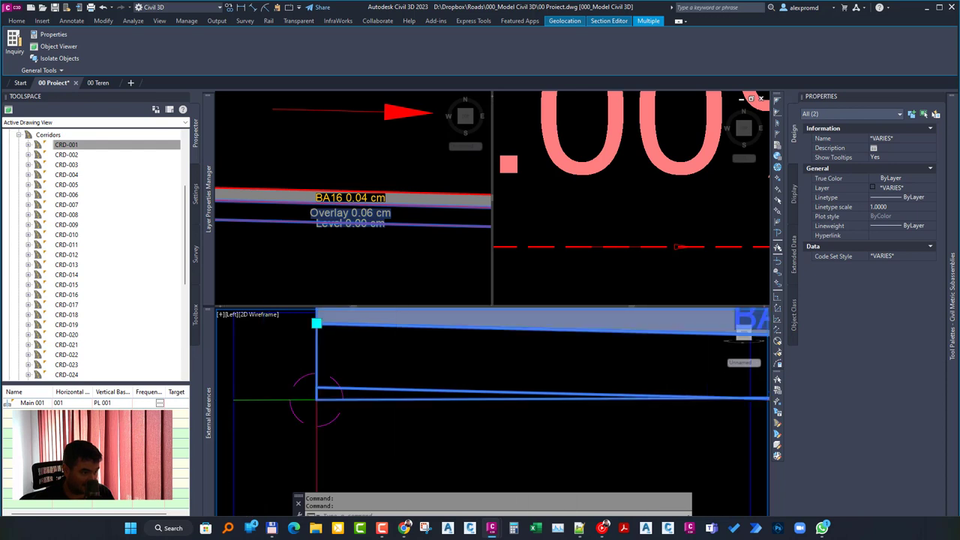
scroll(322, 397, down, 2)
middle_drag(682, 410, 562, 410)
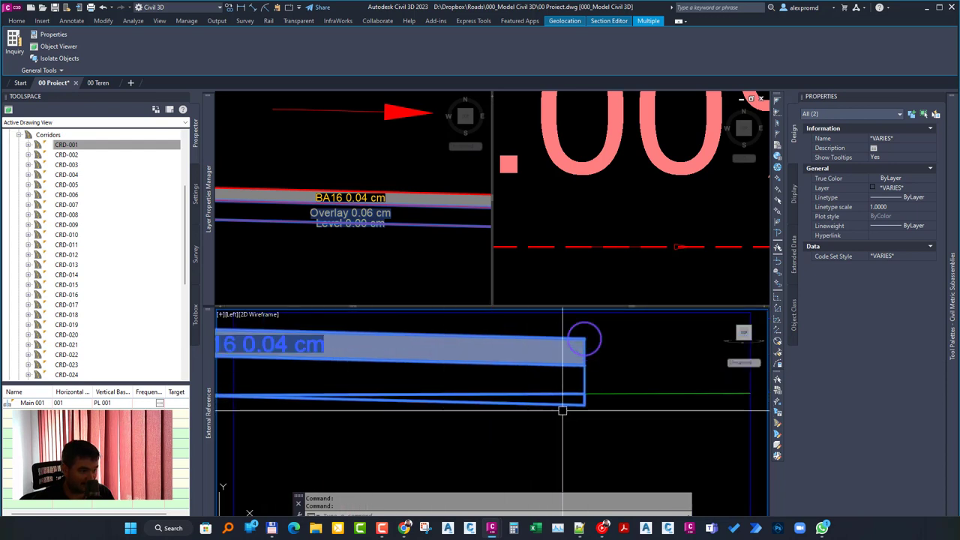
scroll(563, 404, down, 2)
middle_drag(450, 405, 592, 405)
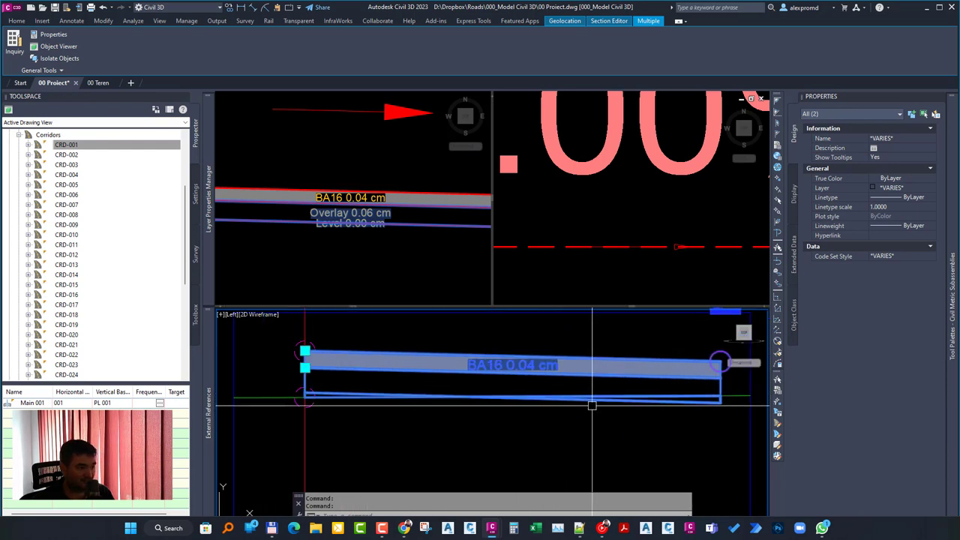
key(Escape)
scroll(592, 405, down, 3)
scroll(449, 378, up, 2)
scroll(428, 370, up, 2)
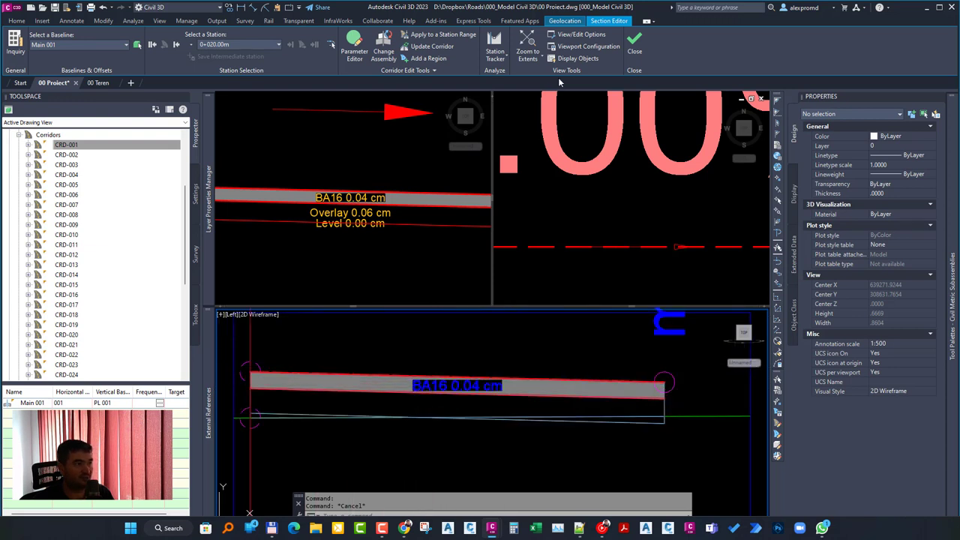
- Edit the Standard Project code set style and import the shape codes from the corridor
click(576, 34)
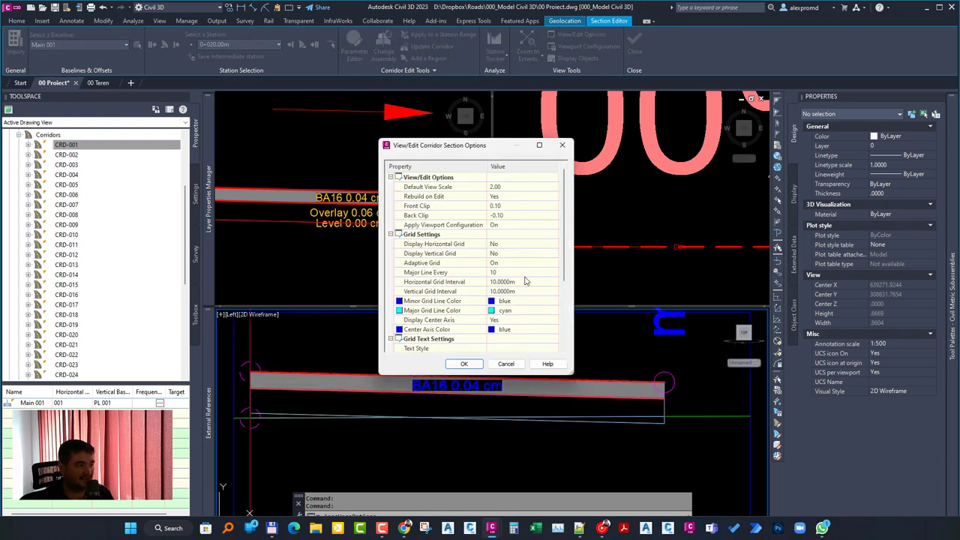
scroll(524, 281, down, 3)
click(552, 342)
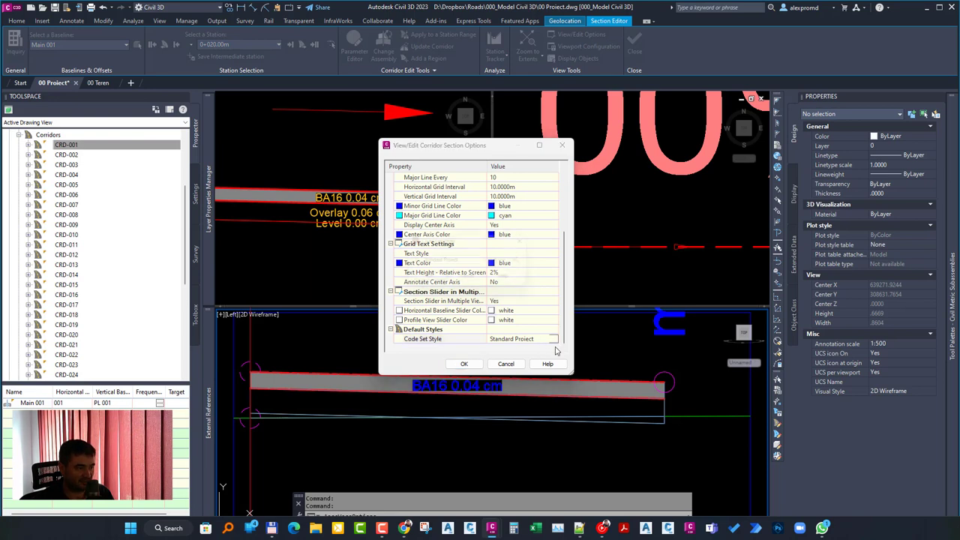
click(508, 261)
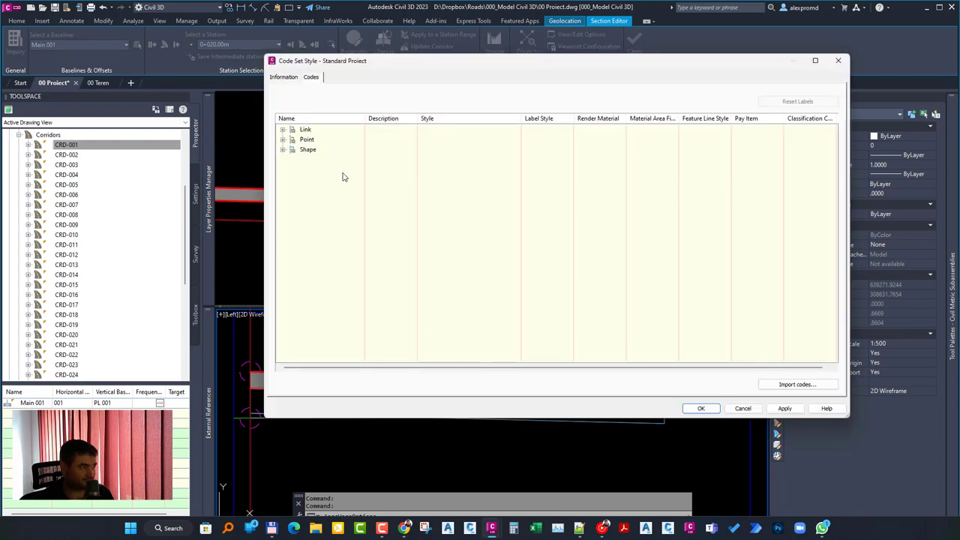
double_click(306, 151)
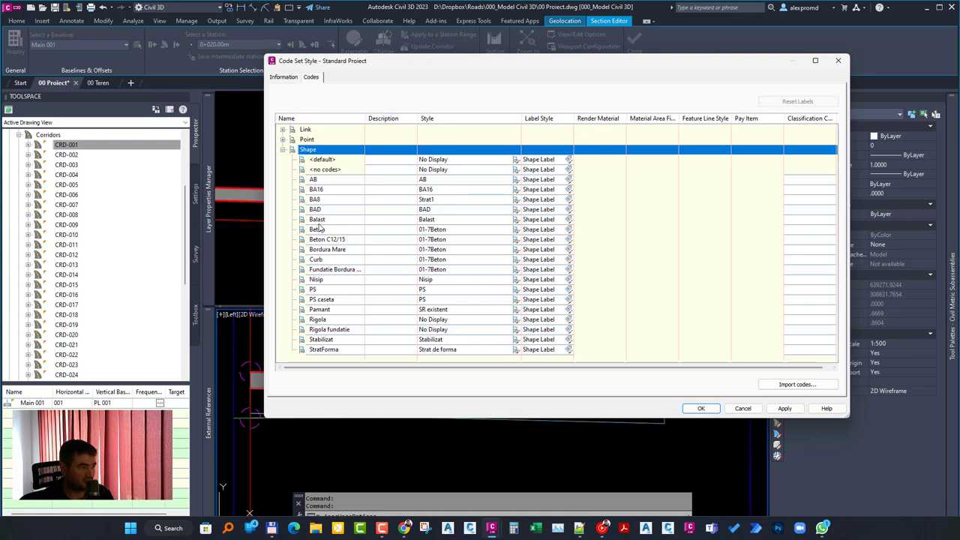
click(785, 411)
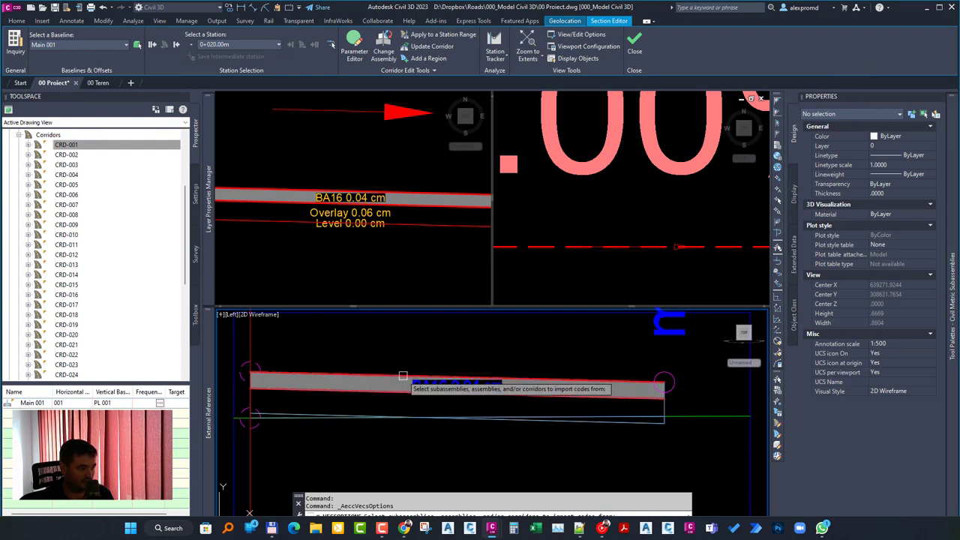
click(428, 379)
click(442, 425)
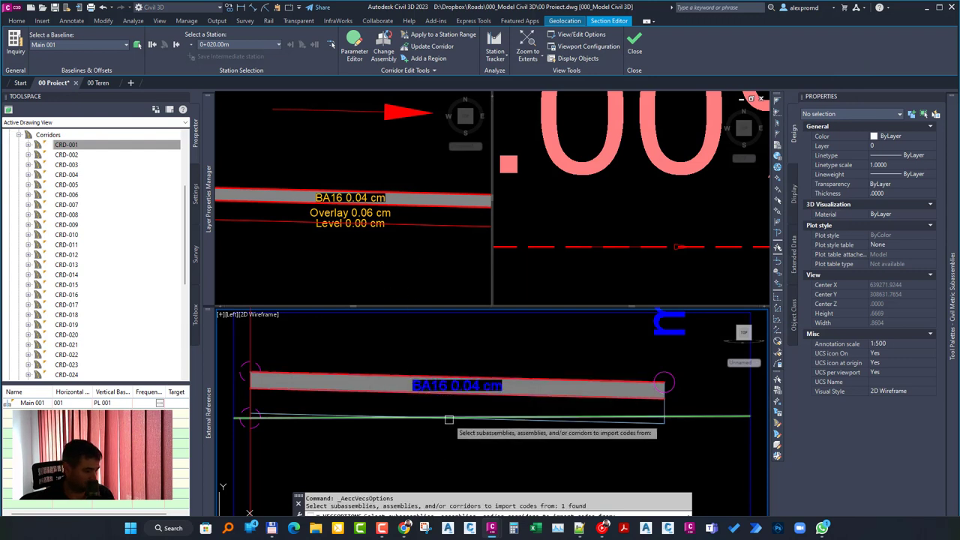
key(Return)
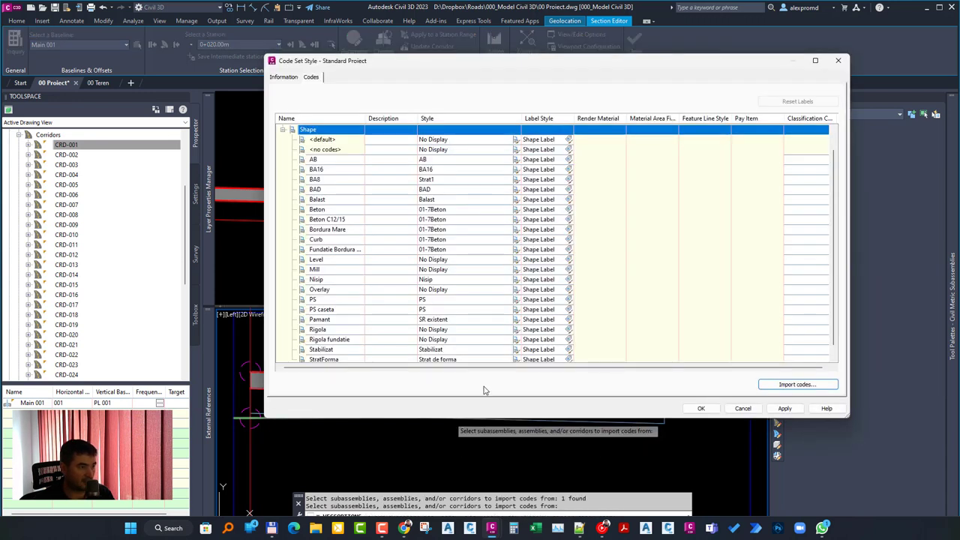
- Assign the BAD shape style to the Overlay shape code
click(335, 260)
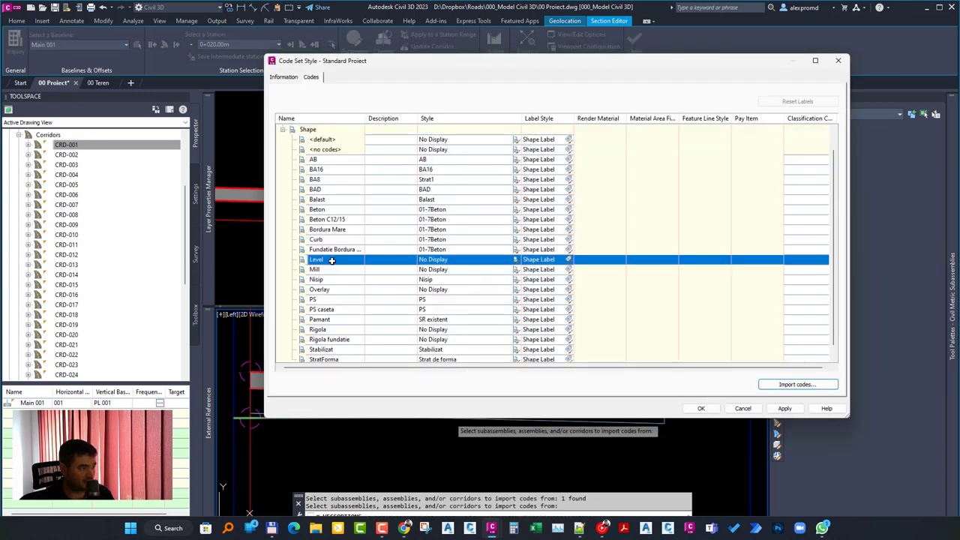
click(327, 272)
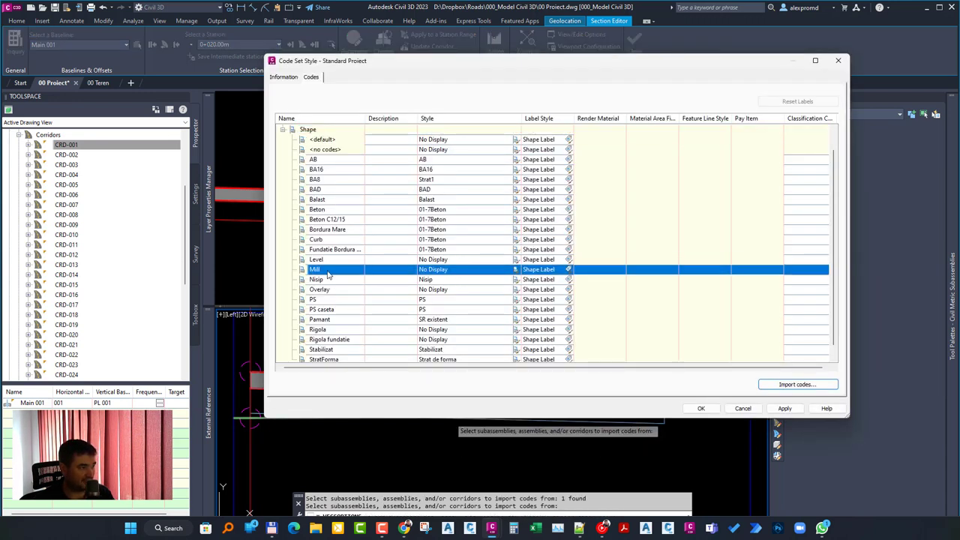
click(334, 291)
click(516, 291)
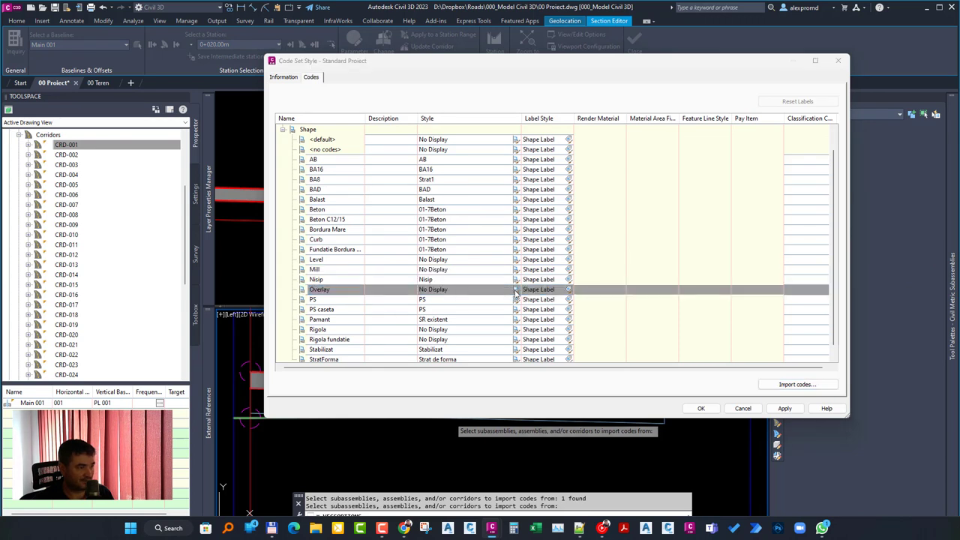
click(457, 262)
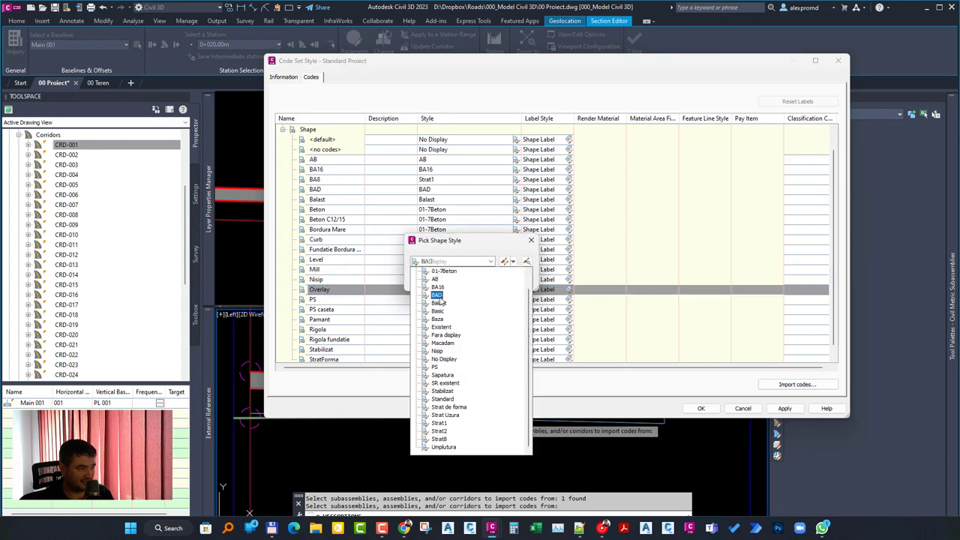
click(437, 294)
click(429, 279)
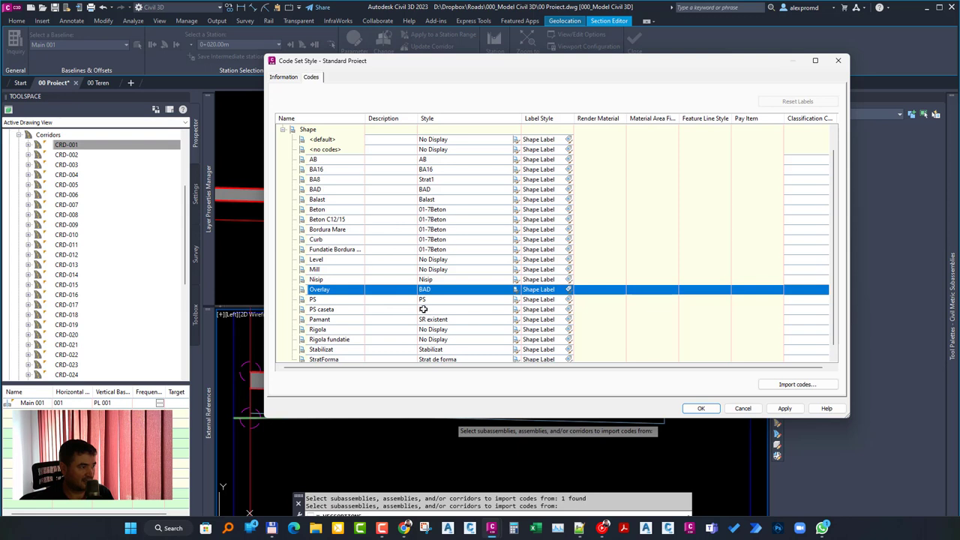
- Select the Mill shape code and list its available shape styles
click(442, 270)
click(516, 270)
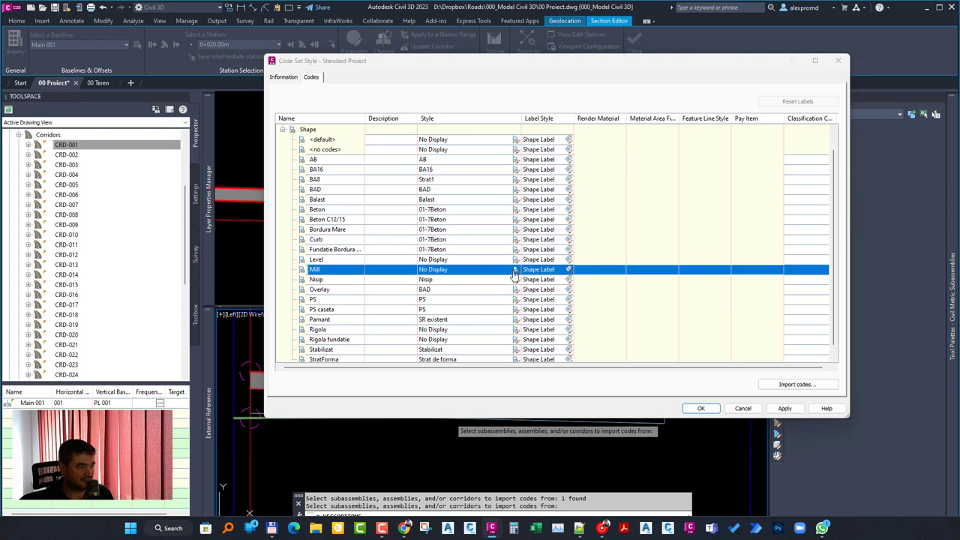
click(450, 261)
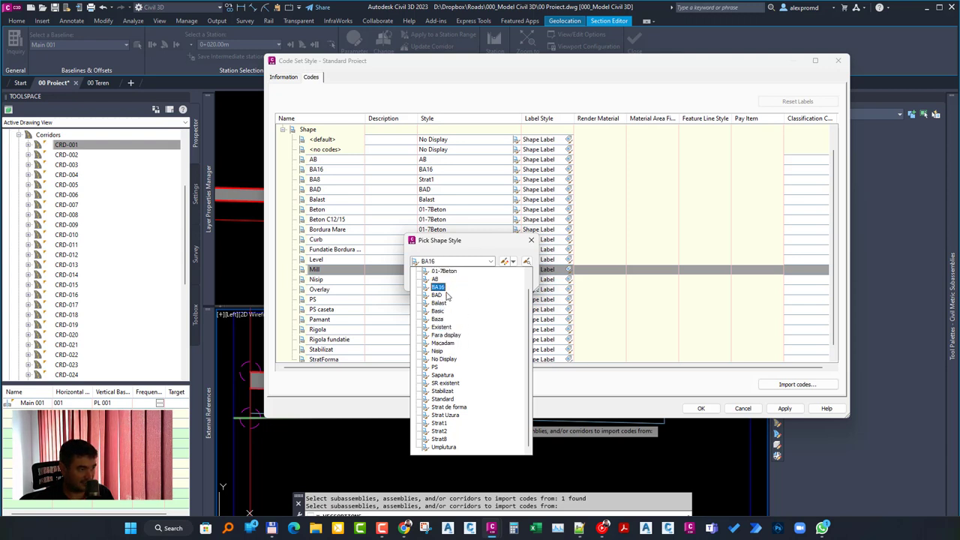
- Copy the SR existent shape style and name the copy Frezare
click(447, 384)
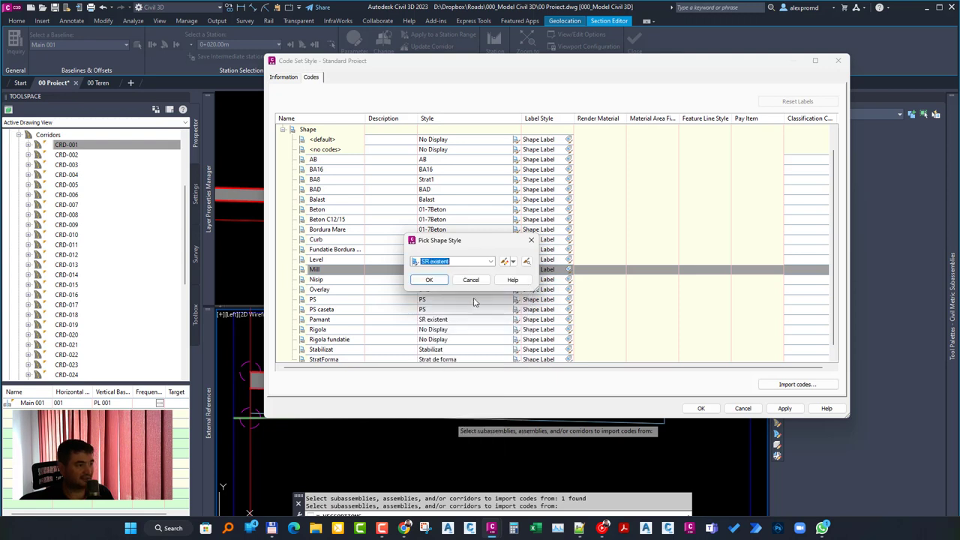
click(514, 262)
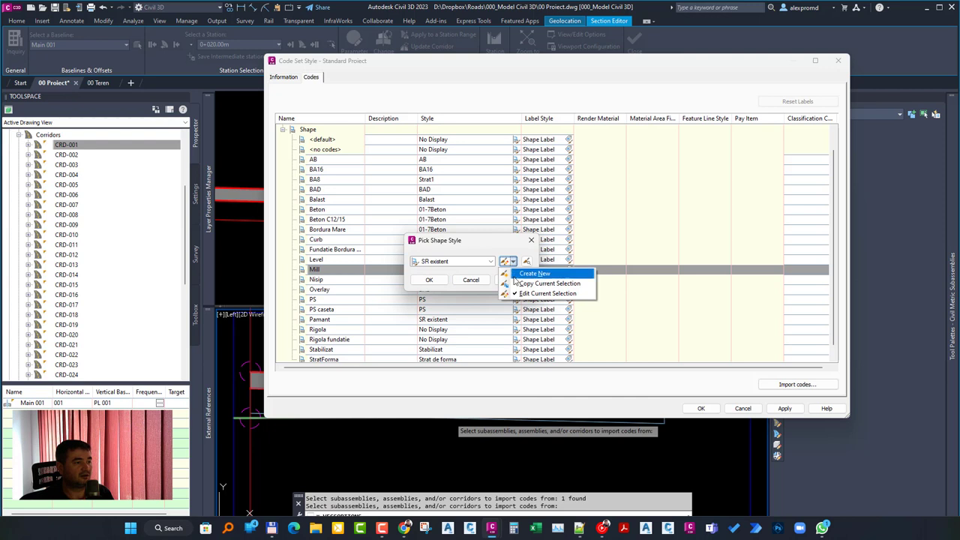
click(549, 285)
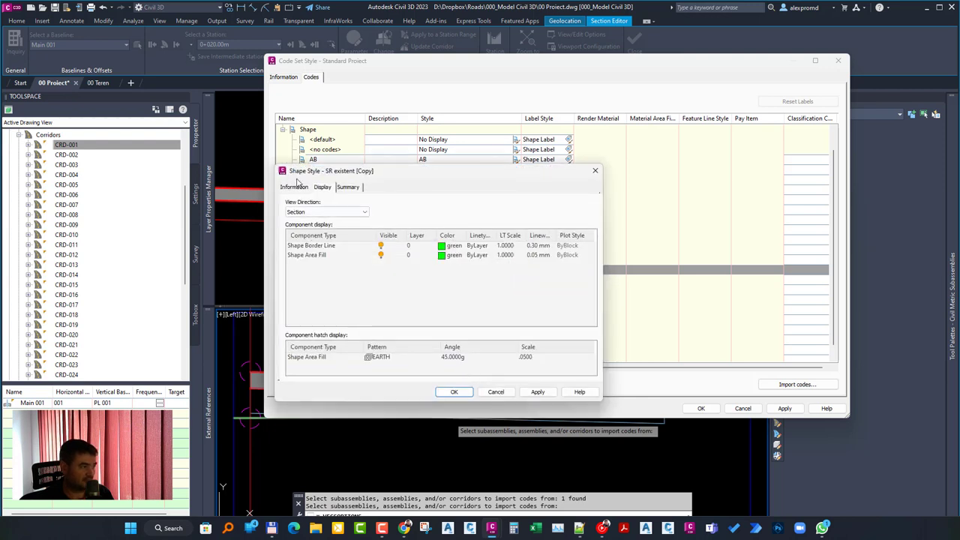
click(296, 186)
triple_click(368, 210)
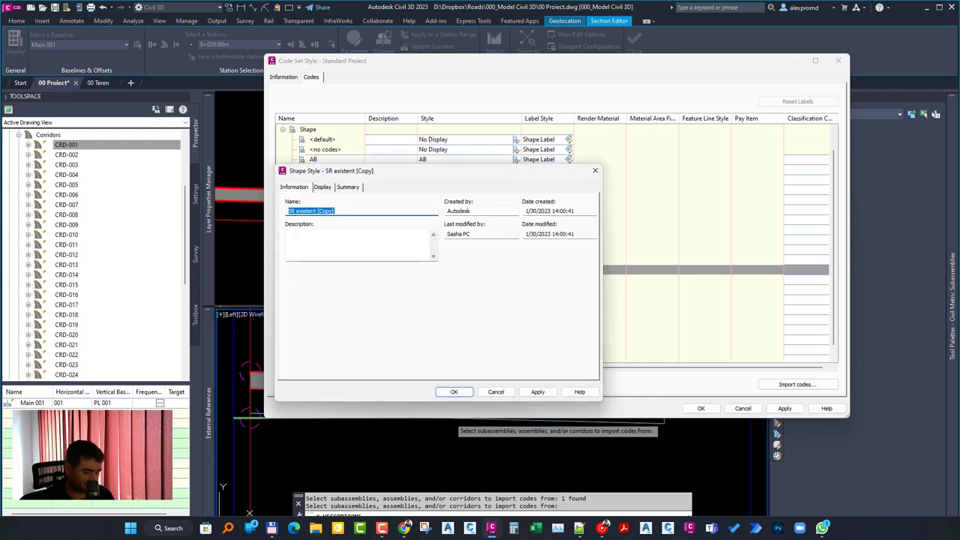
text(fREZARE)
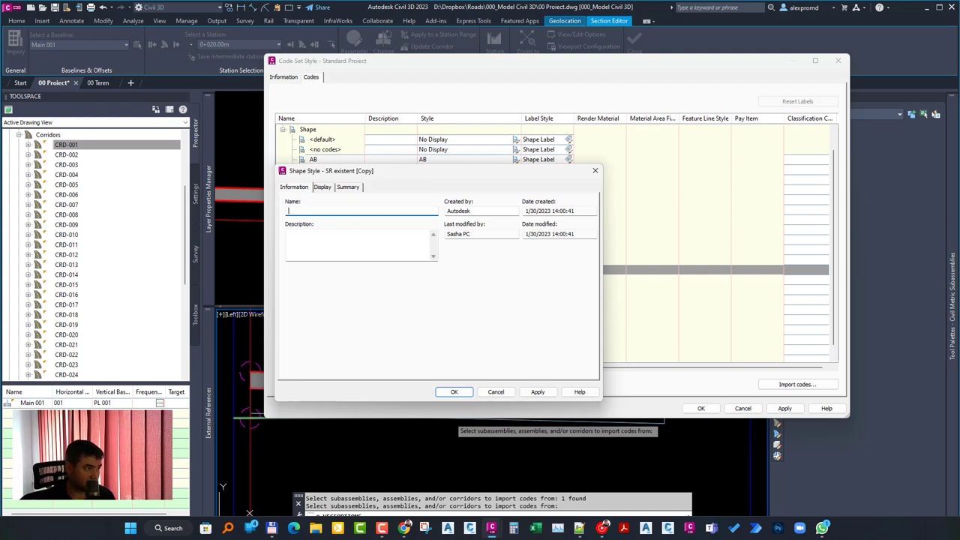
text(Frezare)
- Set the Frezare shape area fill colour to 57
click(328, 189)
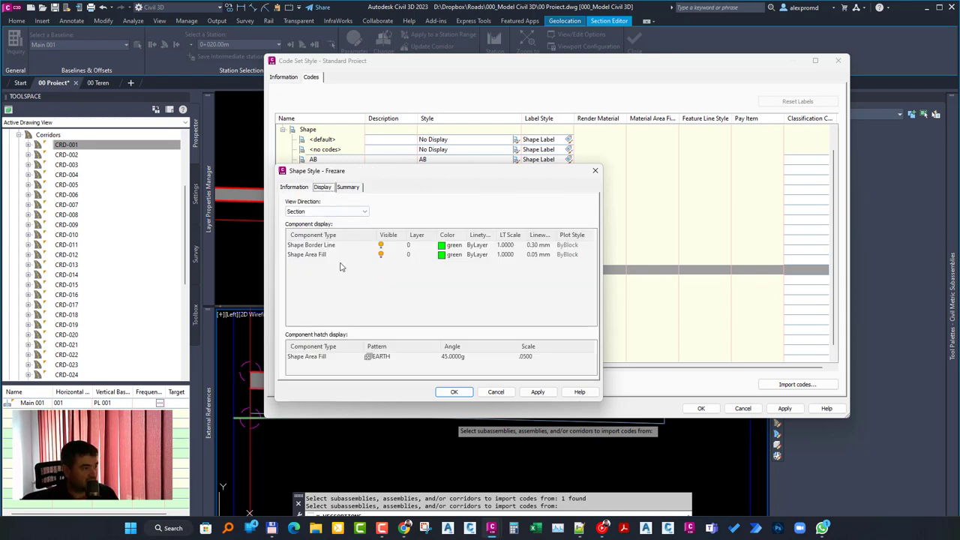
click(338, 256)
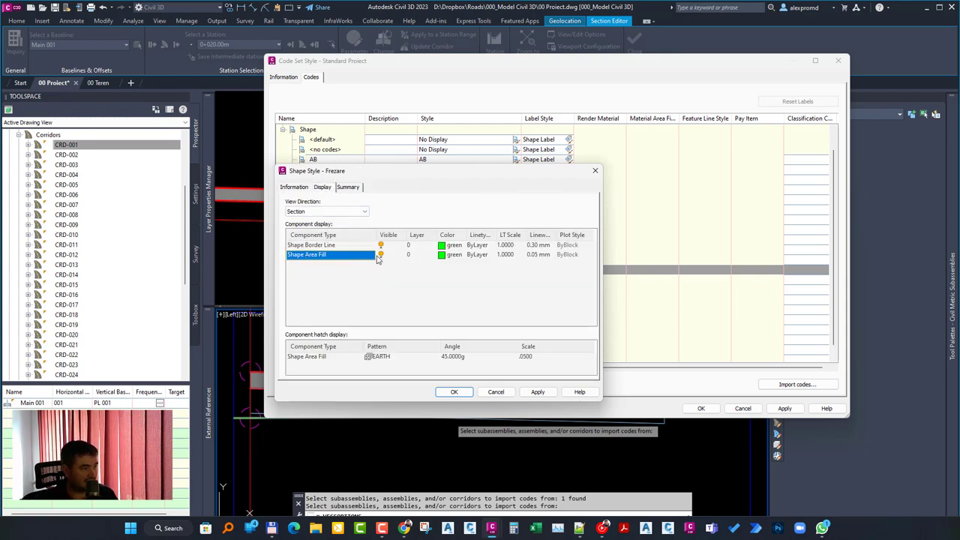
click(446, 256)
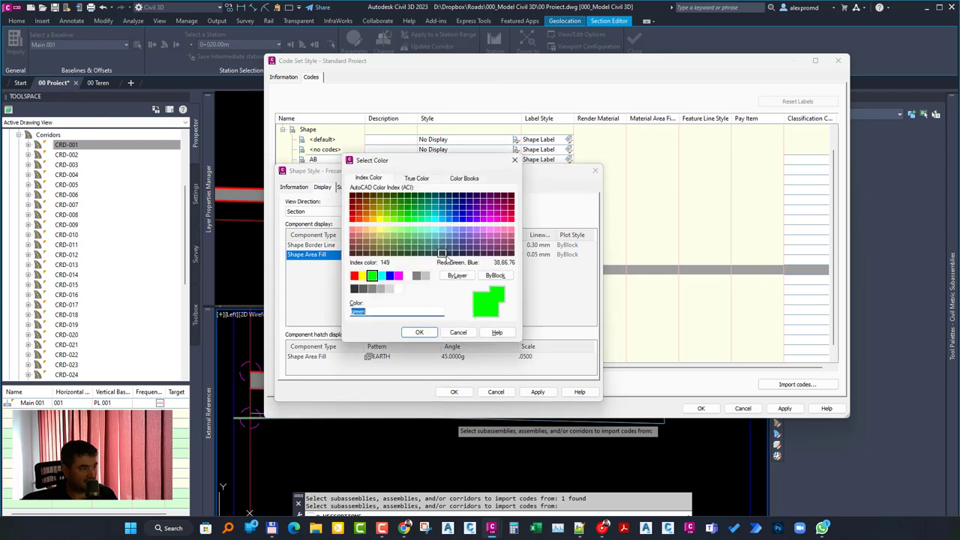
click(372, 289)
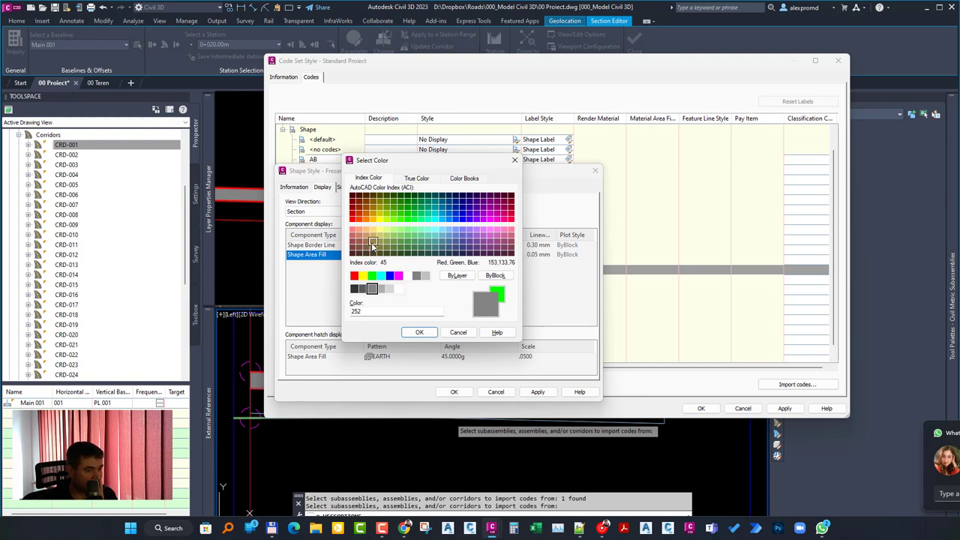
click(380, 249)
click(419, 332)
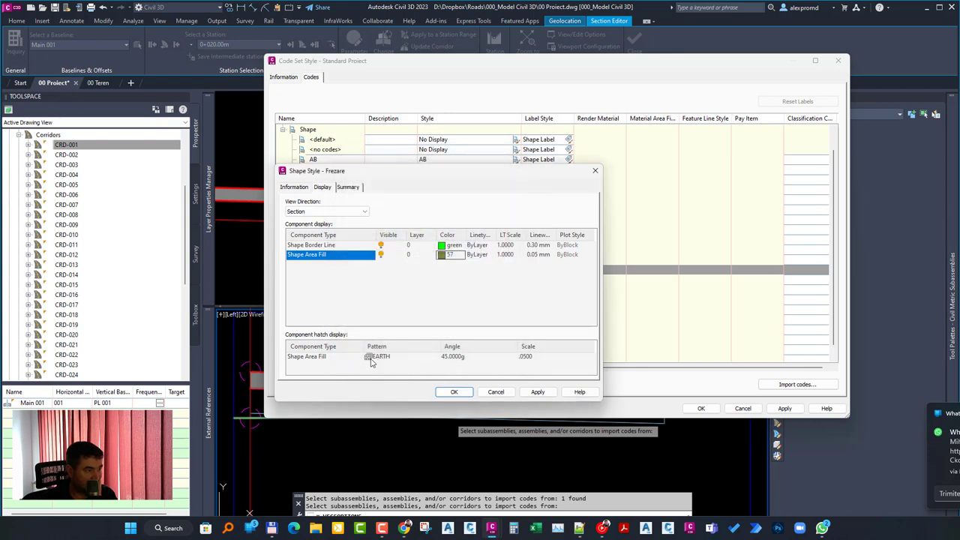
- Give the Frezare area fill the BRASS hatch pattern and save the style
click(371, 359)
click(514, 276)
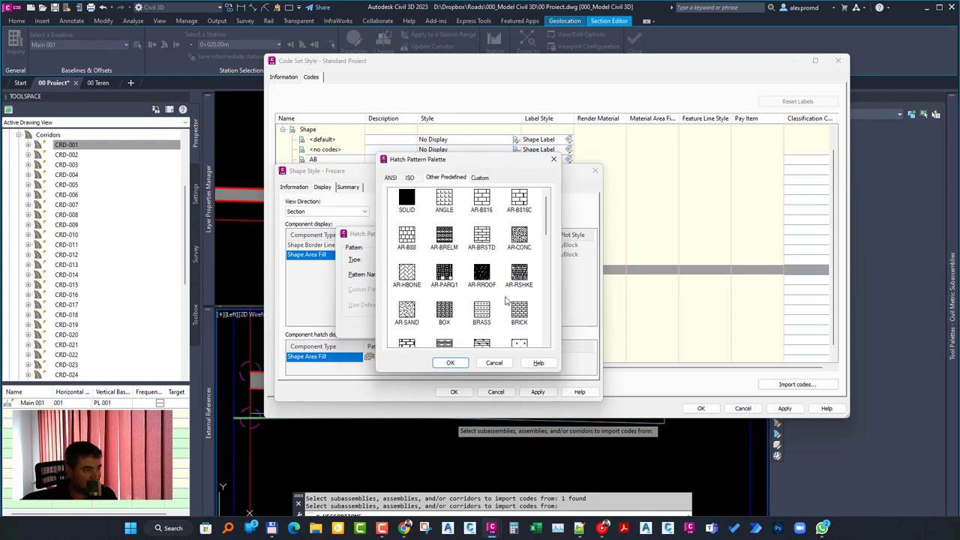
scroll(506, 300, down, 3)
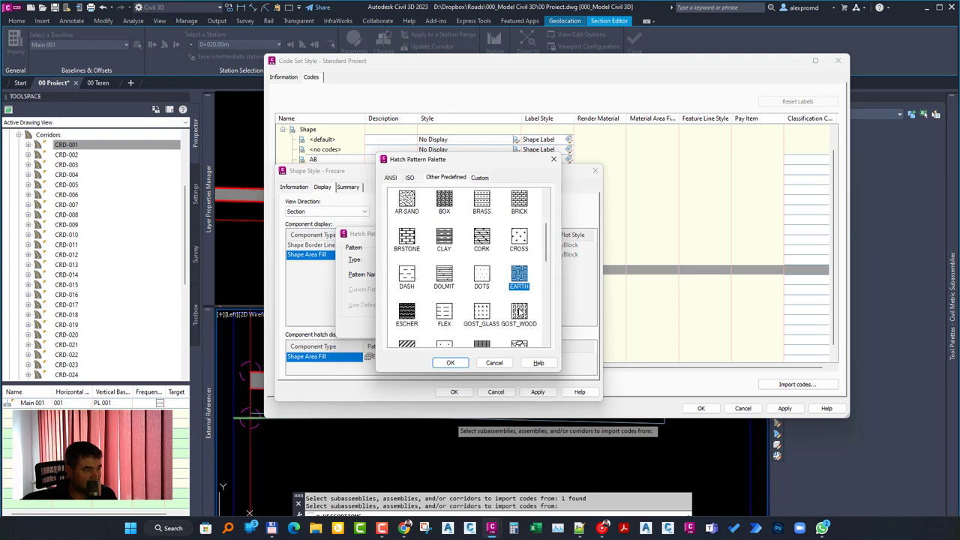
scroll(517, 309, down, 2)
scroll(517, 309, down, 1)
scroll(514, 309, down, 2)
scroll(512, 308, down, 1)
scroll(495, 310, down, 1)
scroll(493, 311, down, 2)
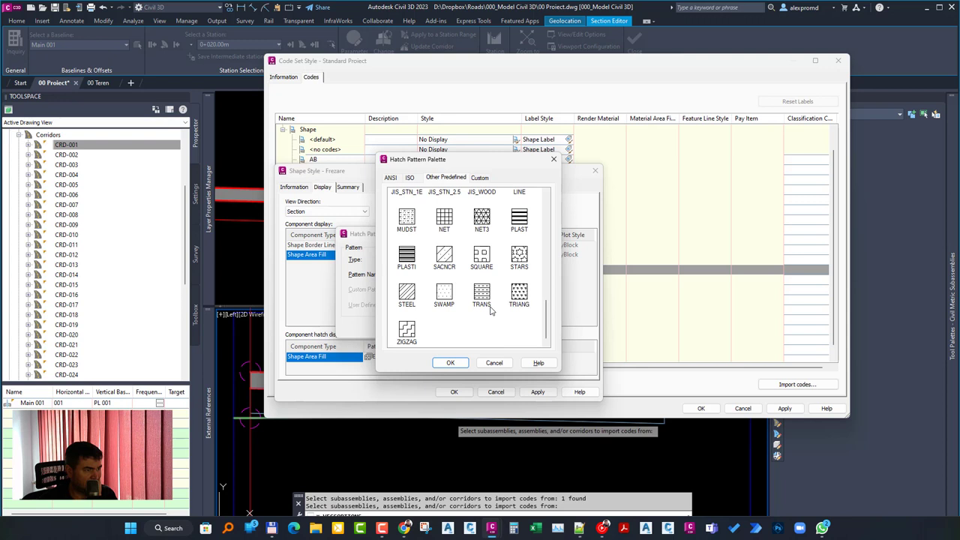
scroll(430, 322, up, 5)
scroll(430, 322, up, 5)
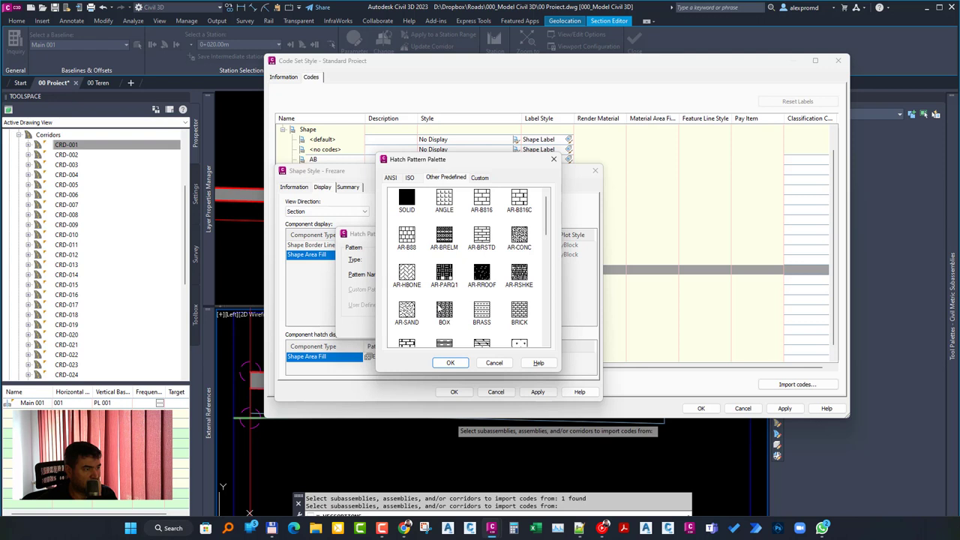
click(482, 316)
click(457, 363)
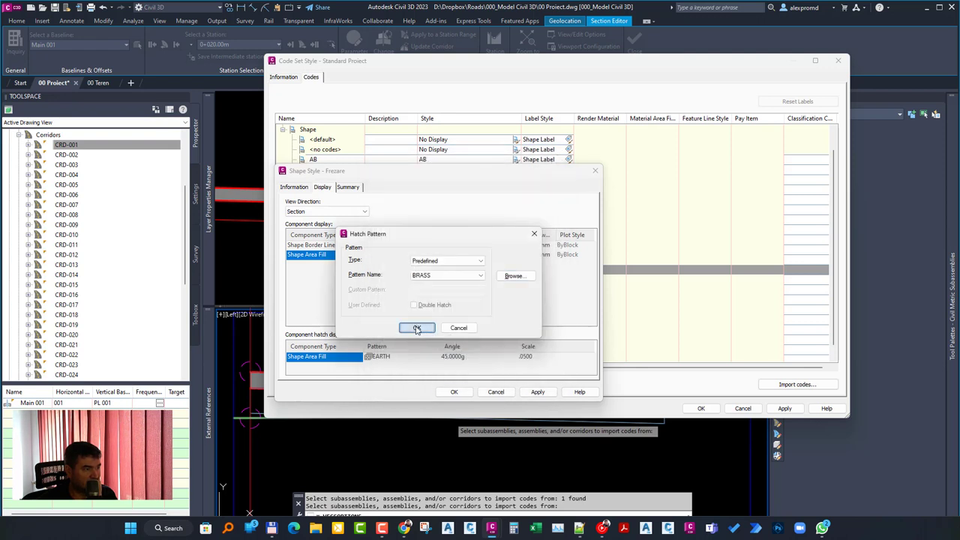
key(Return)
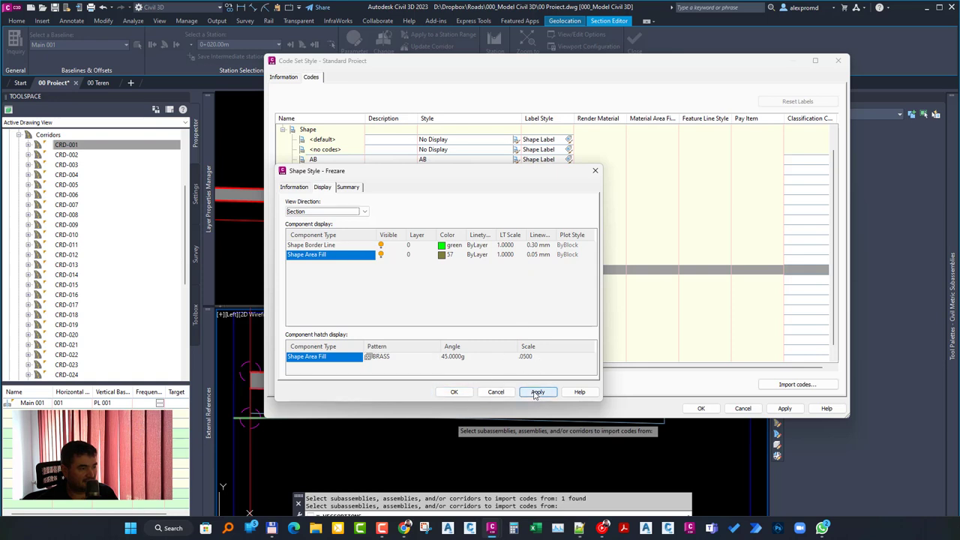
click(454, 392)
- Assign Frezare to the Mill code and pick BAD as the base style for Level
click(429, 279)
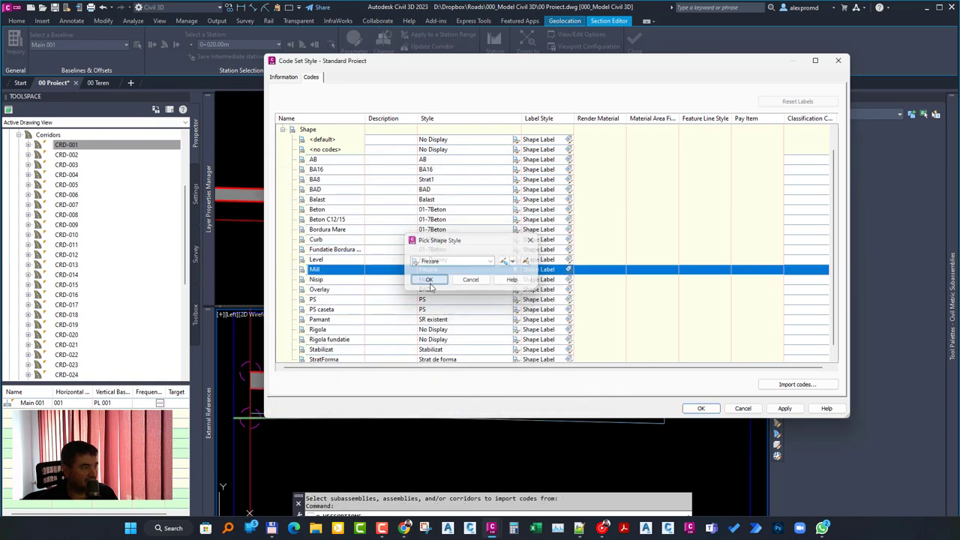
click(332, 261)
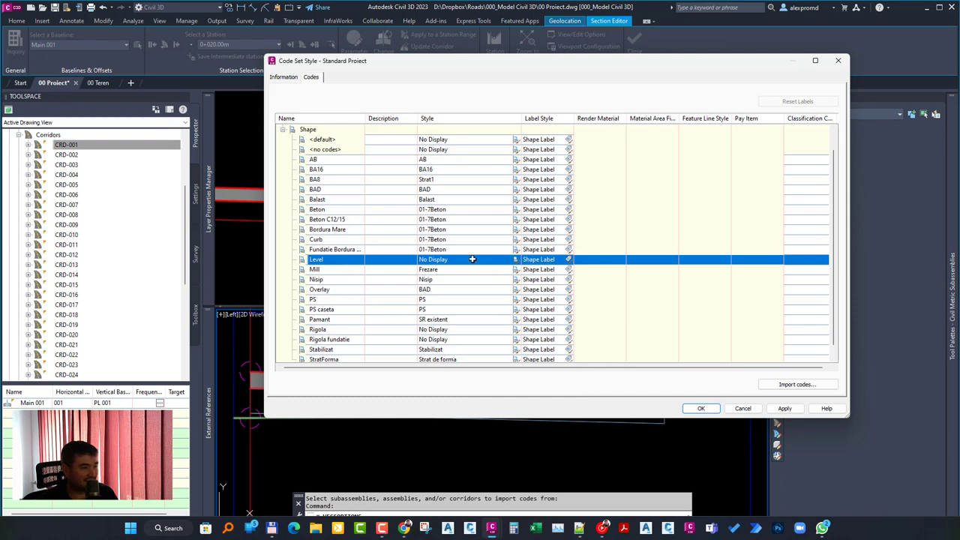
click(515, 259)
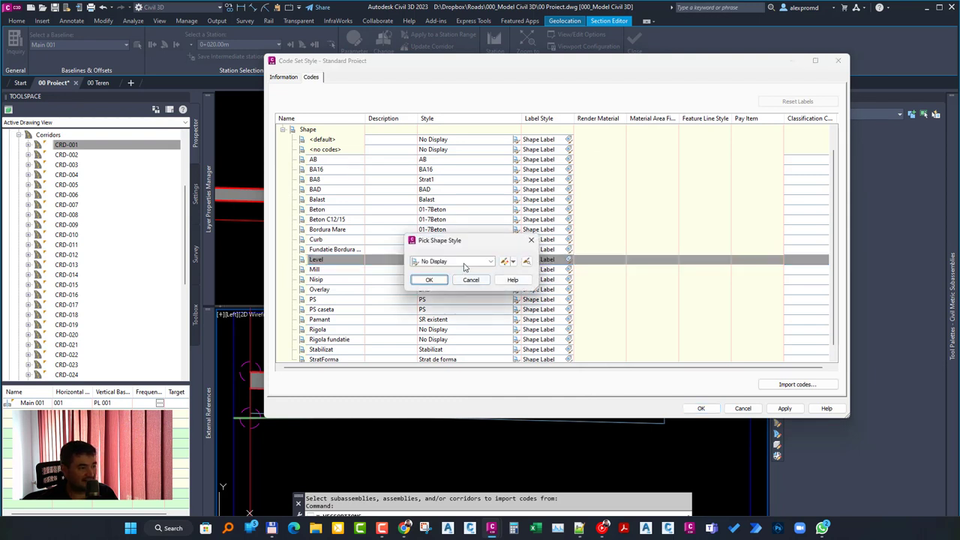
click(505, 262)
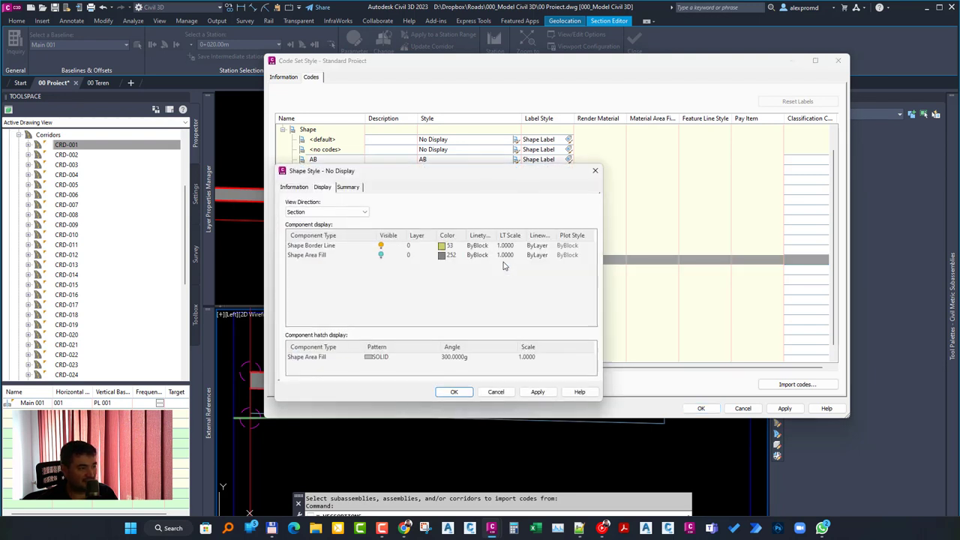
key(Escape)
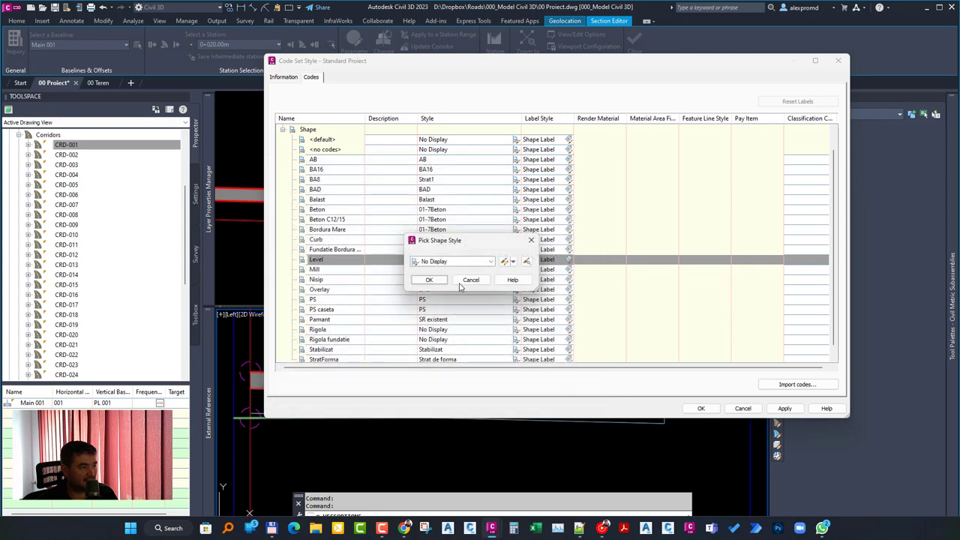
click(450, 262)
click(438, 287)
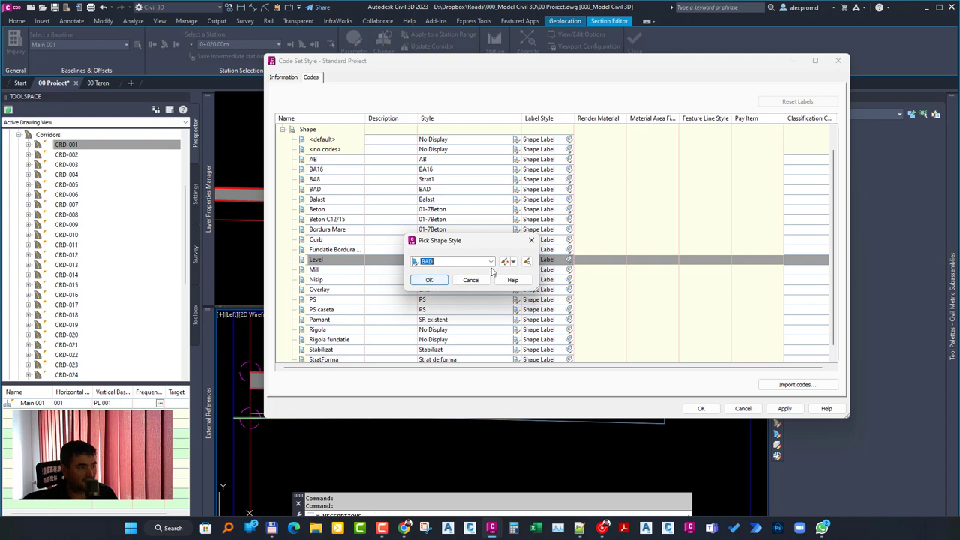
- Copy the BAD shape style and name the copy BAD Egalizare
click(515, 263)
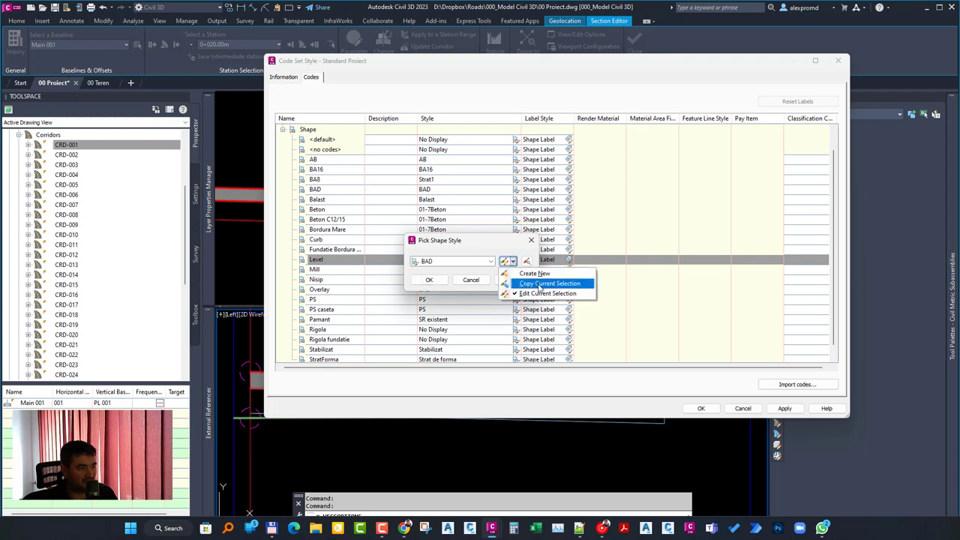
click(541, 280)
click(294, 187)
double_click(302, 211)
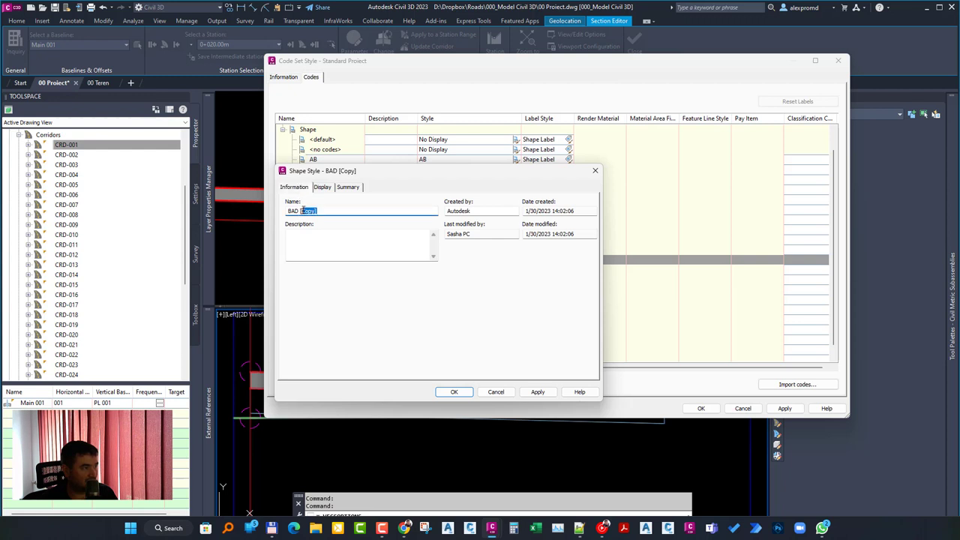
text(E)
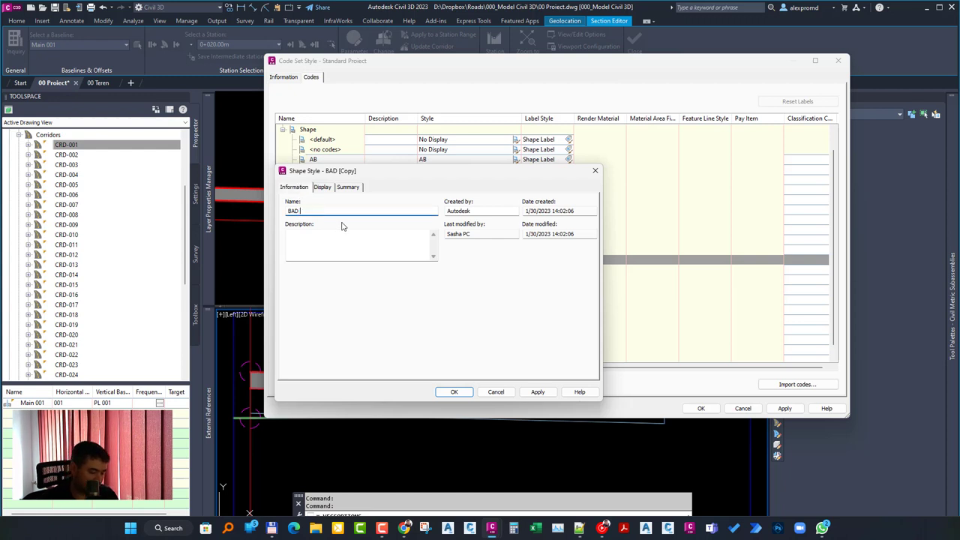
text(galizare)
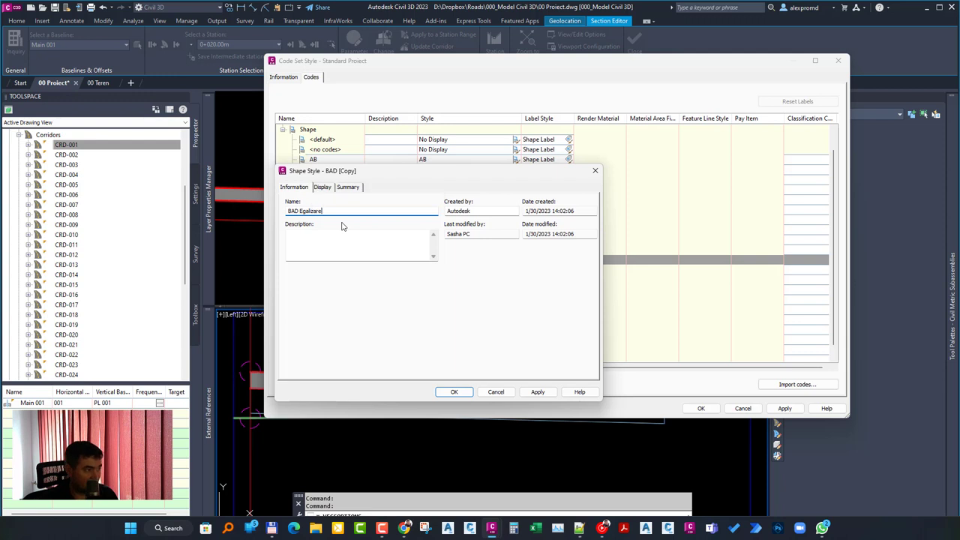
- Fill BAD Egalizare with colour 155, assign it to Level, and save the code set
click(324, 187)
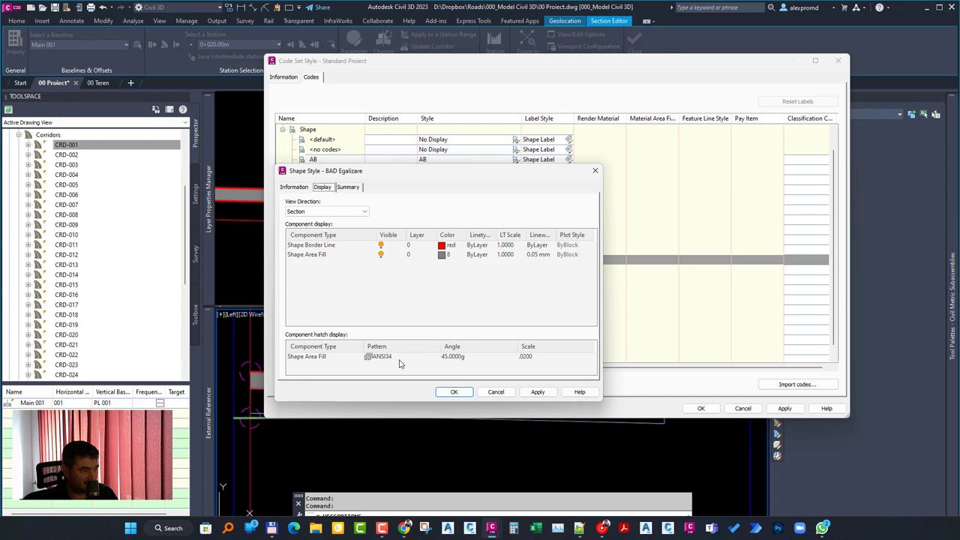
click(443, 256)
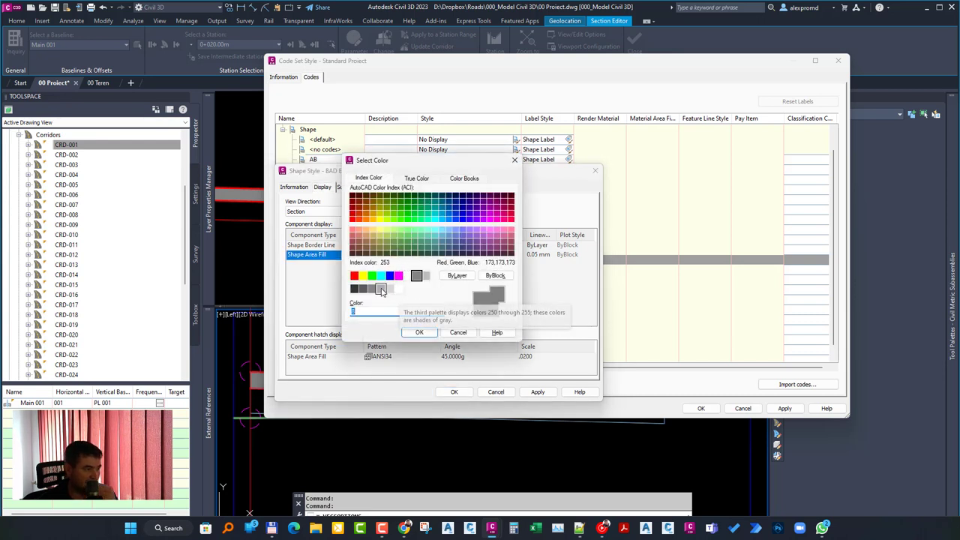
click(448, 240)
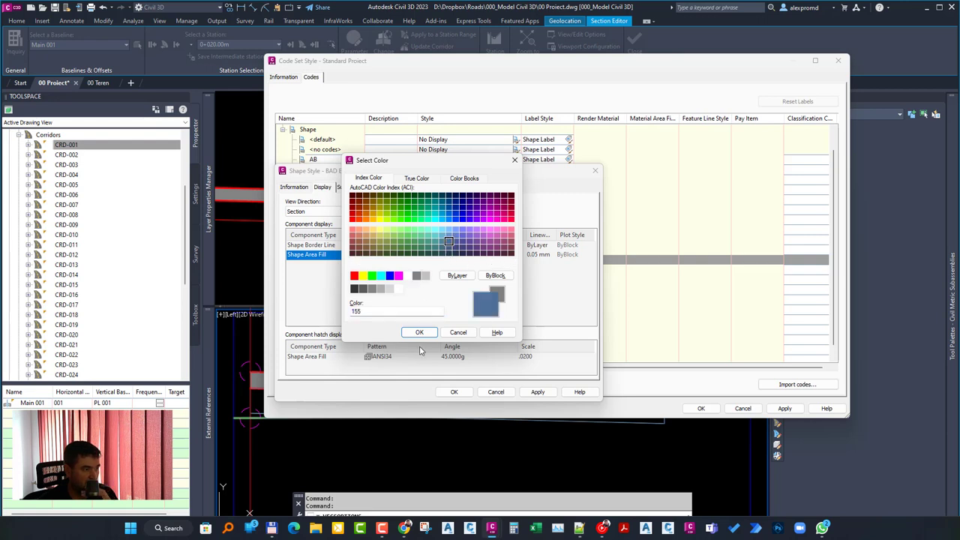
click(420, 333)
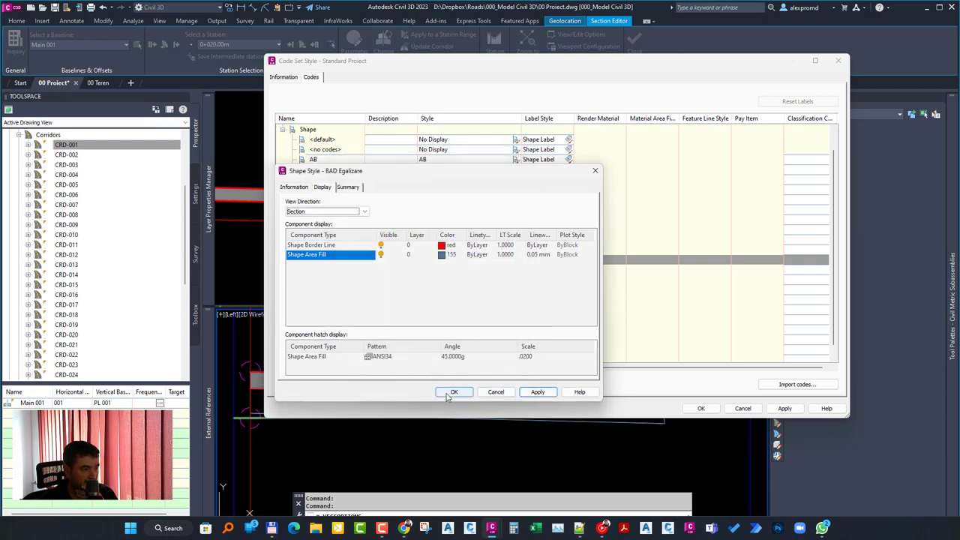
click(454, 391)
click(428, 280)
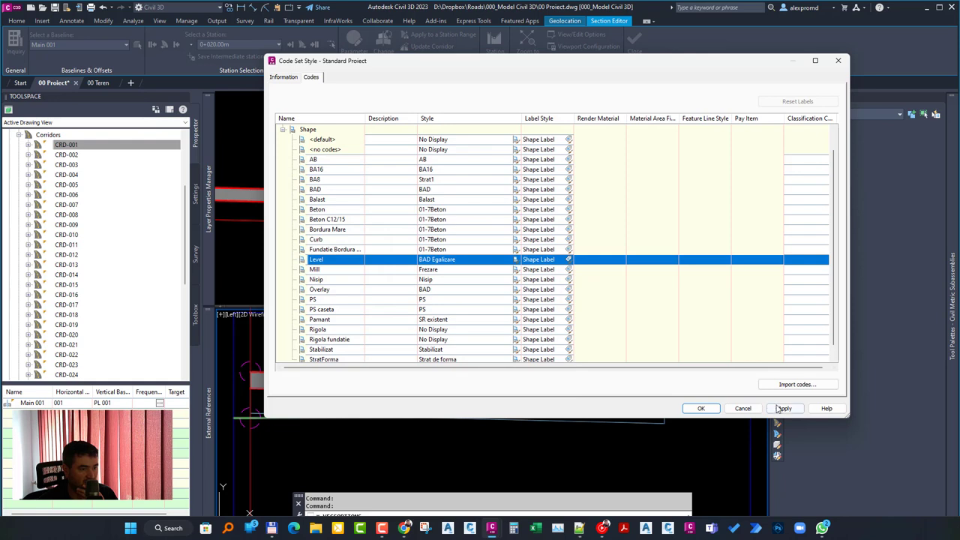
click(700, 409)
- Close the corridor section options and select the BA16 subassembly in the top-left plan view
click(441, 282)
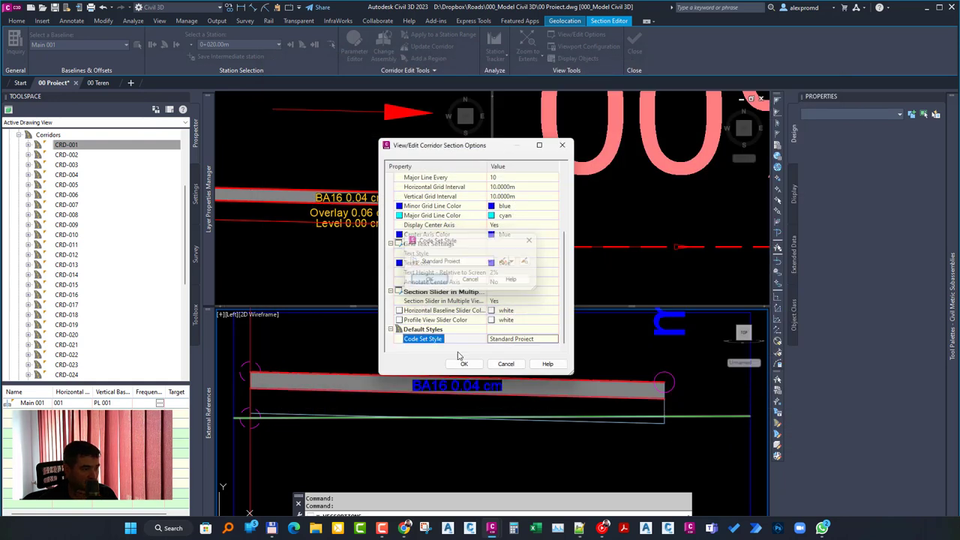
click(463, 363)
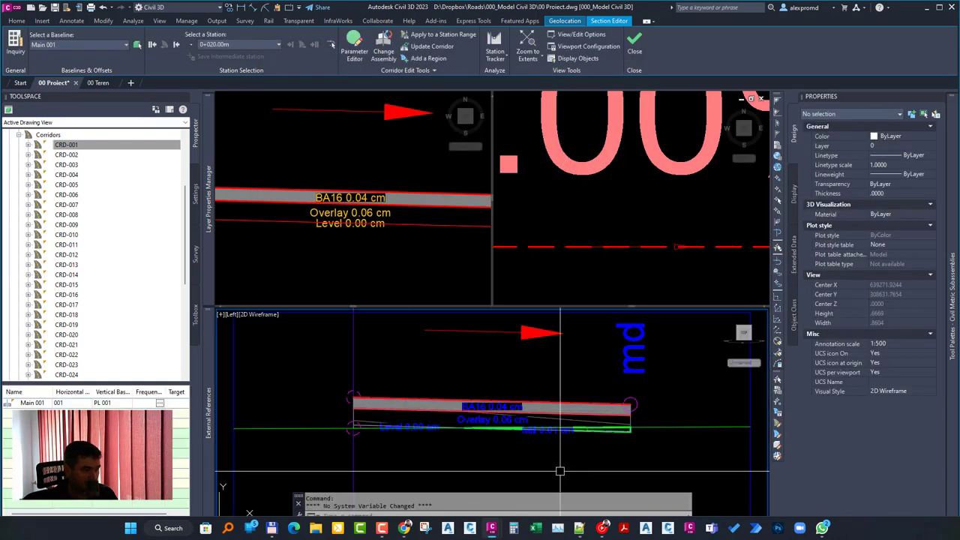
scroll(437, 451, up, 2)
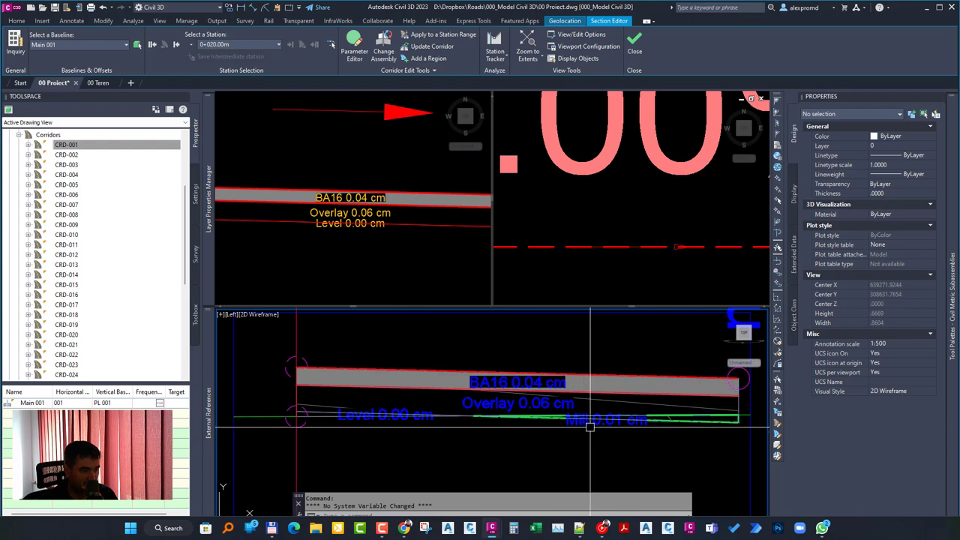
click(393, 225)
click(393, 191)
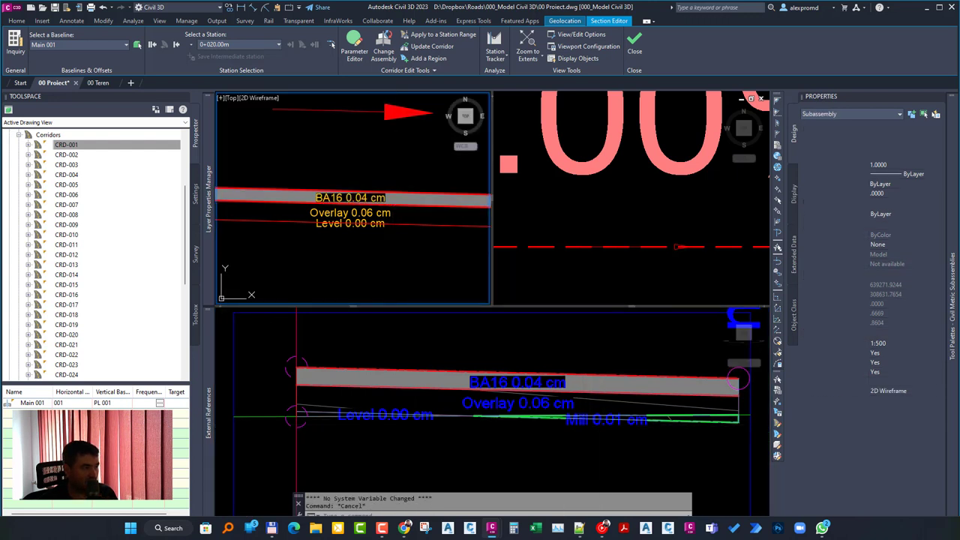
- Set BA16's default cross slope and the overlay's ideal cross slope to -10.00%
click(904, 411)
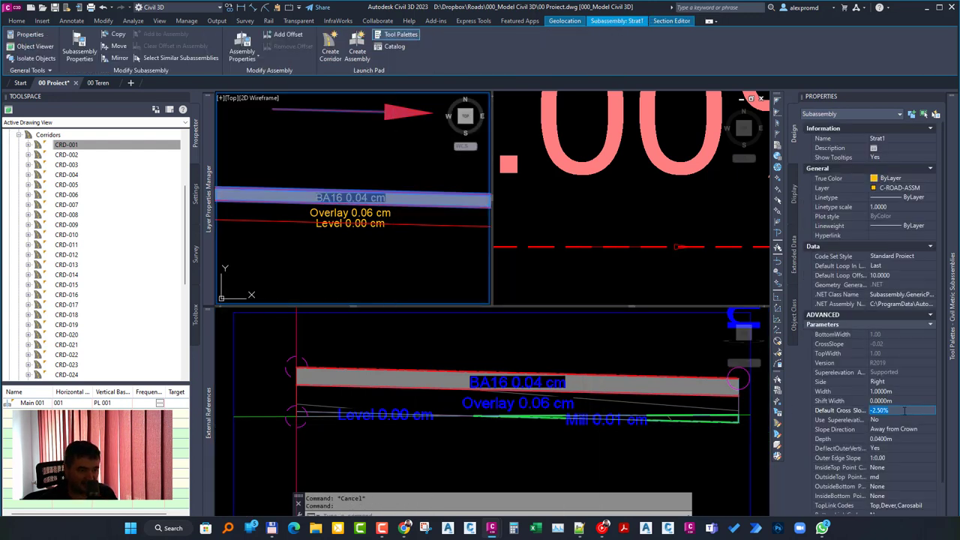
text(-10)
key(Return)
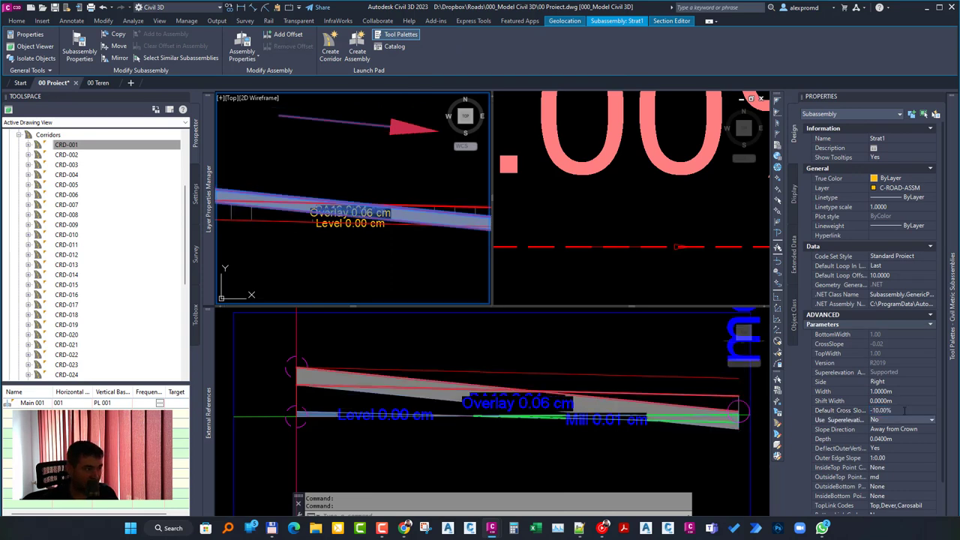
key(Escape)
click(360, 214)
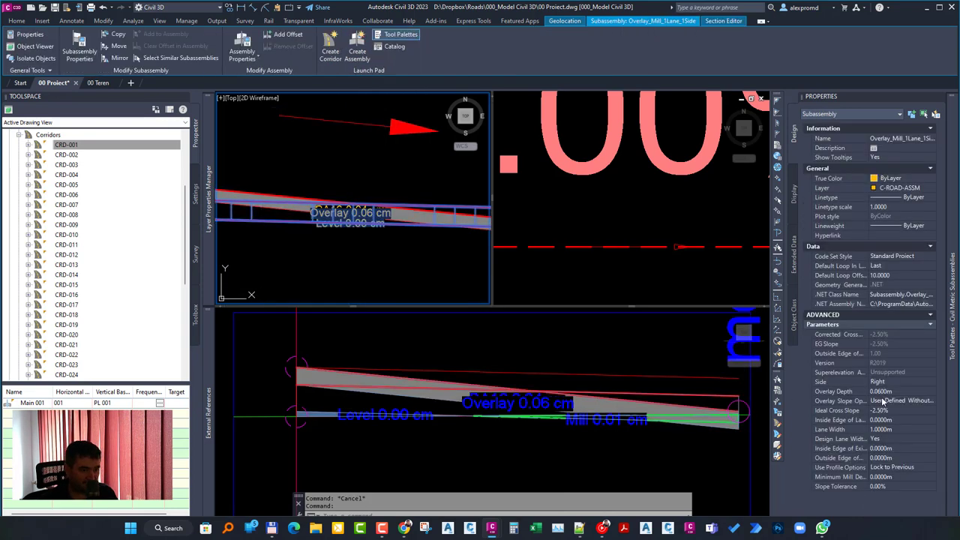
click(890, 410)
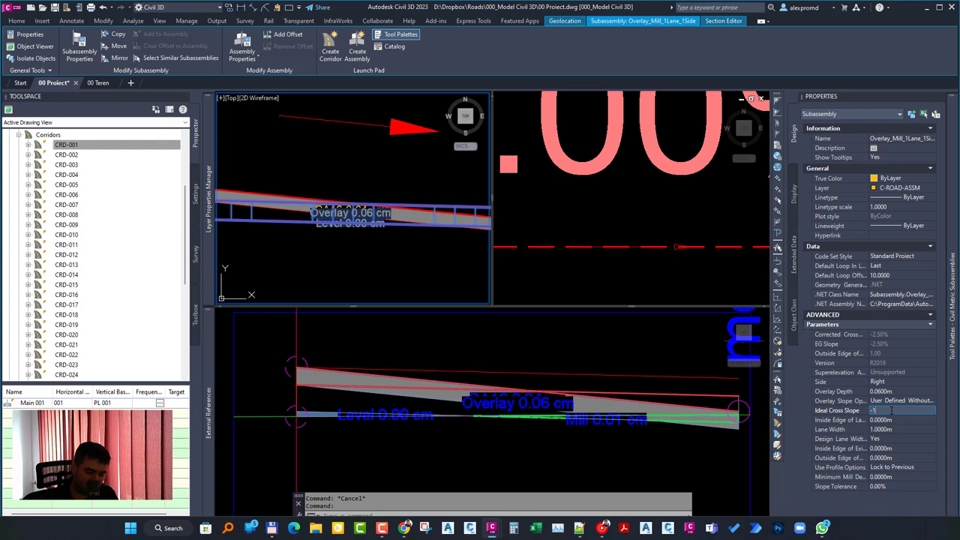
text(0)
key(Tab)
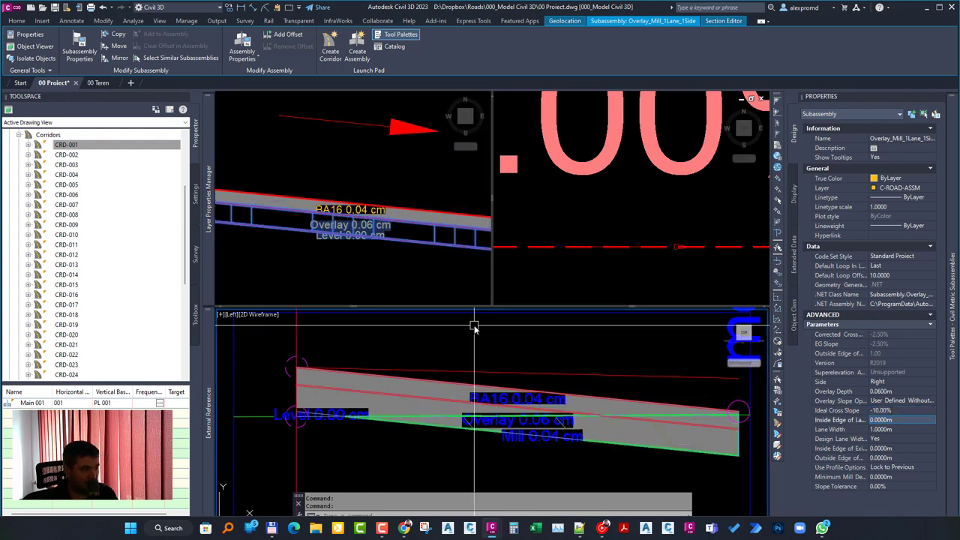
key(Escape)
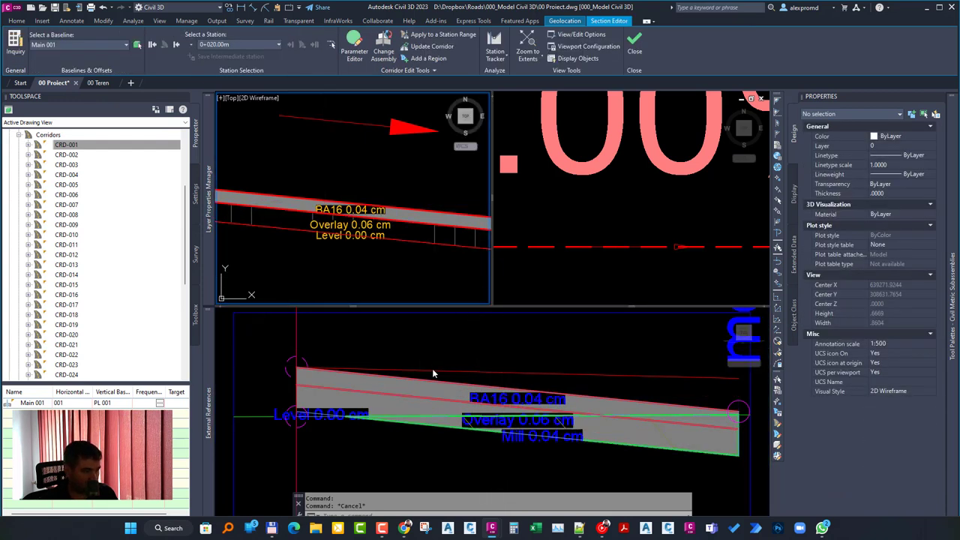
- Rebuild corridor CRD-001 and drag the design profile grip slightly upward
right_click(78, 144)
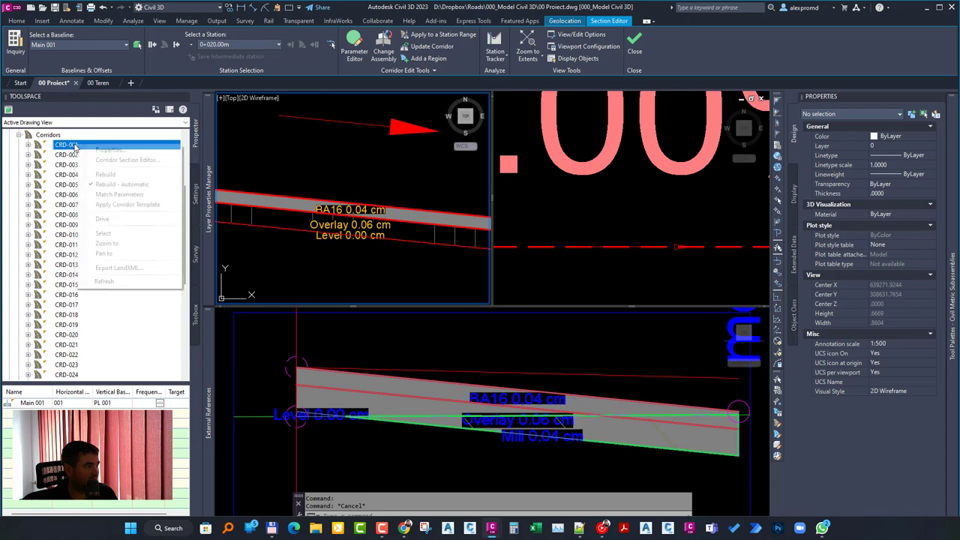
click(135, 173)
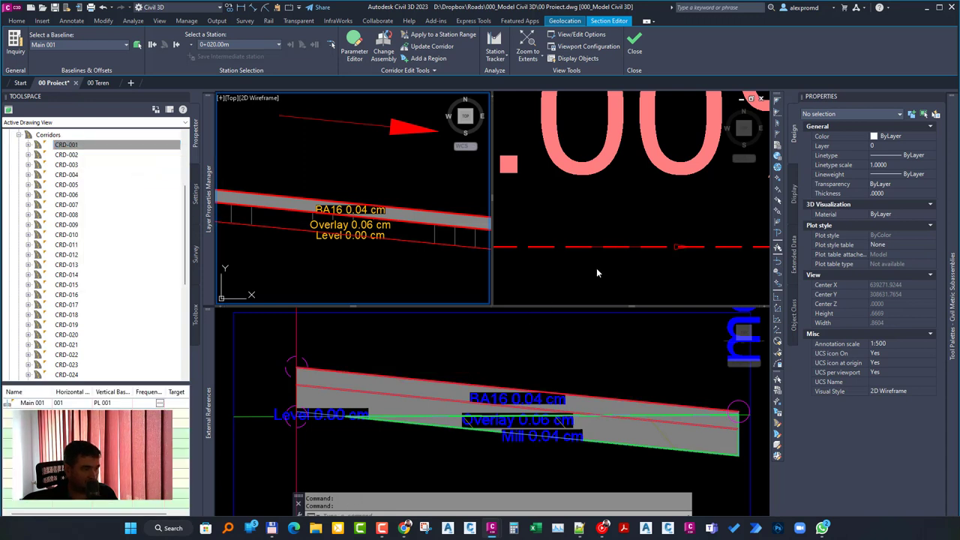
click(596, 268)
scroll(596, 268, down, 2)
click(602, 255)
click(619, 255)
click(619, 233)
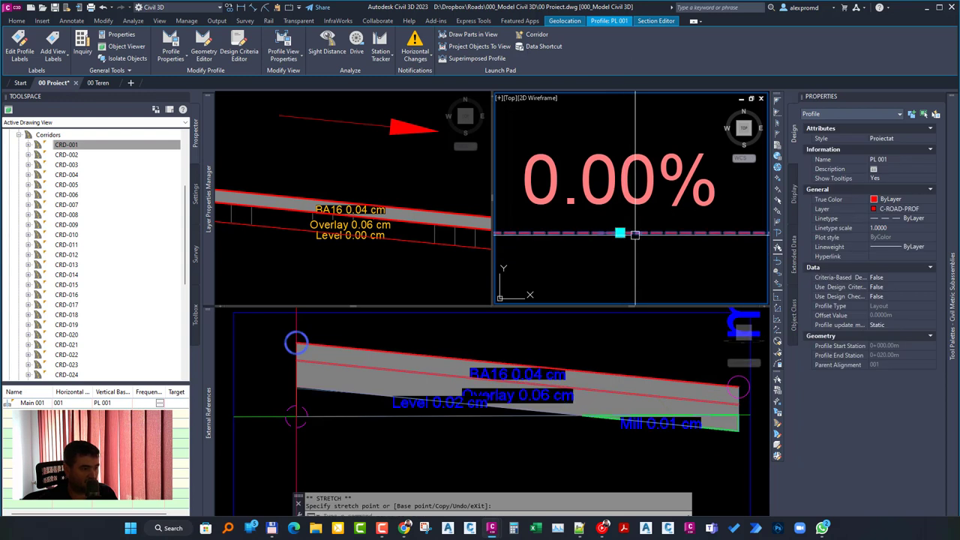
- Cancel the profile stretch, zoom around the section, and open View/Edit Corridor Section Options
click(690, 435)
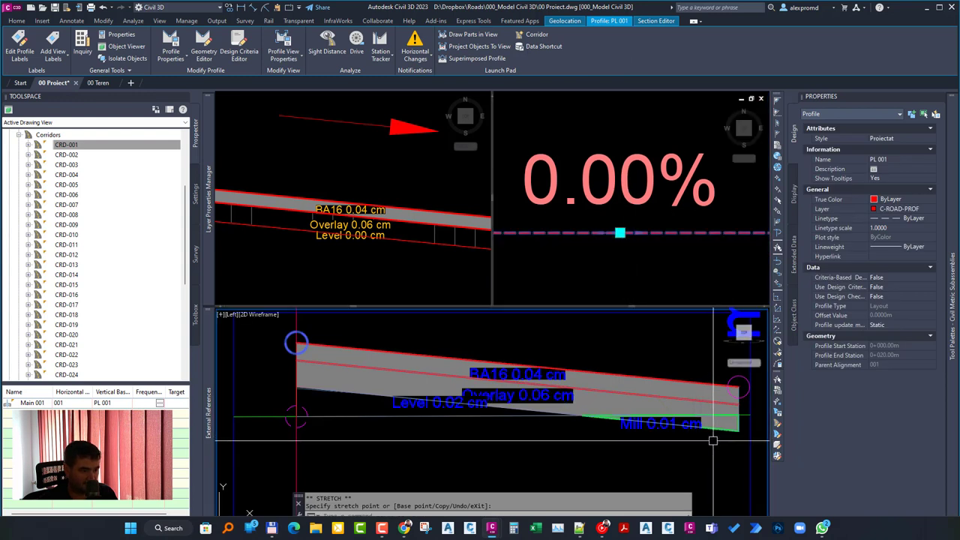
key(Escape)
scroll(574, 405, up, 2)
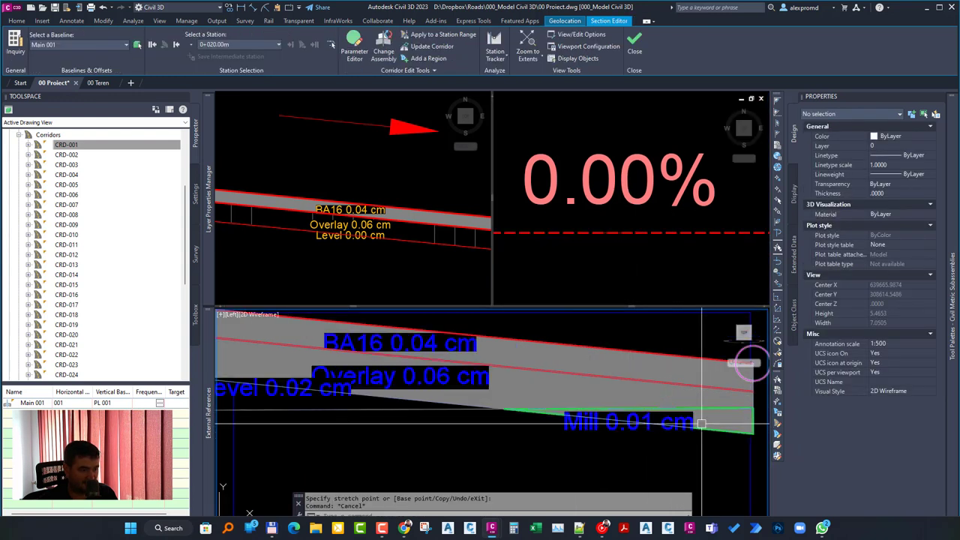
scroll(490, 392, down, 2)
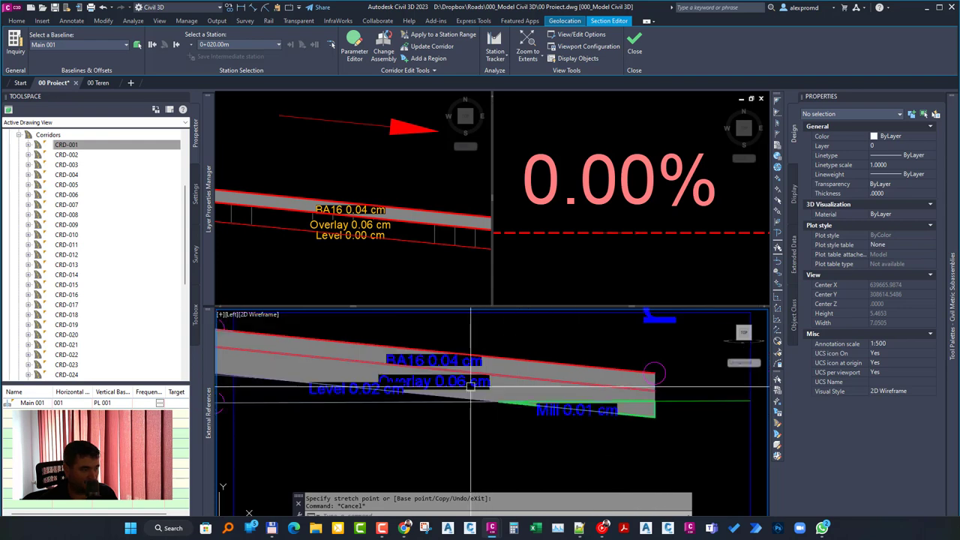
scroll(517, 389, up, 5)
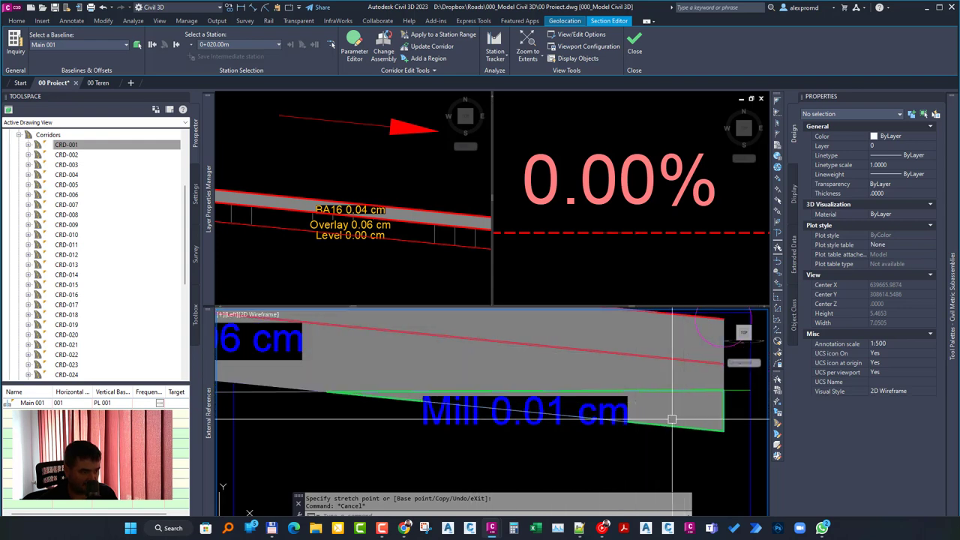
scroll(518, 390, down, 5)
scroll(518, 390, up, 2)
scroll(514, 388, down, 4)
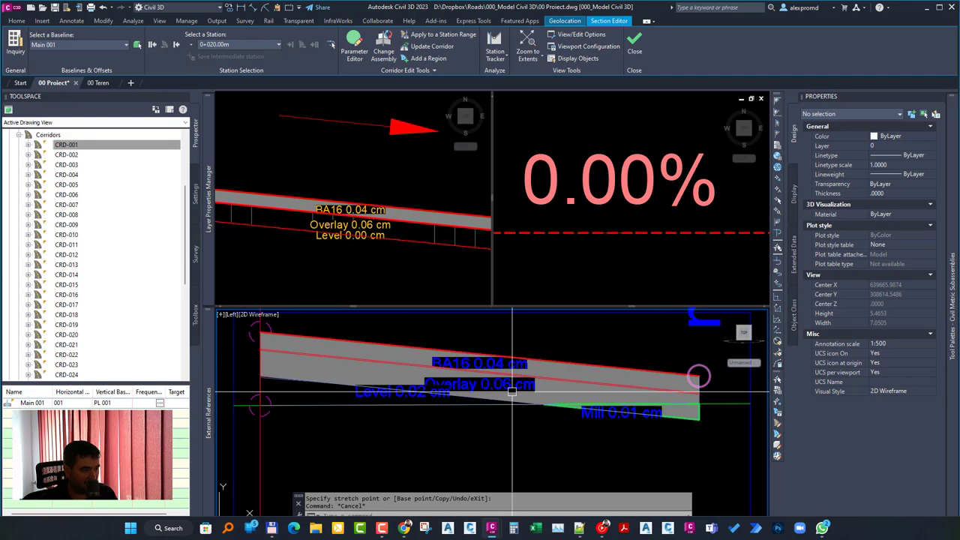
scroll(501, 385, up, 2)
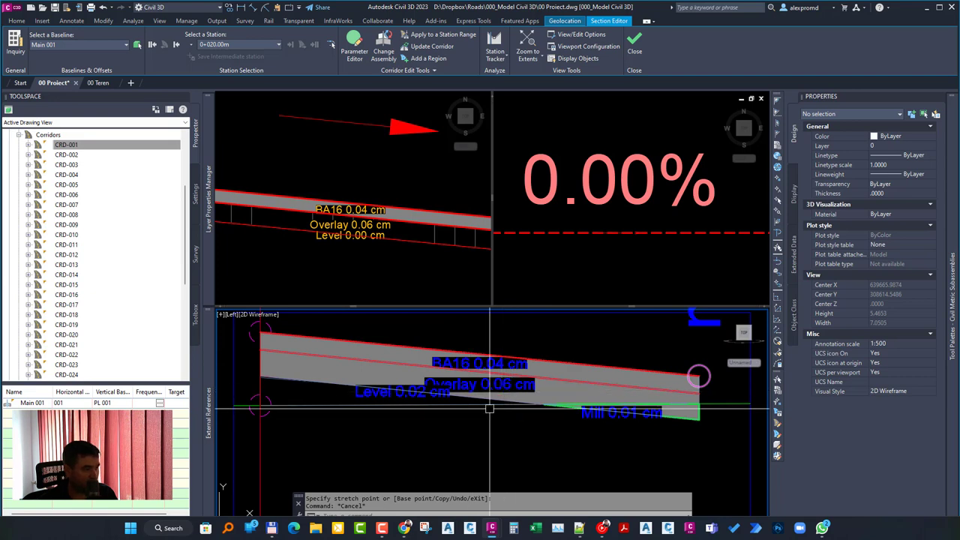
click(356, 393)
key(Escape)
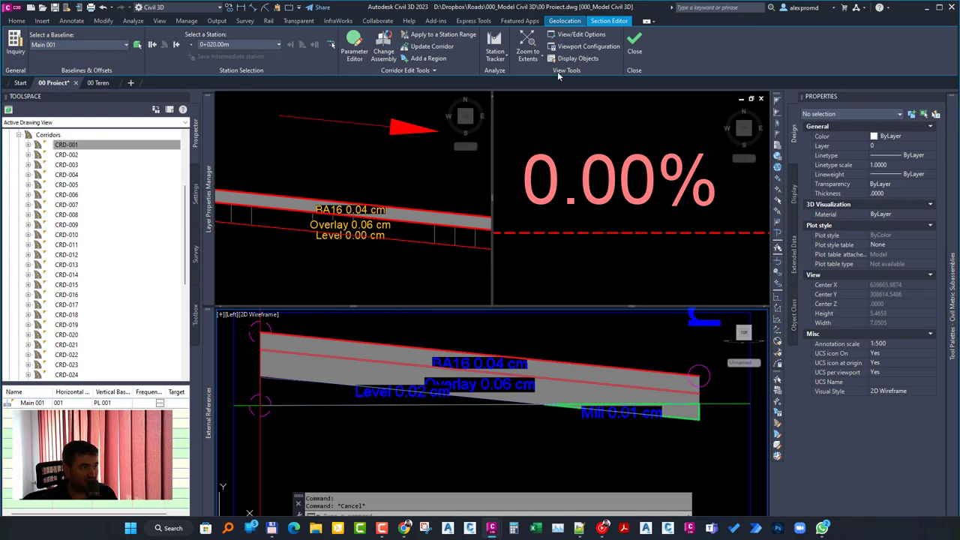
click(581, 35)
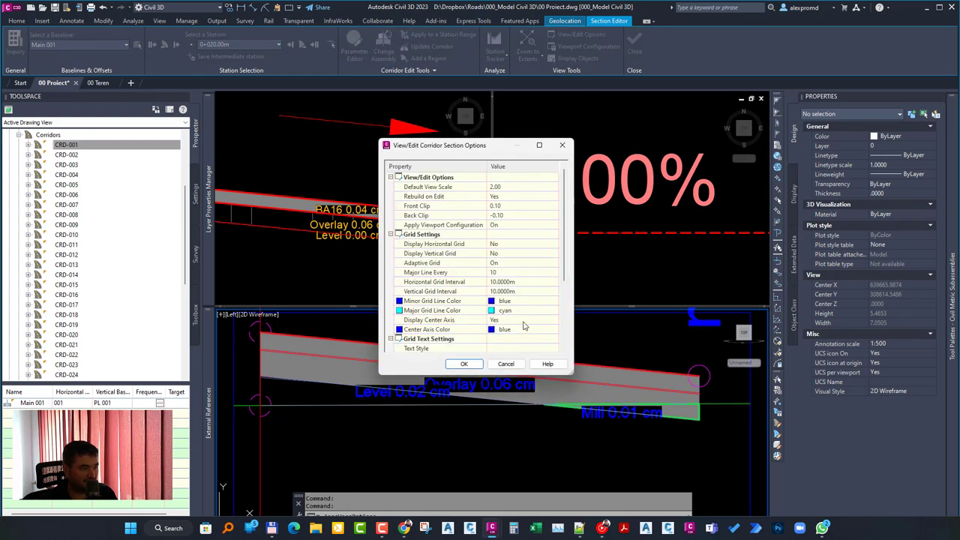
- Open the Standard Project code set's Shape codes and edit the Overlay code's BAD style
scroll(533, 309, down, 5)
click(518, 342)
click(554, 339)
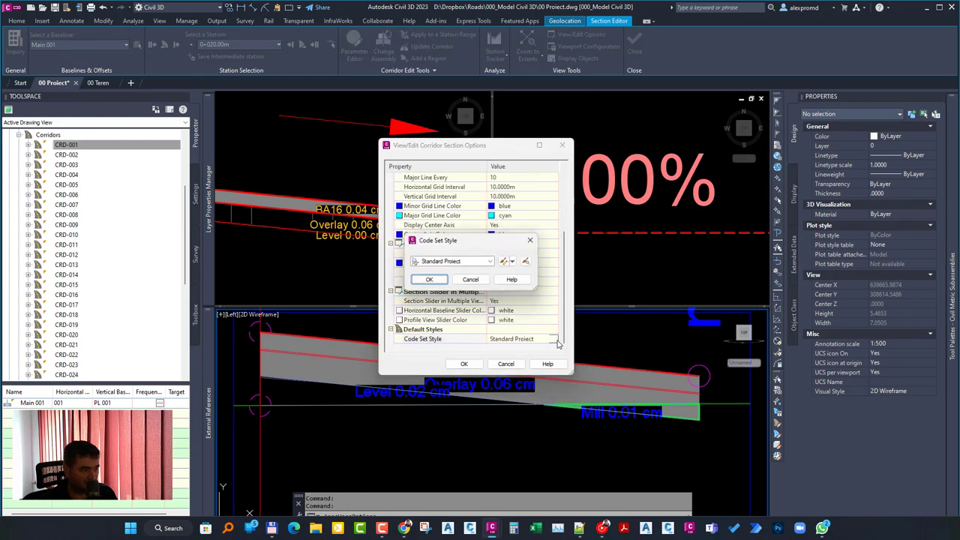
click(509, 261)
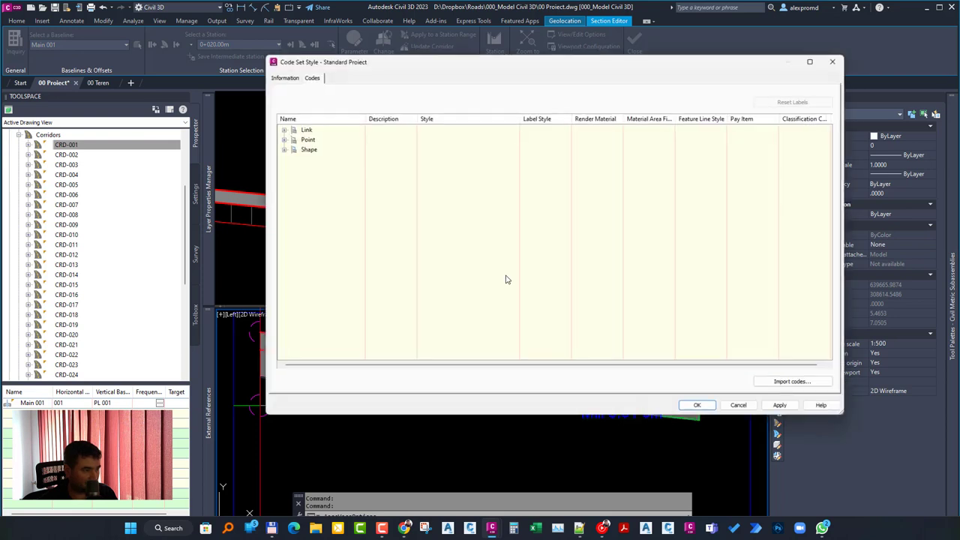
double_click(308, 149)
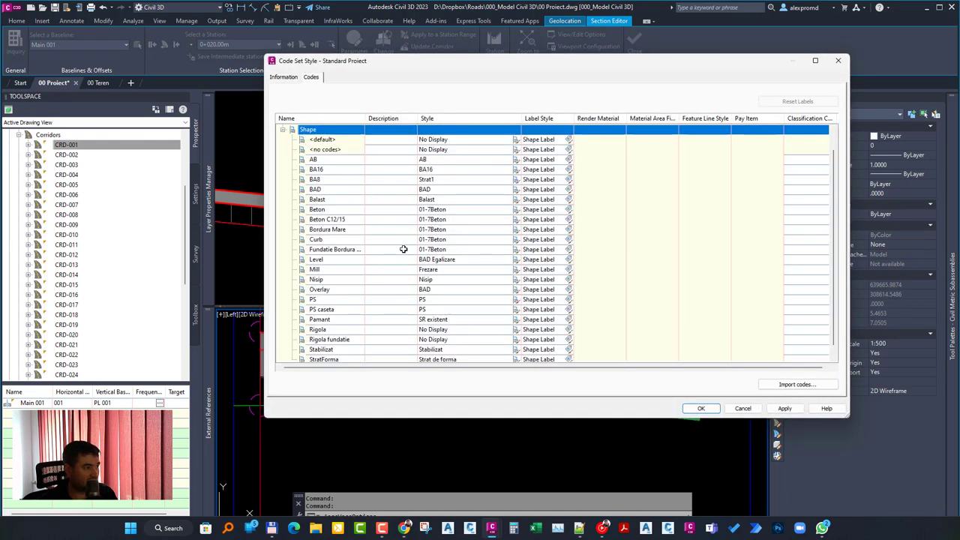
drag(459, 61, 552, 48)
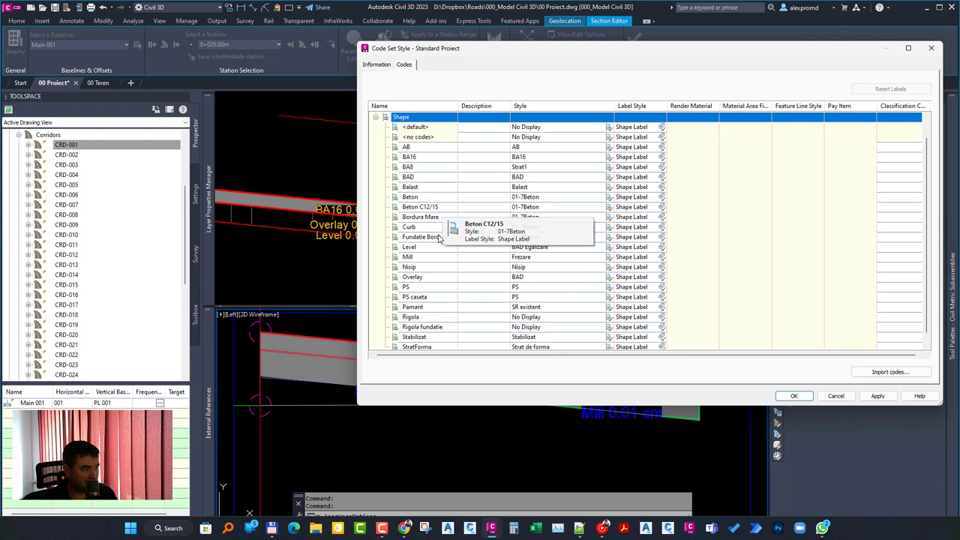
click(460, 277)
click(608, 276)
click(507, 265)
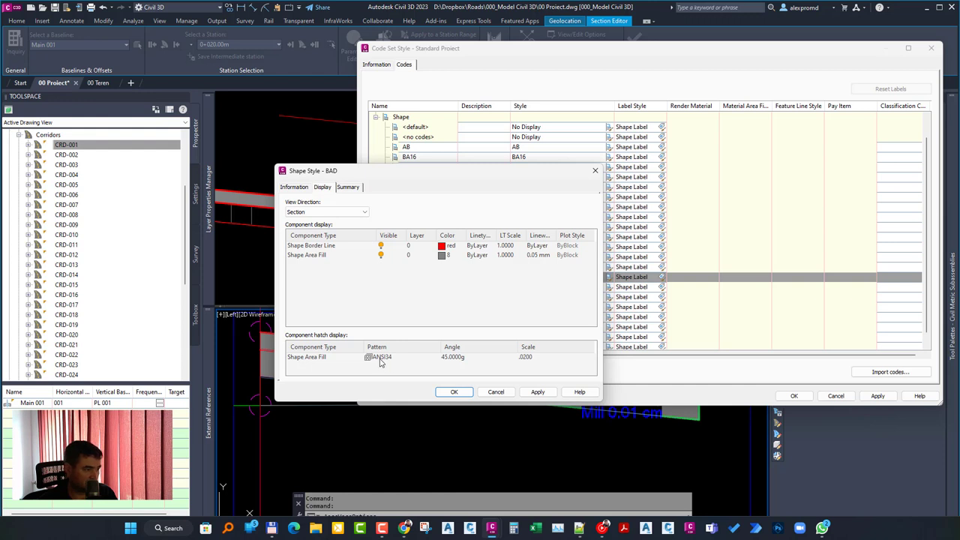
- Switch the BAD style's area fill hatch to ANSI37, set its scale to .0020, and save
double_click(381, 359)
click(513, 277)
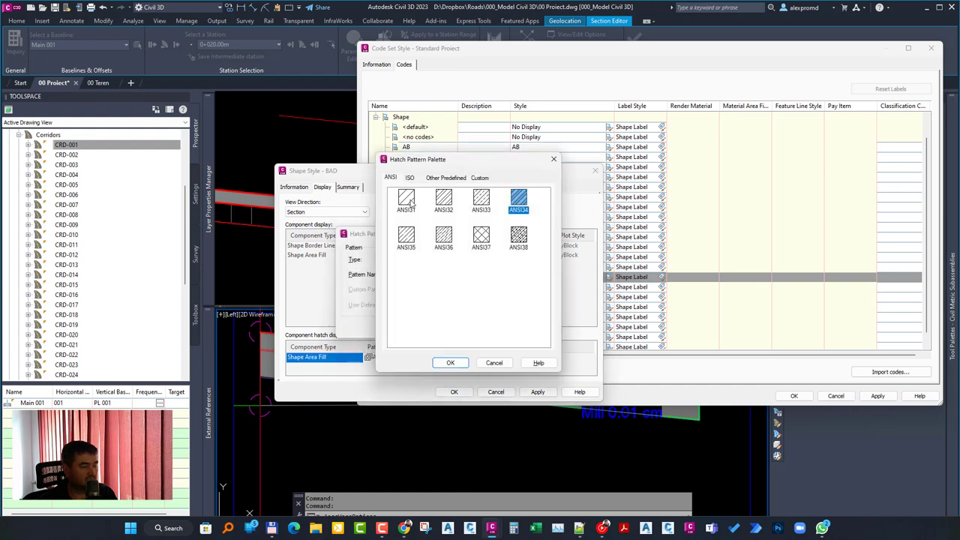
click(489, 241)
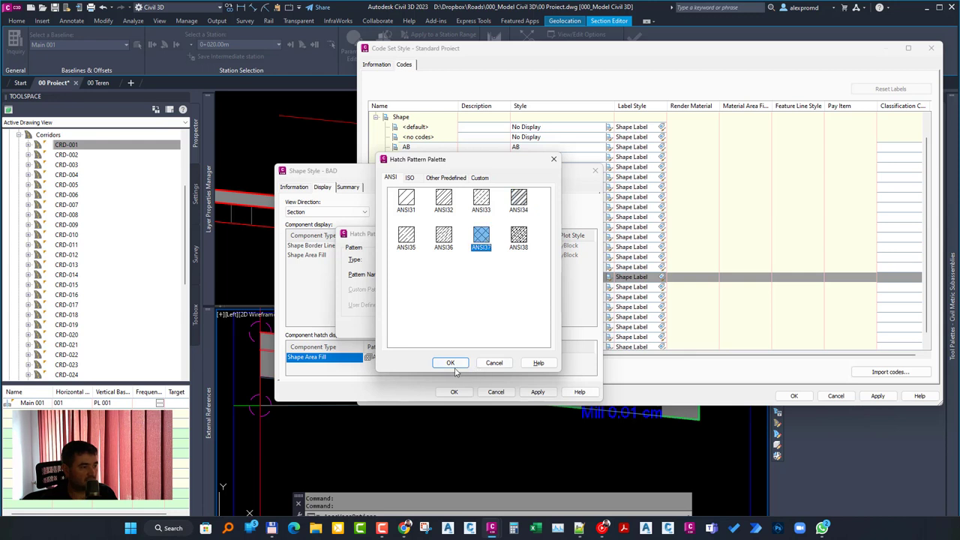
click(450, 362)
click(420, 325)
click(542, 357)
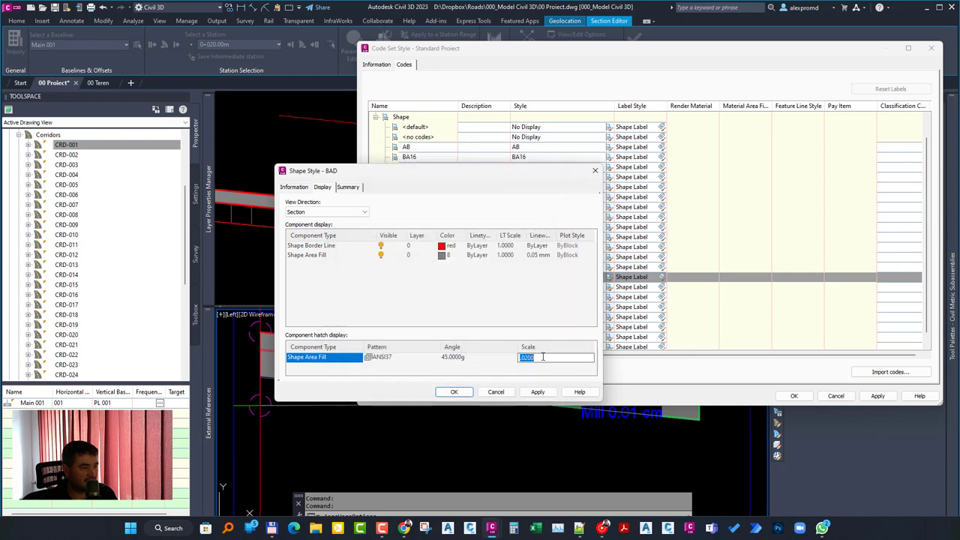
text(0)
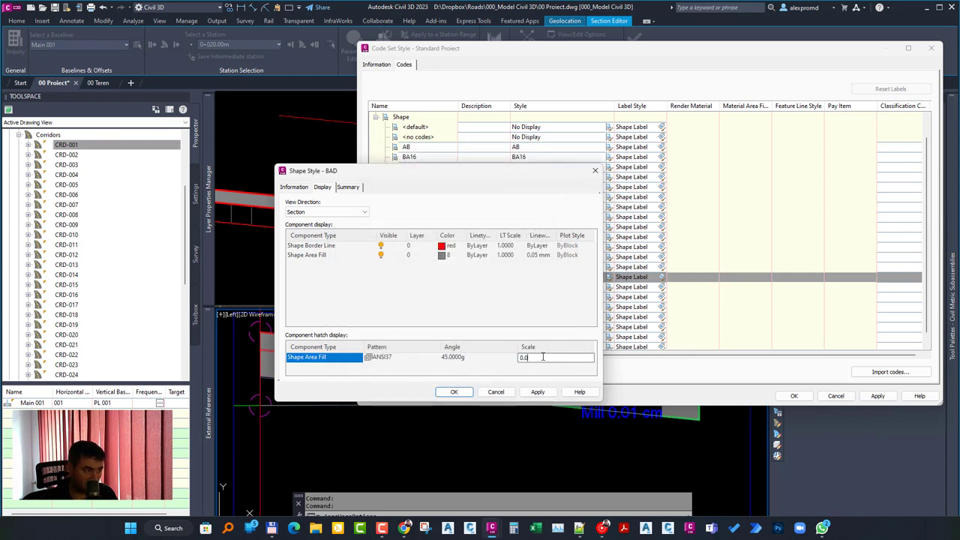
text(020)
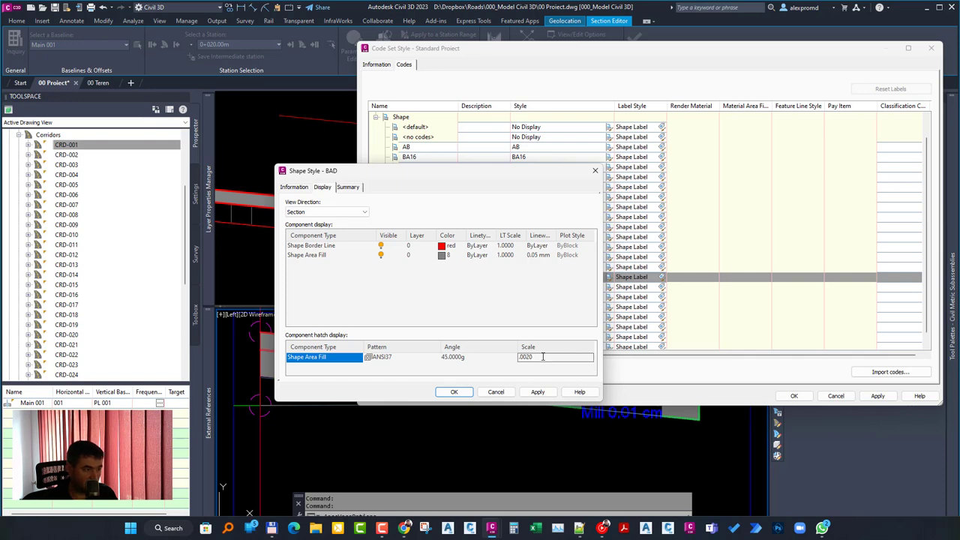
click(537, 391)
click(454, 395)
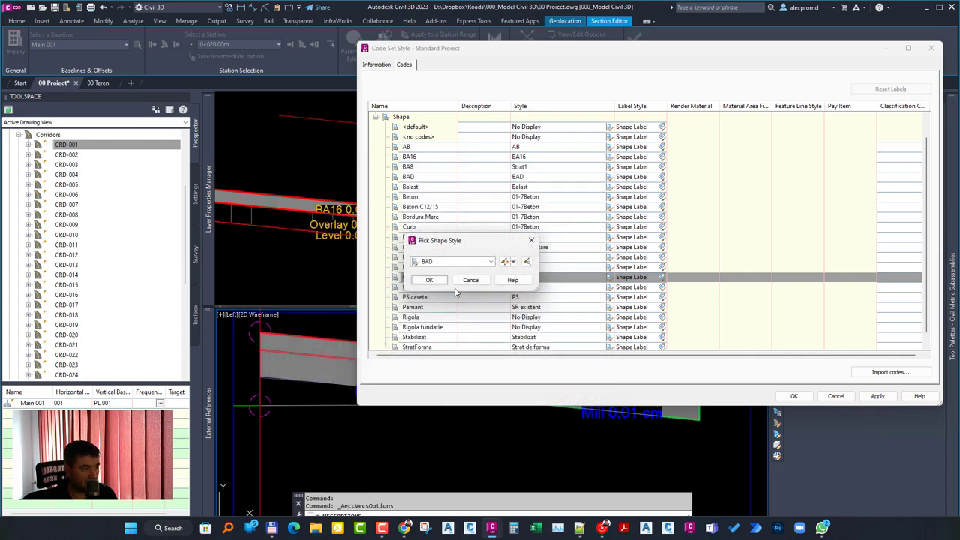
- Assign the BAD Egalizare shape style to the Overlay code
click(429, 281)
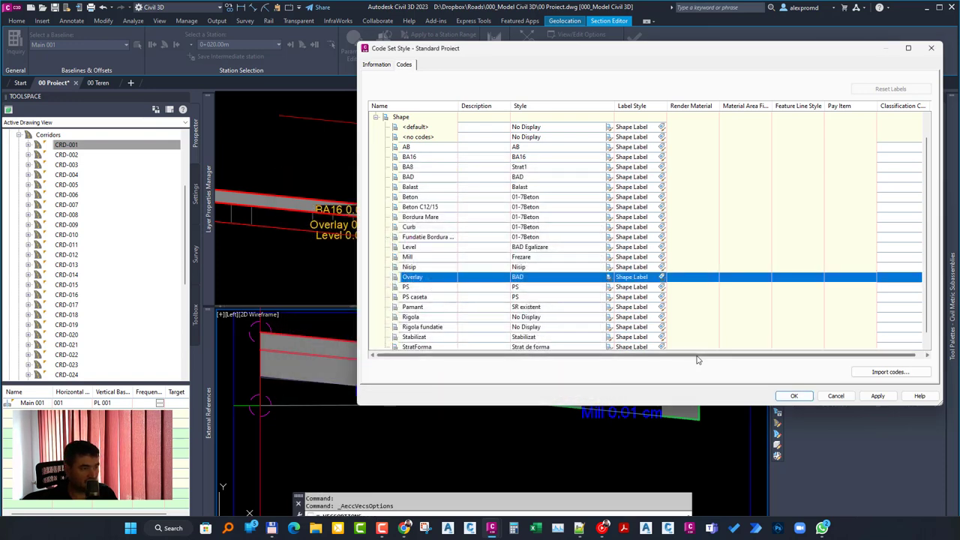
click(605, 277)
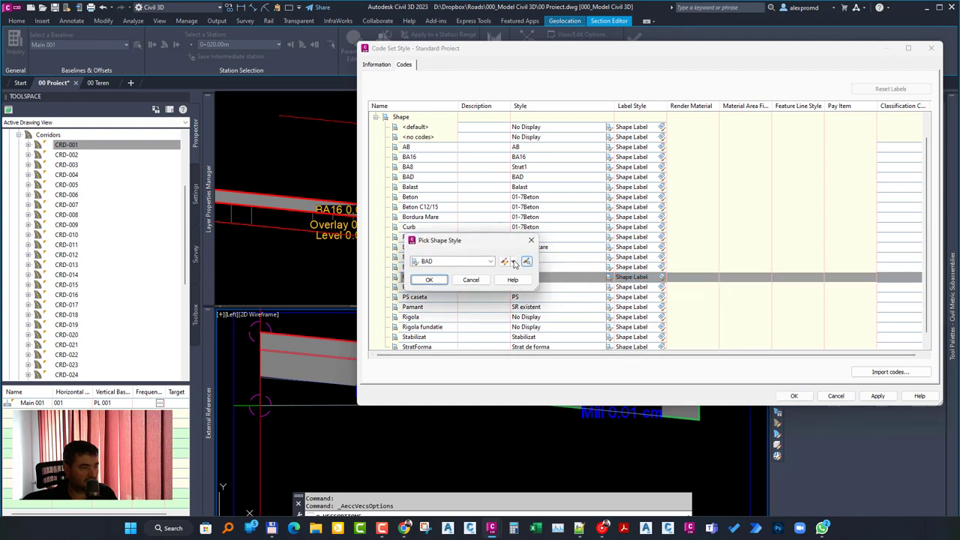
click(462, 262)
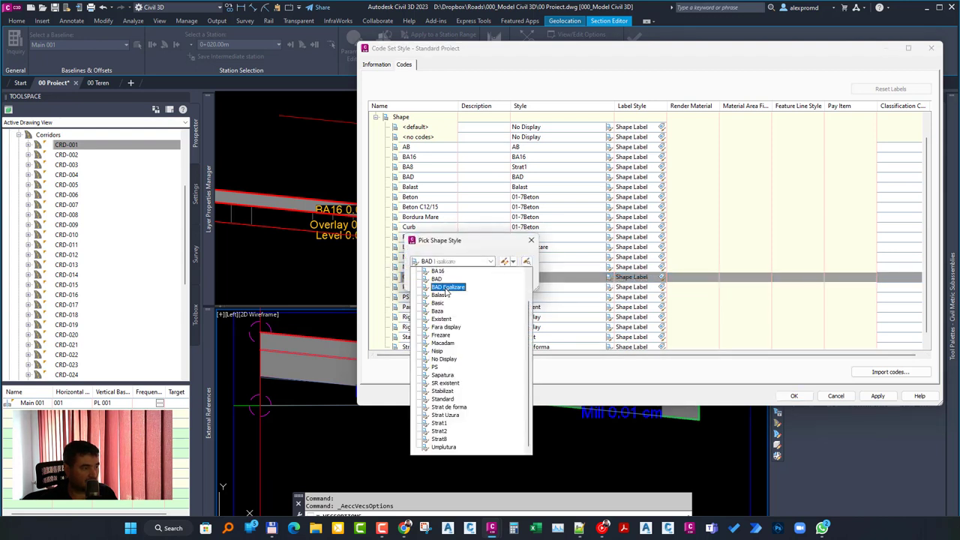
click(447, 286)
click(429, 281)
- Edit BAD Egalizare to fill with the ANSI37 hatch pattern at scale 0.0020
click(609, 277)
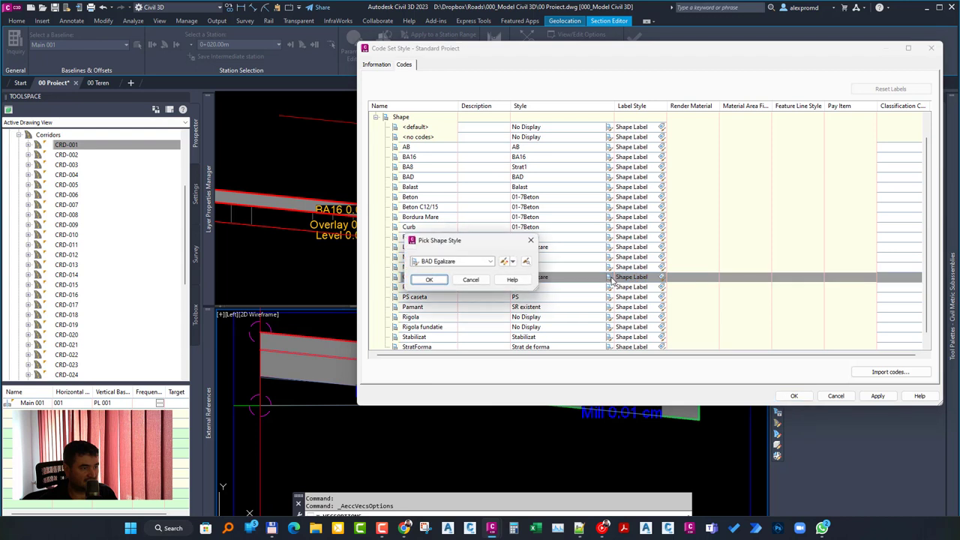
click(504, 262)
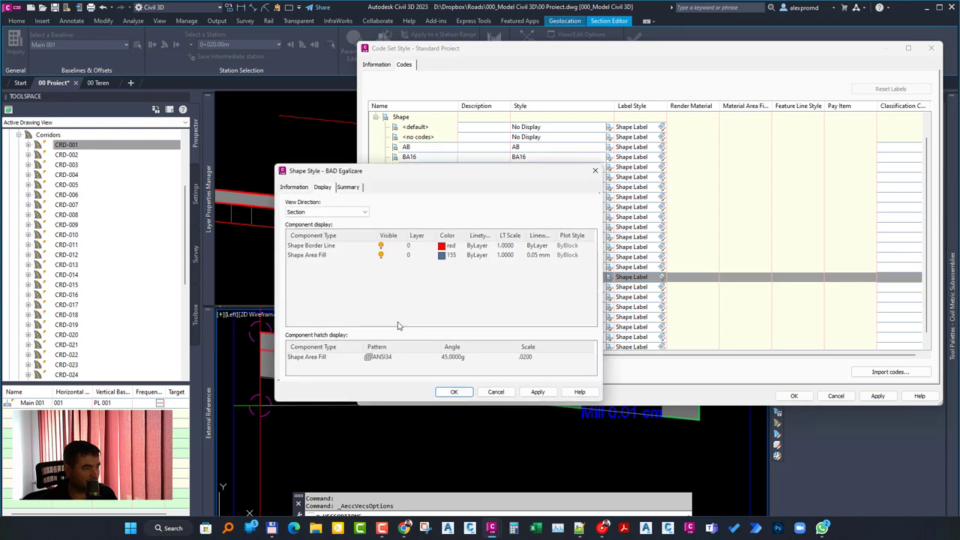
double_click(386, 359)
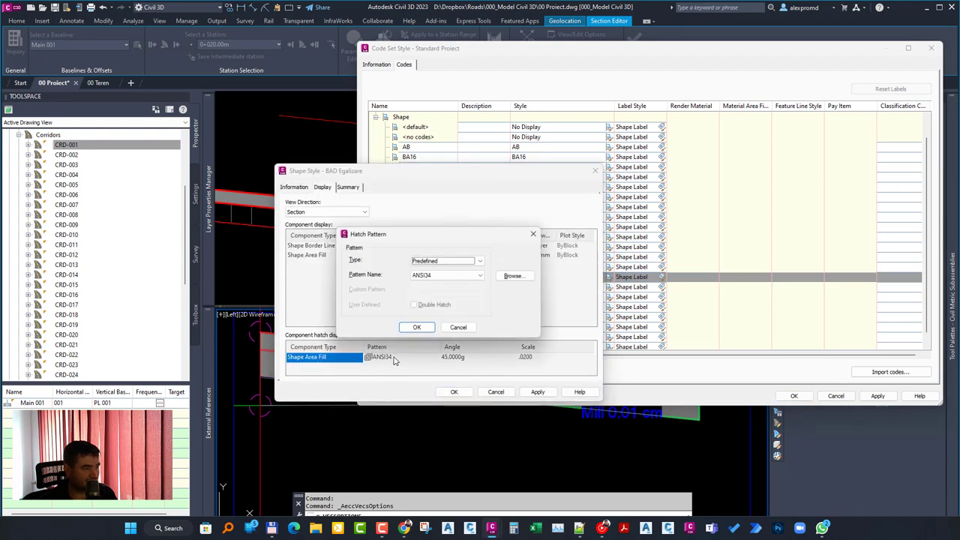
click(514, 277)
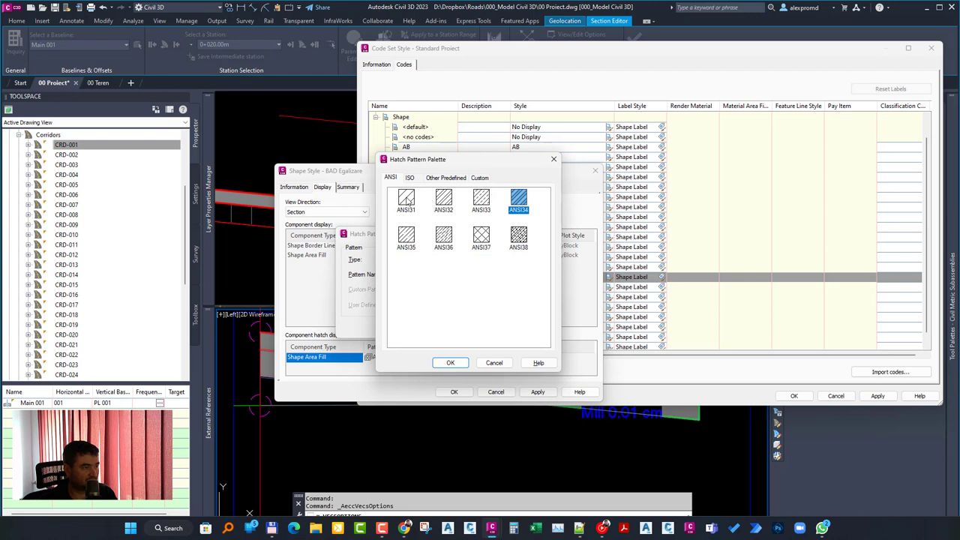
click(480, 237)
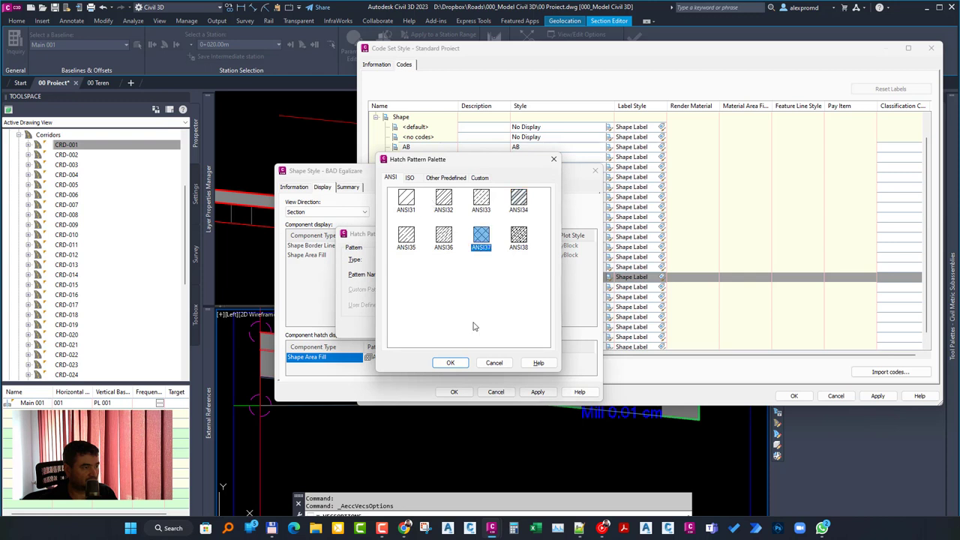
click(450, 363)
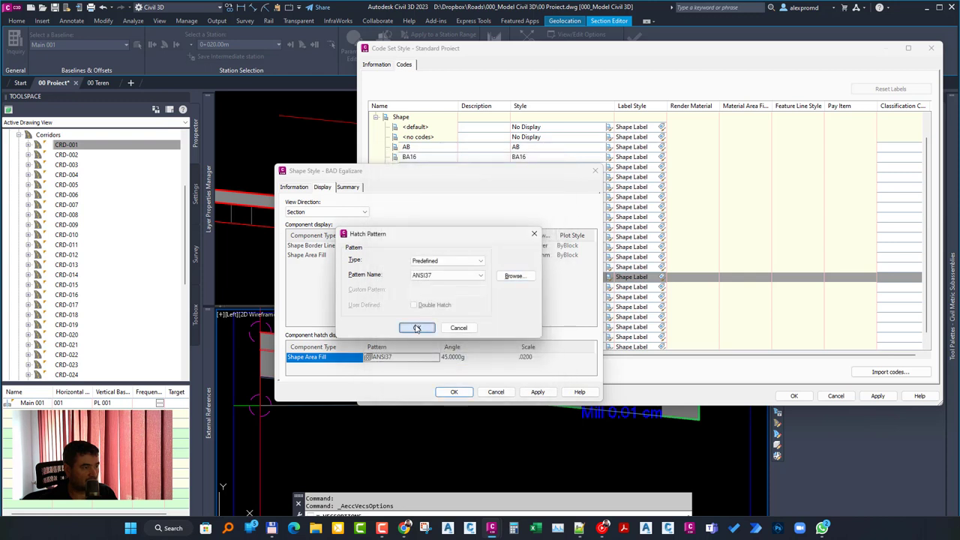
click(418, 329)
click(541, 359)
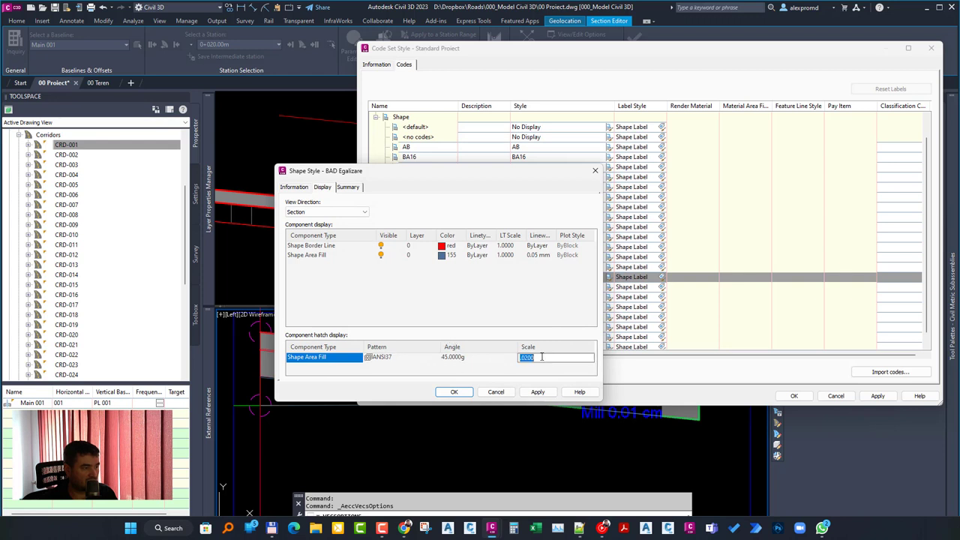
key(Home)
click(538, 391)
click(453, 391)
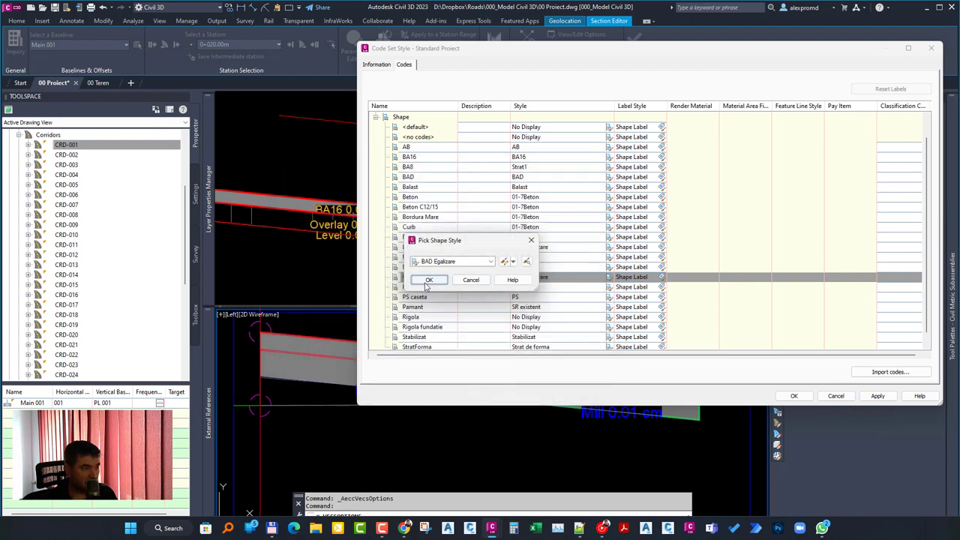
- Apply and save the Standard Proiect code set style, then close the section options
click(427, 281)
click(877, 396)
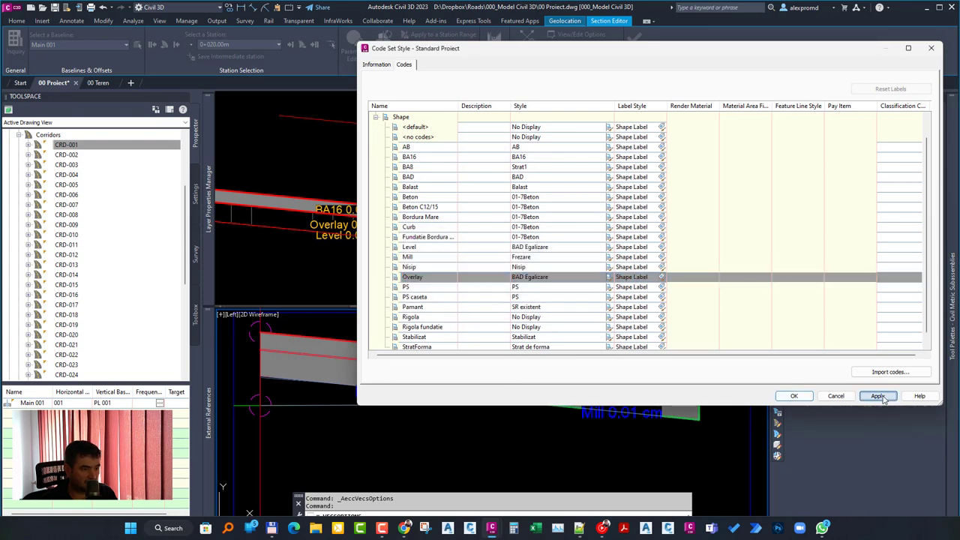
click(793, 396)
click(428, 282)
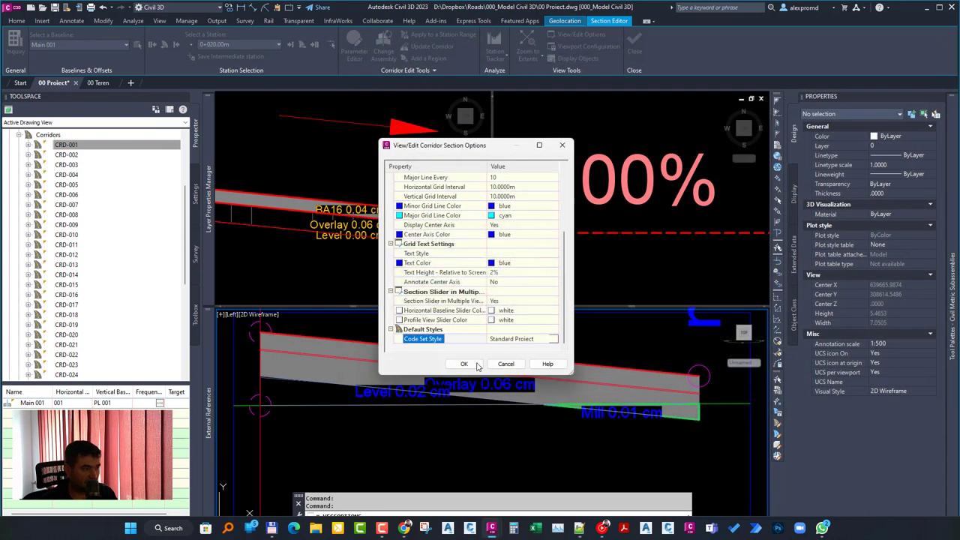
click(472, 365)
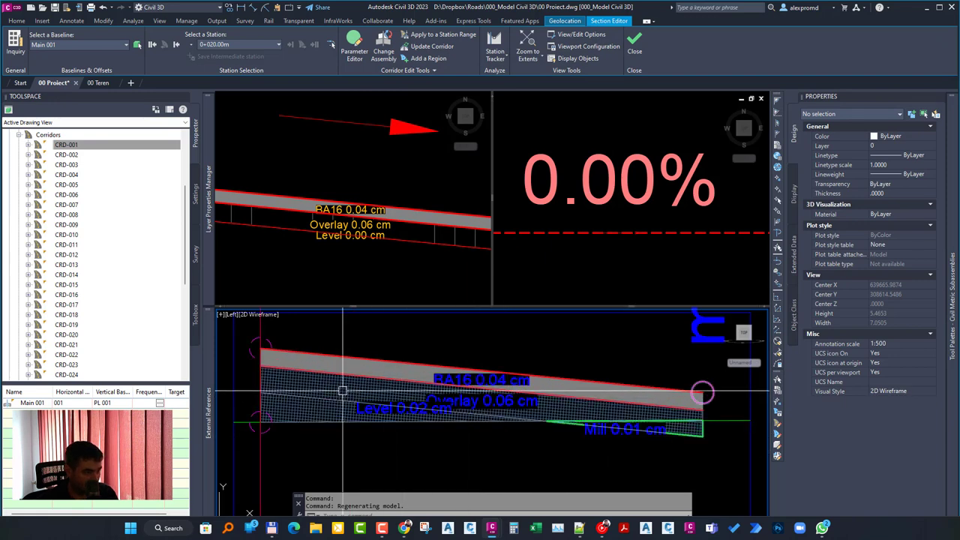
scroll(694, 437, up, 4)
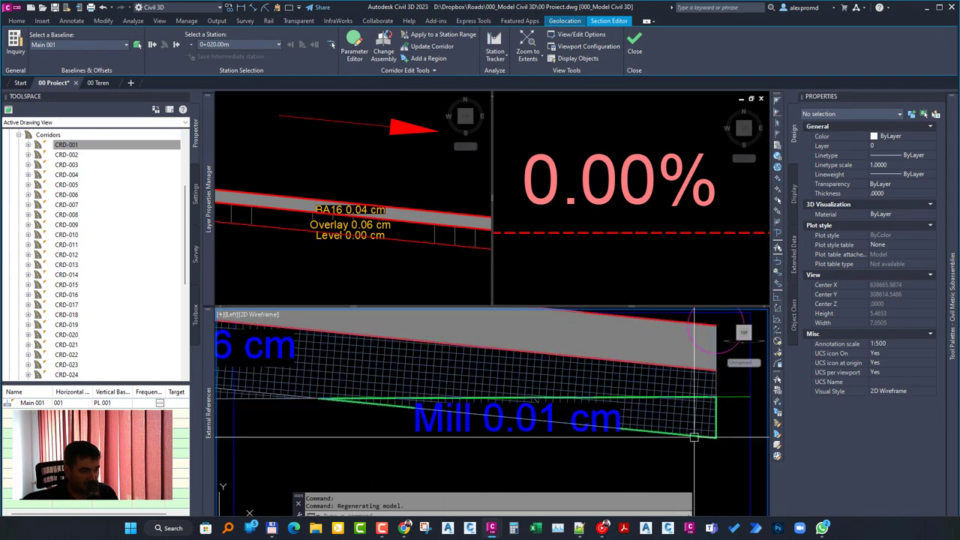
scroll(694, 437, up, 1)
scroll(659, 394, down, 4)
scroll(559, 391, up, 5)
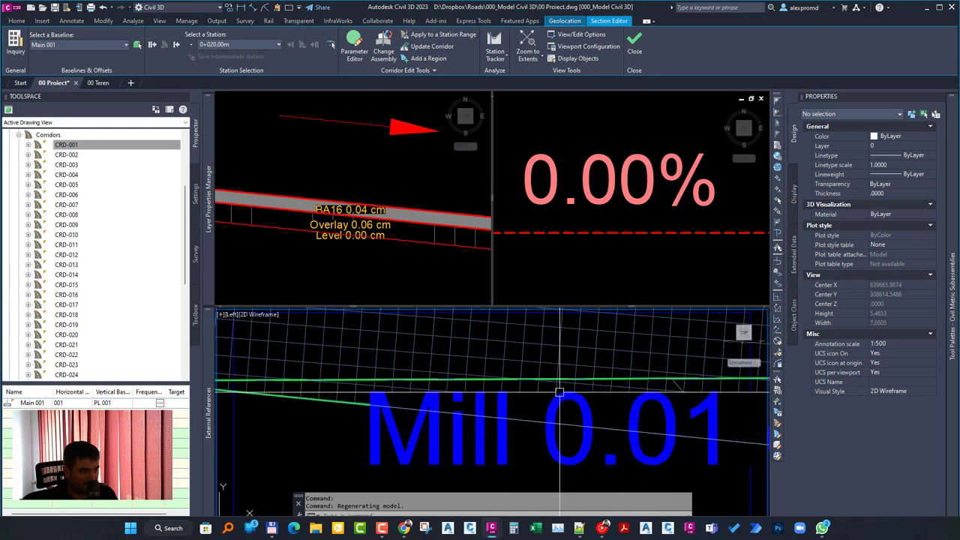
scroll(559, 391, up, 2)
click(525, 389)
scroll(491, 387, down, 6)
scroll(524, 398, up, 1)
key(Escape)
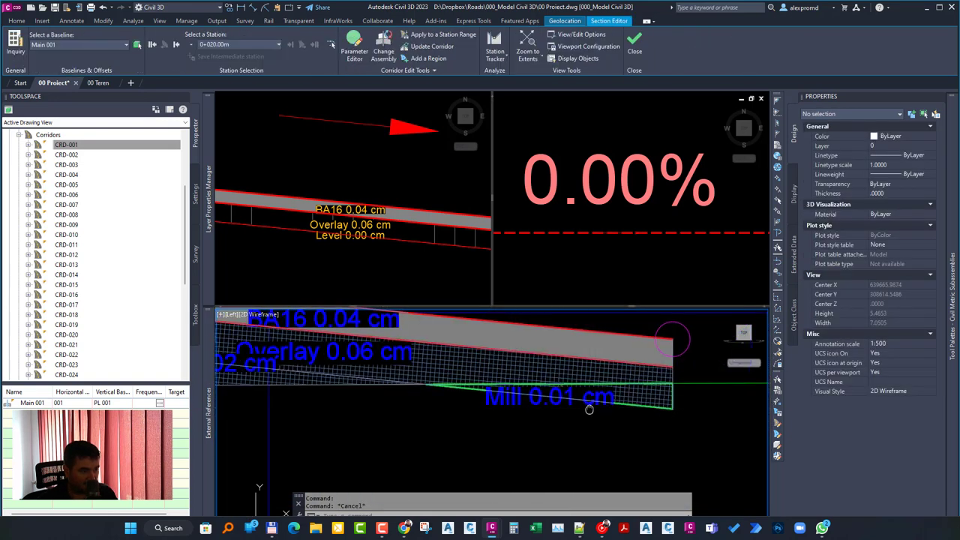
middle_drag(589, 408, 622, 411)
scroll(642, 413, down, 2)
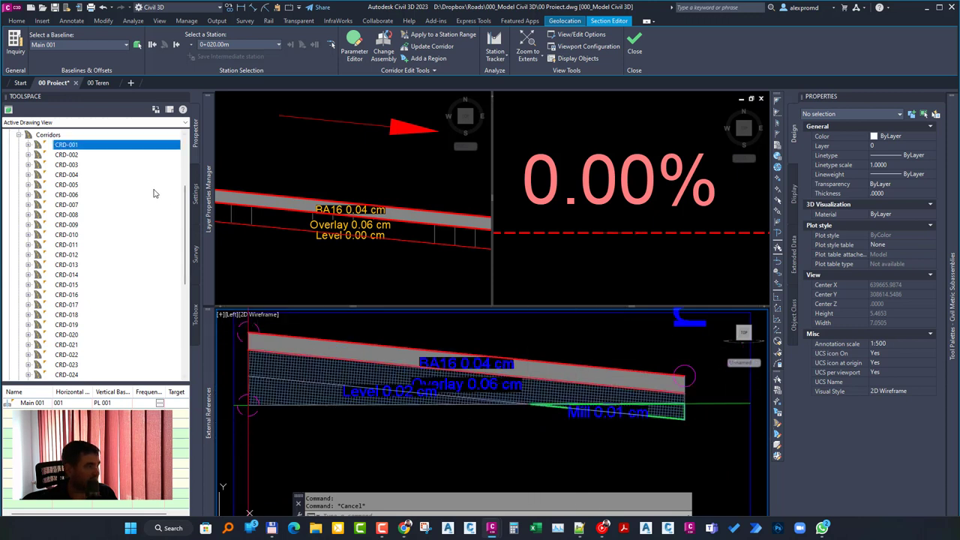
- Find the shape styles in the Settings tree and view the BAD style without changing it
click(196, 193)
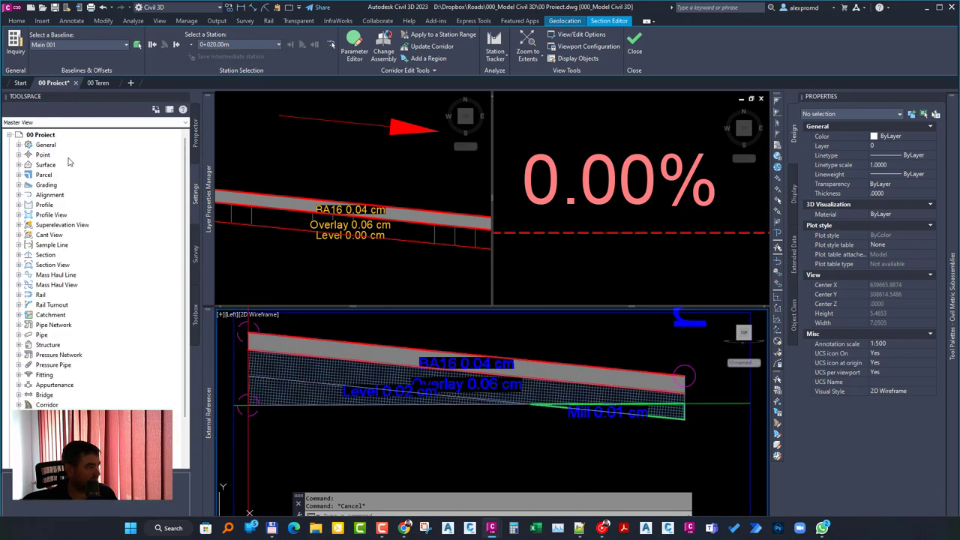
double_click(46, 144)
double_click(63, 156)
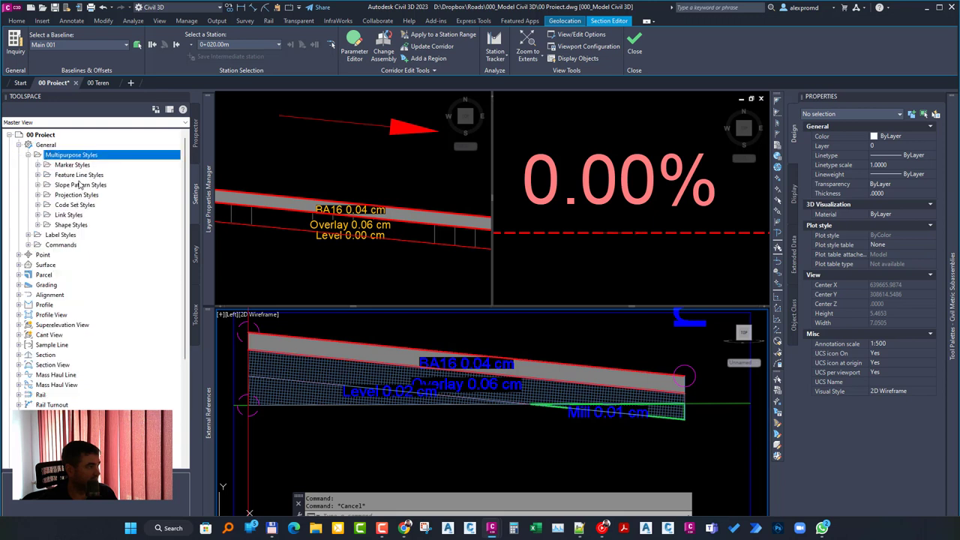
double_click(70, 224)
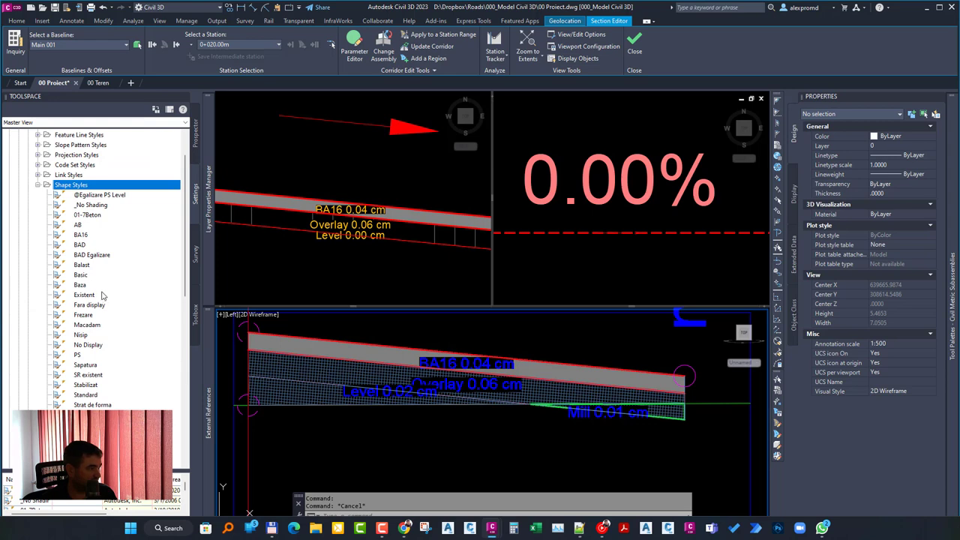
right_click(78, 246)
click(97, 252)
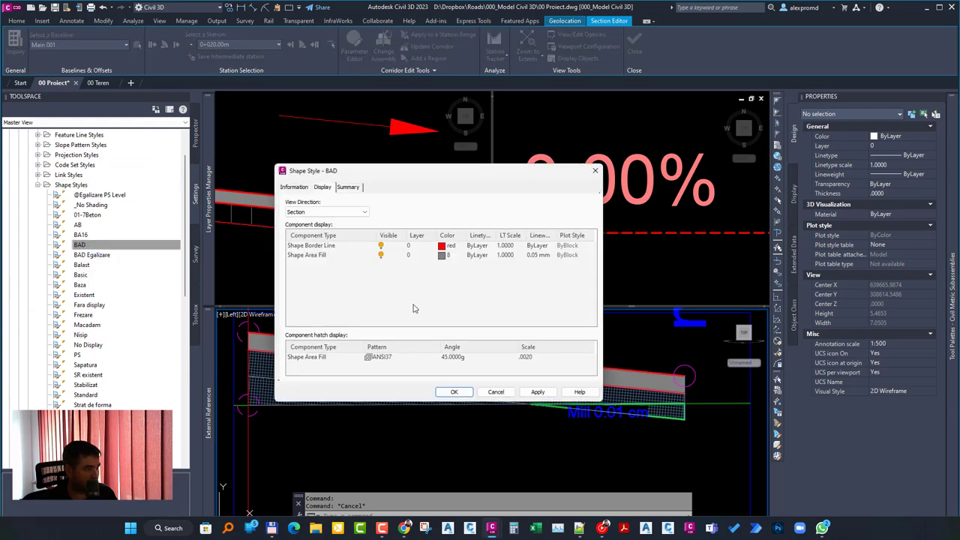
drag(421, 178, 512, 106)
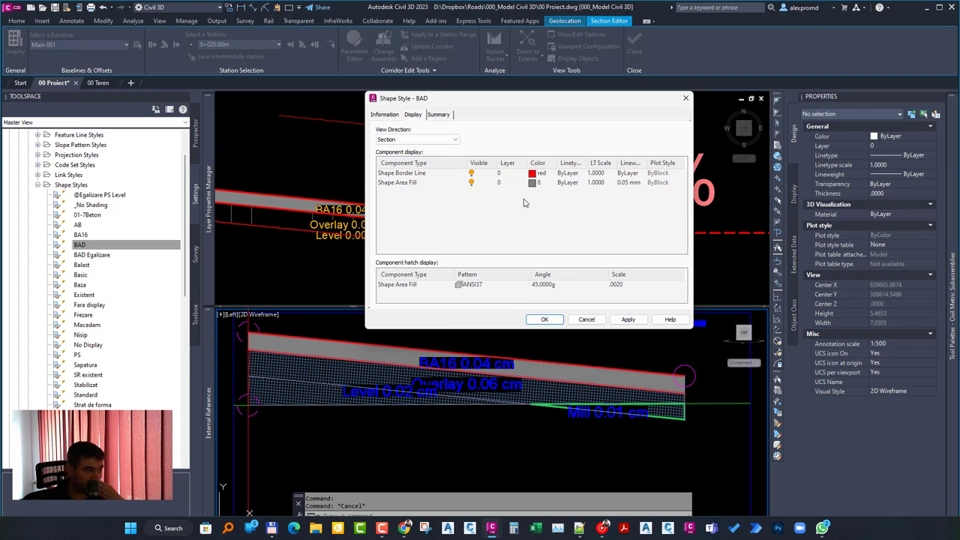
click(585, 319)
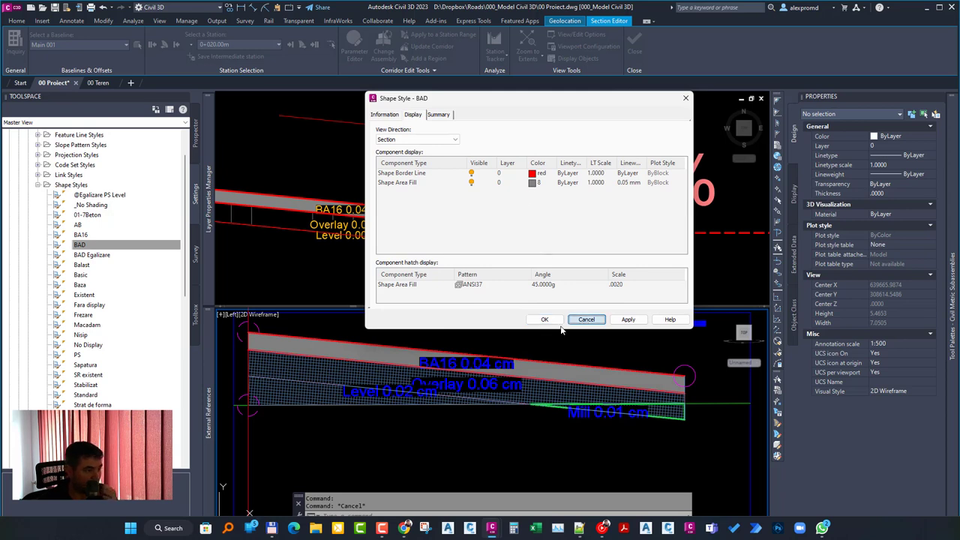
- Set BAD Egalizare's area fill colour to 61 and regenerate the drawing with RE
right_click(101, 255)
click(132, 264)
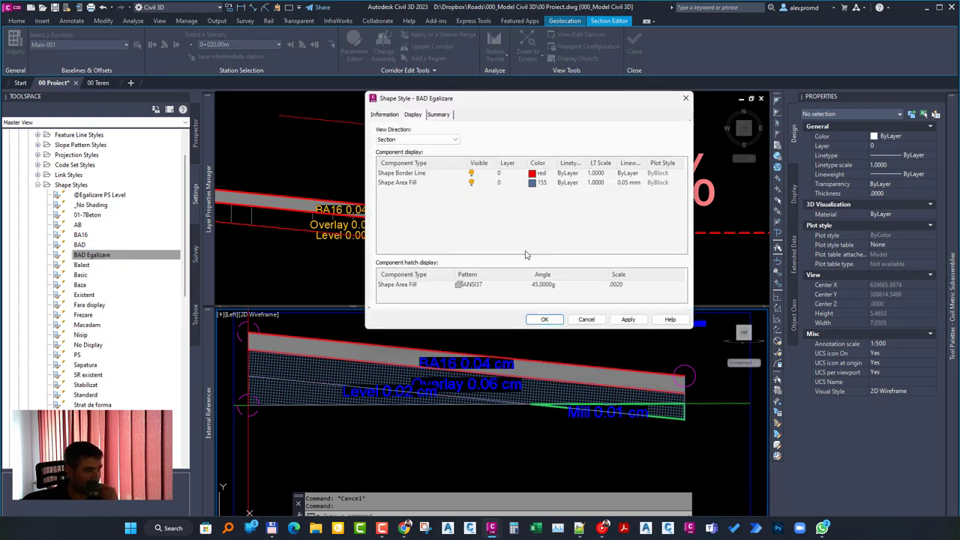
click(533, 183)
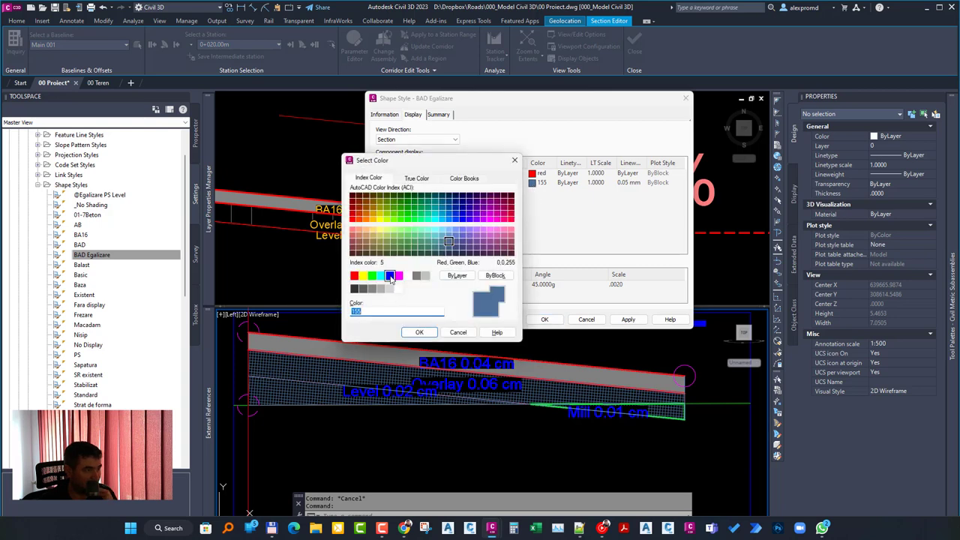
click(389, 277)
click(385, 229)
click(419, 332)
click(545, 319)
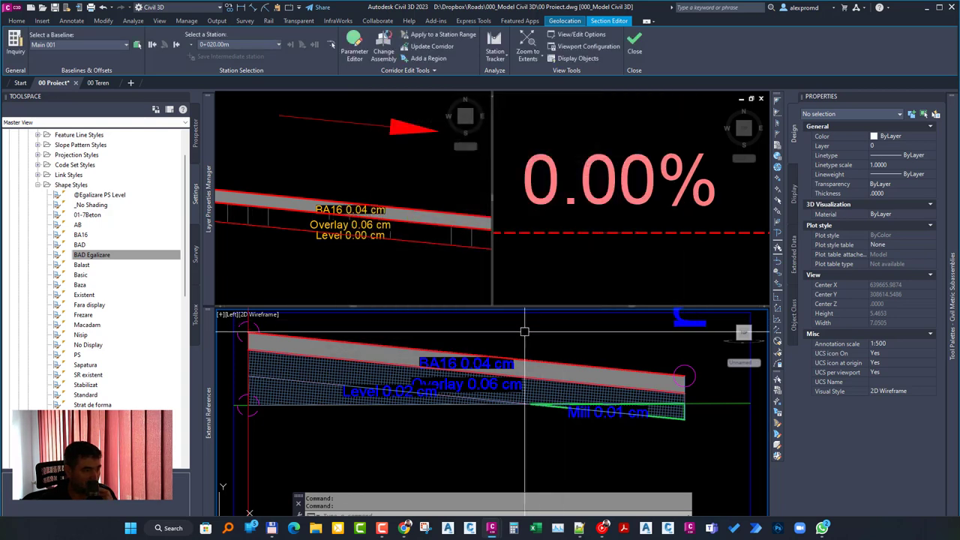
text(re)
key(Return)
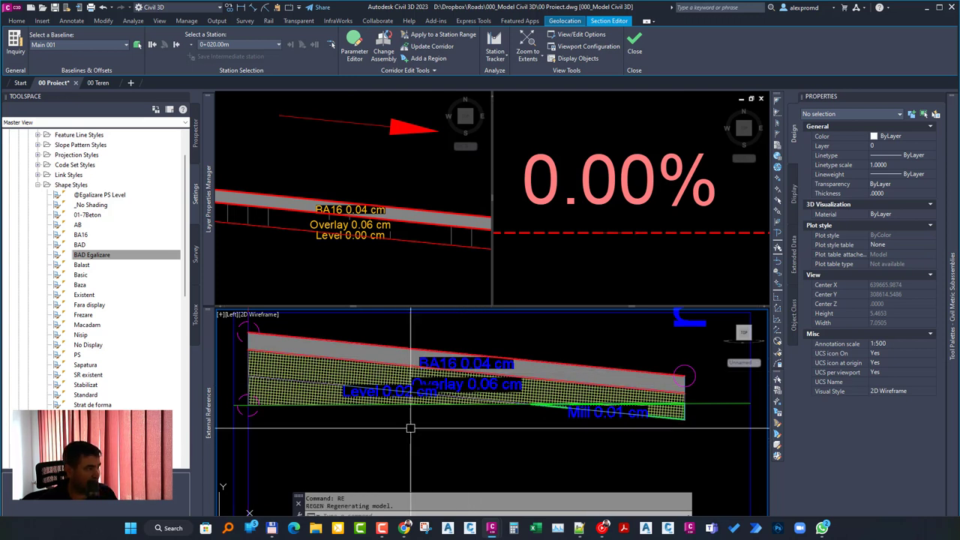
click(132, 257)
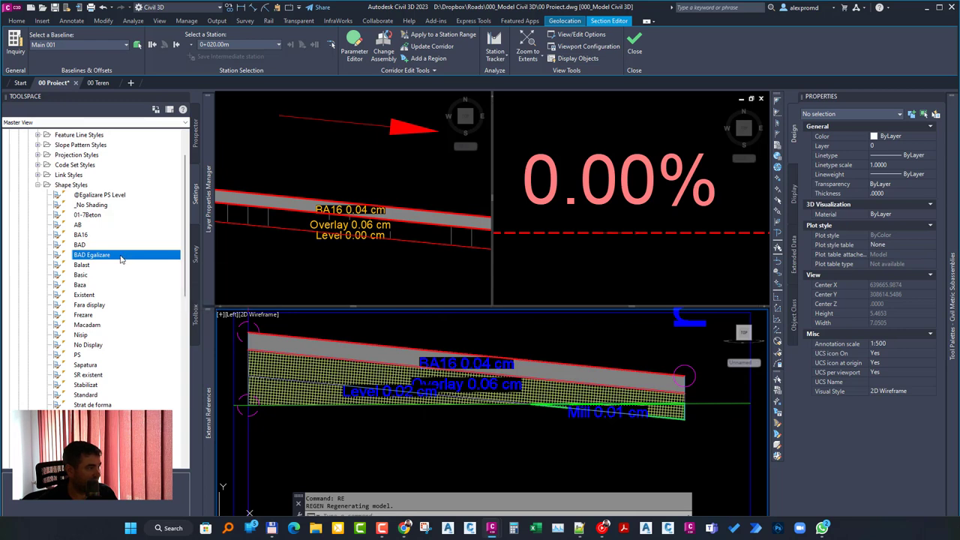
- In the Standard Proiect code set, change the Overlay shape code's style to BAD
click(584, 35)
scroll(521, 335, down, 3)
click(523, 339)
click(554, 339)
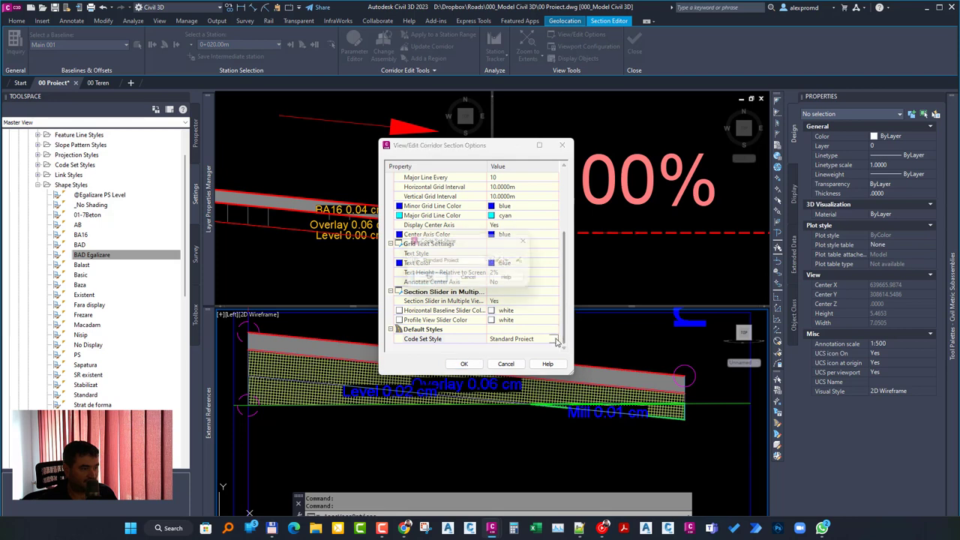
click(504, 263)
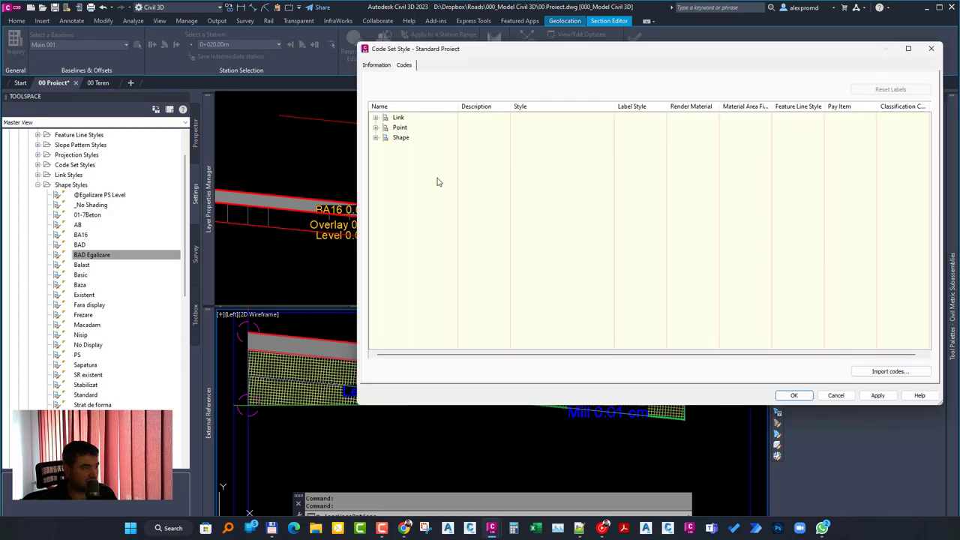
double_click(399, 138)
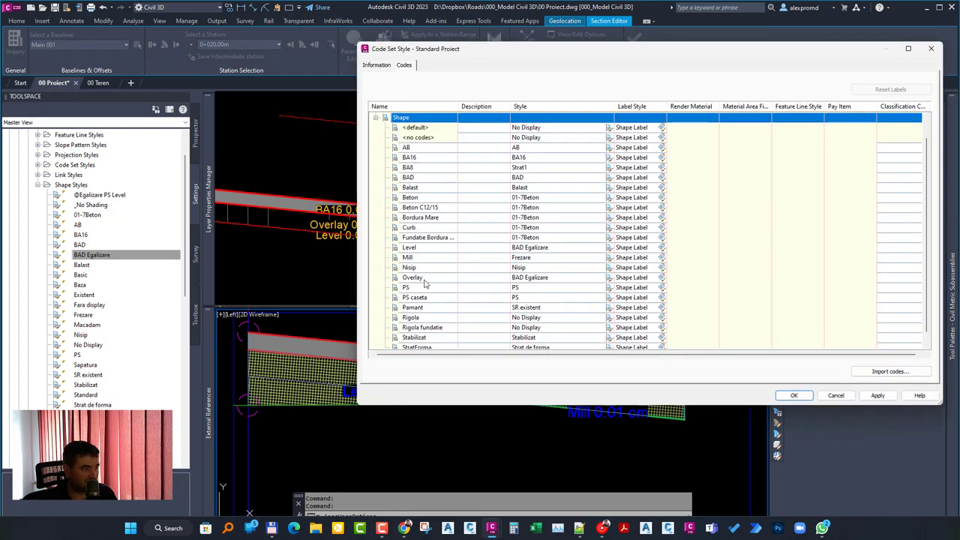
click(536, 277)
click(604, 278)
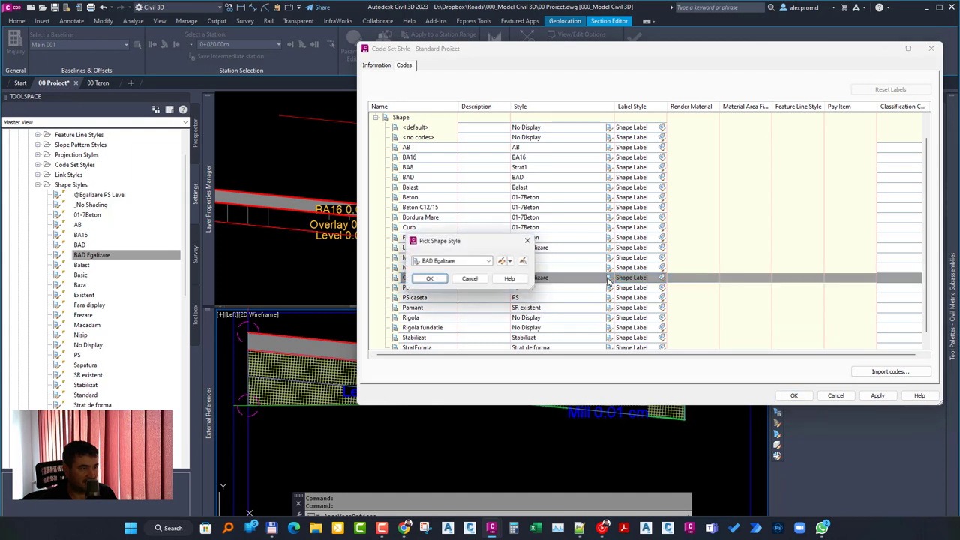
click(469, 261)
click(442, 279)
click(425, 338)
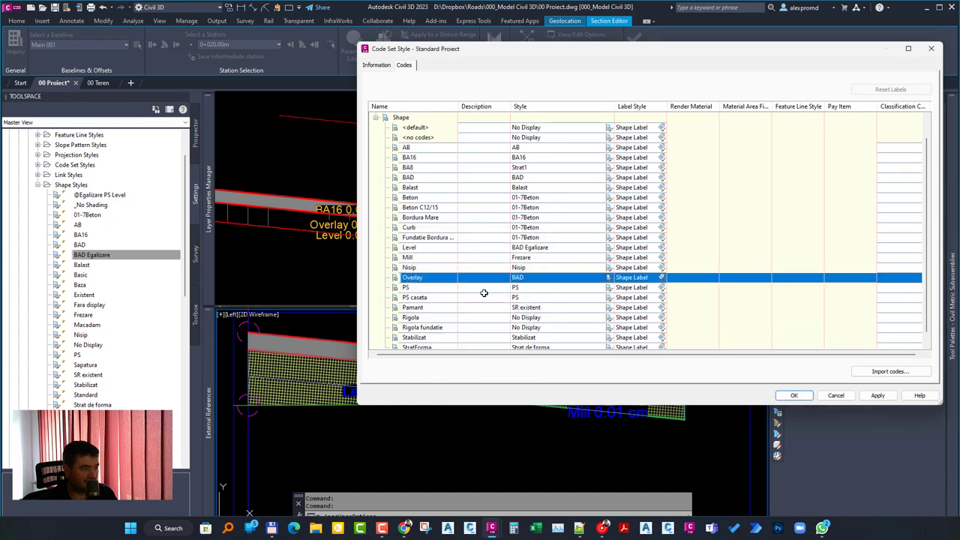
click(434, 247)
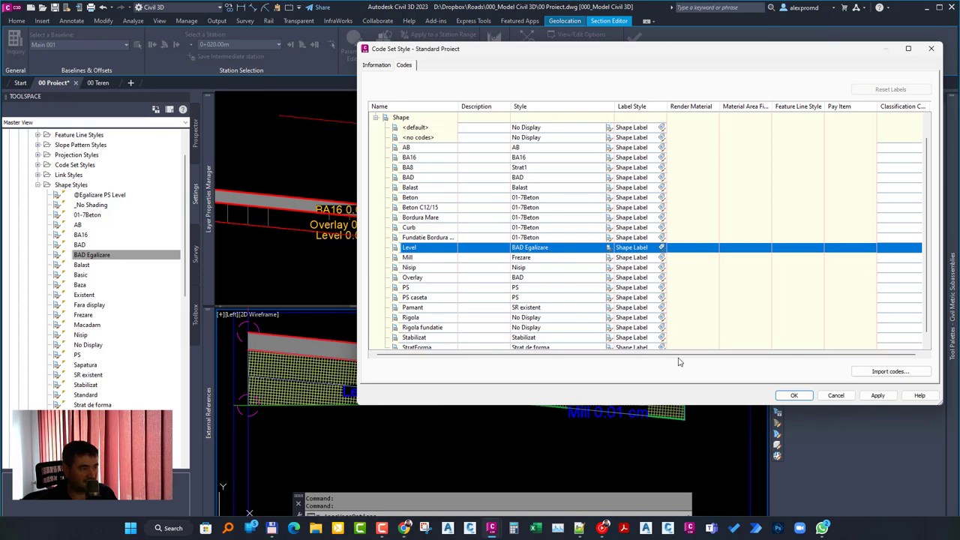
- Accept the code set changes, close section options, and regenerate with RE
click(794, 395)
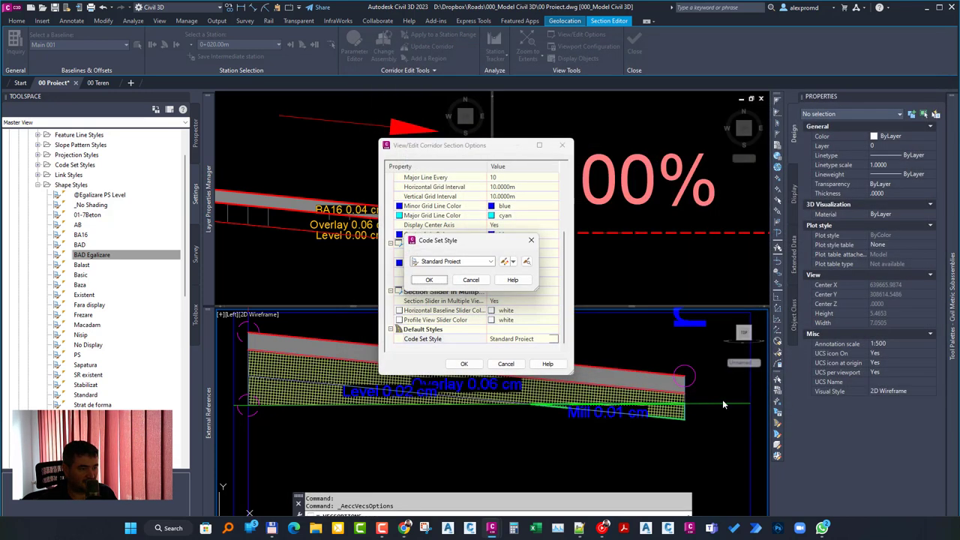
click(429, 279)
click(463, 364)
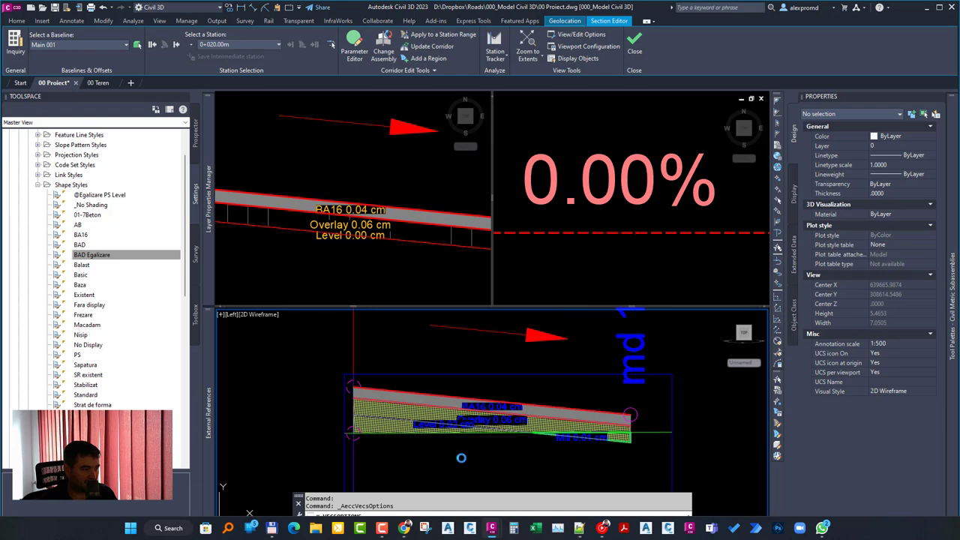
text(re)
key(Return)
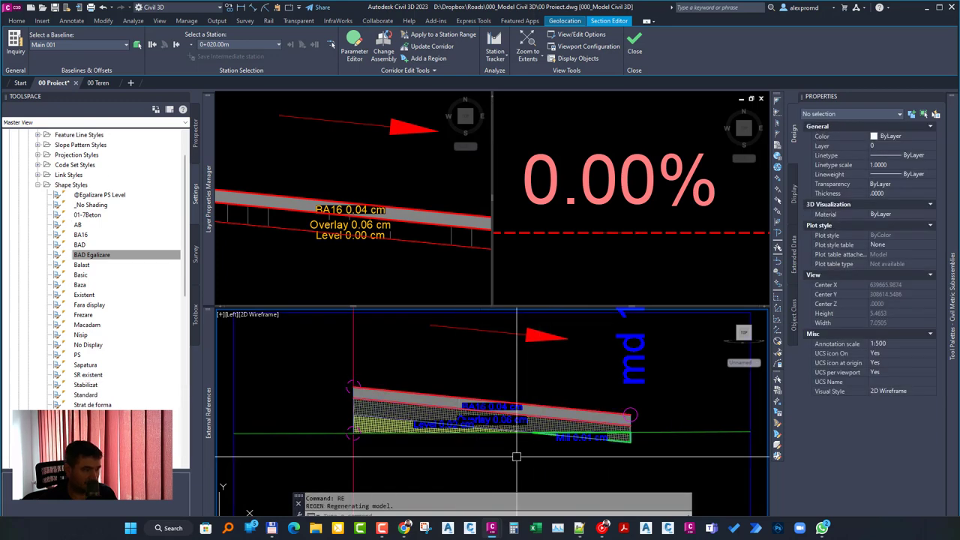
scroll(431, 377, up, 2)
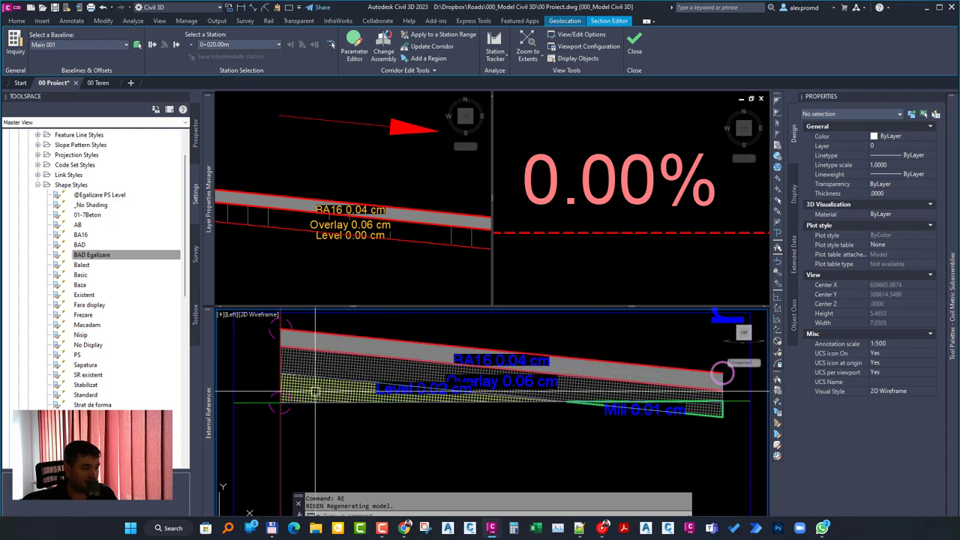
scroll(677, 420, up, 2)
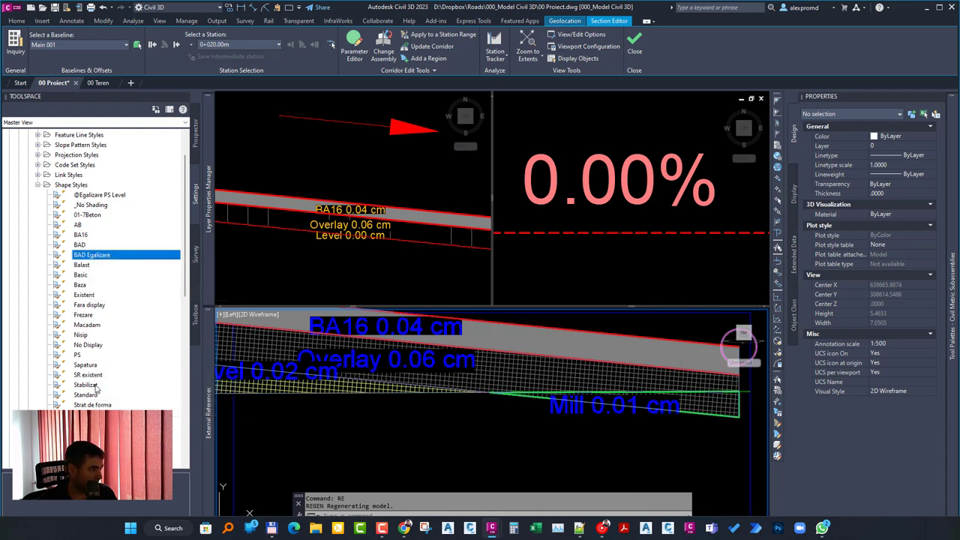
- Give the Frezare shape style hatch scale 0.0020 and purple fill colour 203
right_click(95, 321)
click(113, 326)
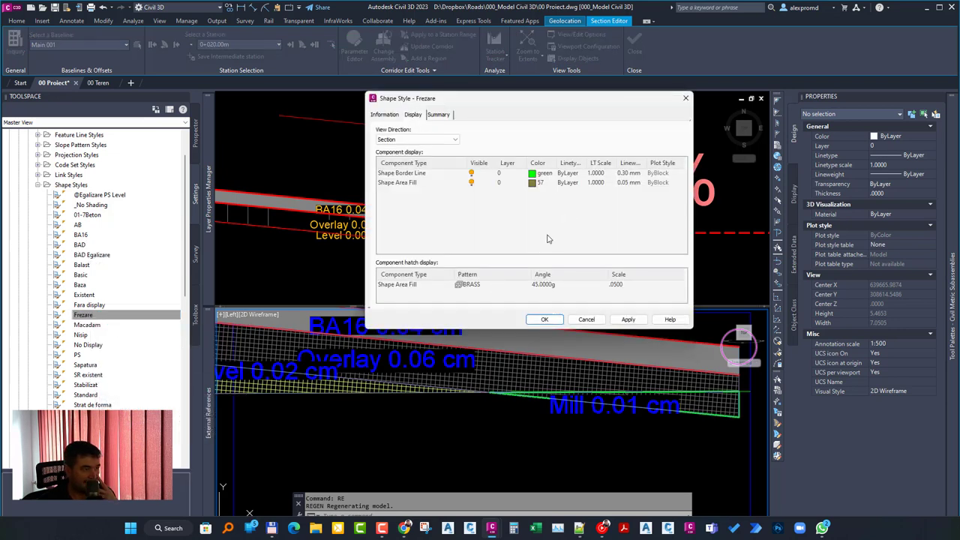
click(627, 285)
click(627, 285)
text(0.0)
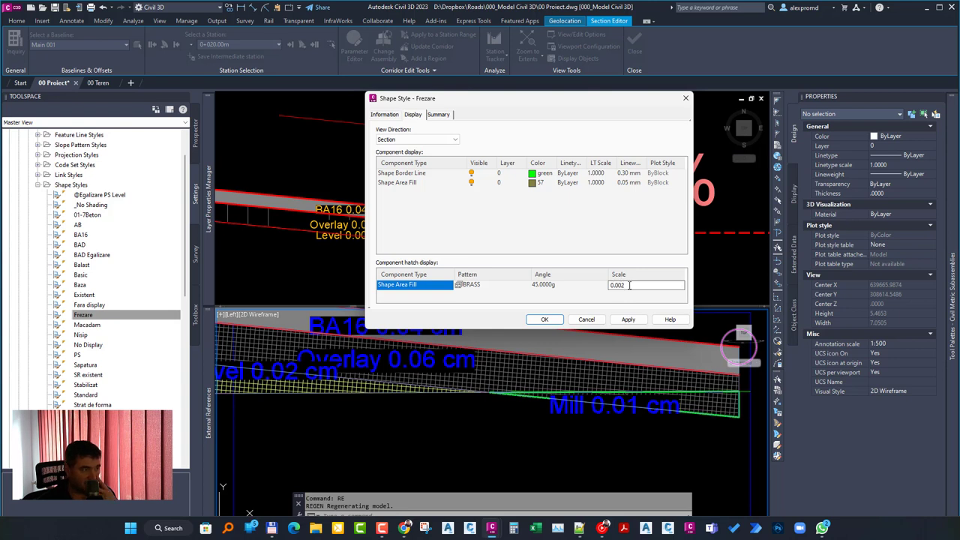
click(537, 206)
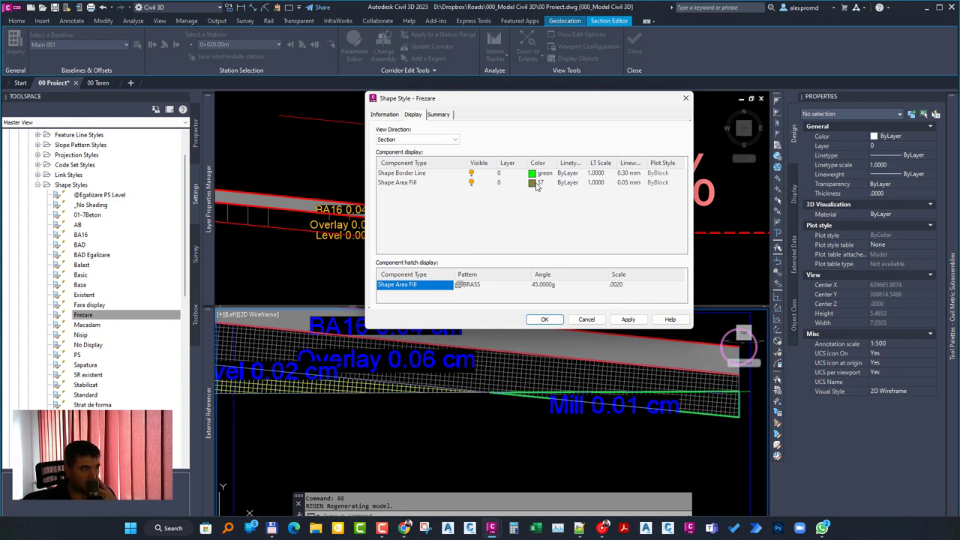
click(537, 184)
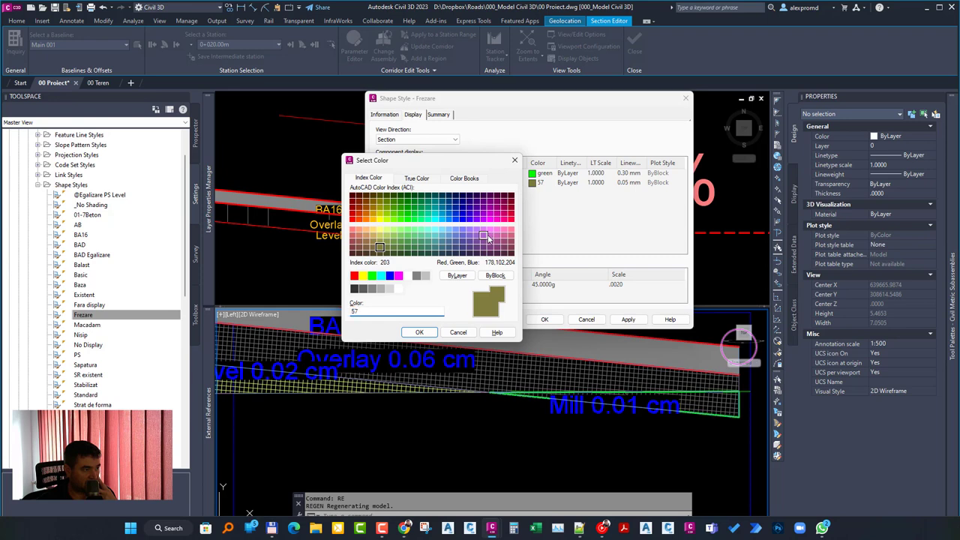
click(486, 236)
click(419, 333)
click(627, 319)
click(541, 320)
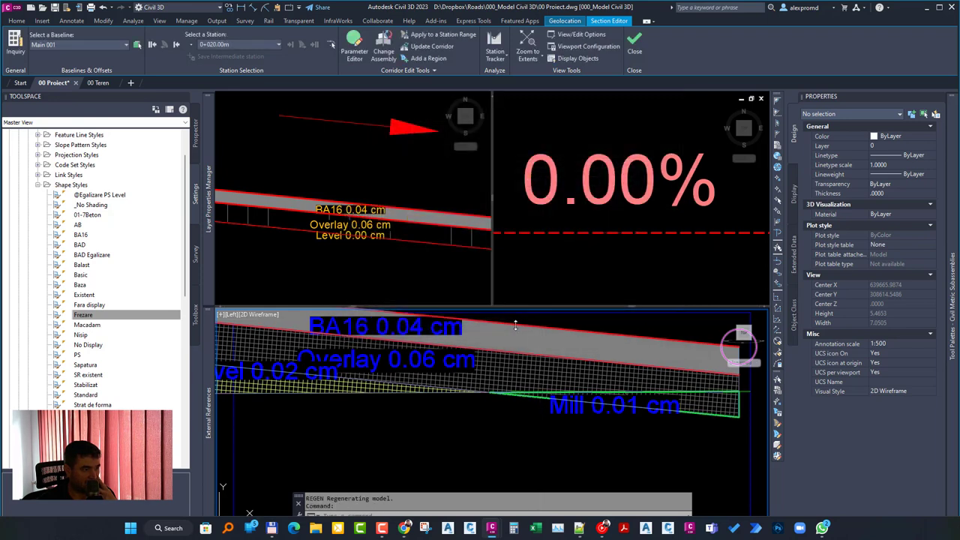
- Regenerate with RE and center the section view on the Mill hatch
text(RE)
key(Return)
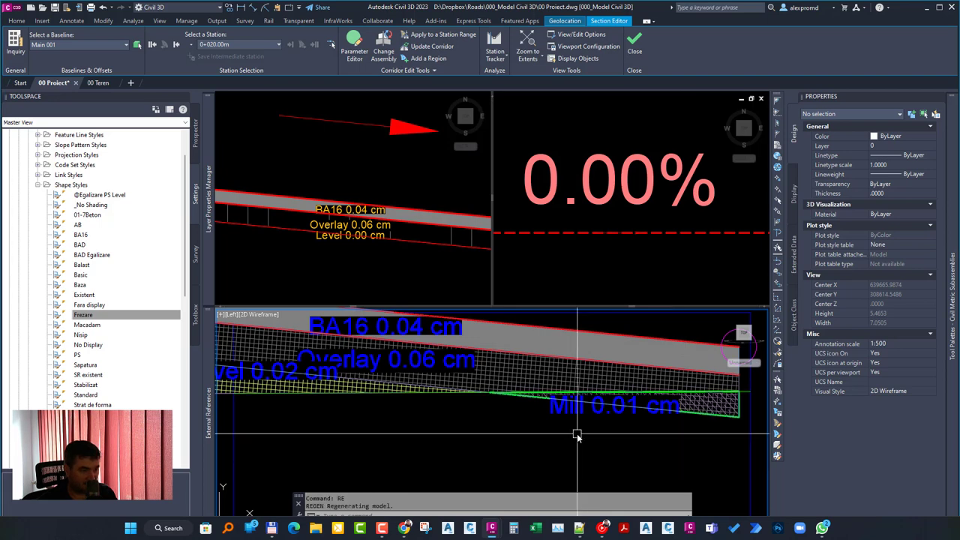
middle_drag(739, 339, 588, 322)
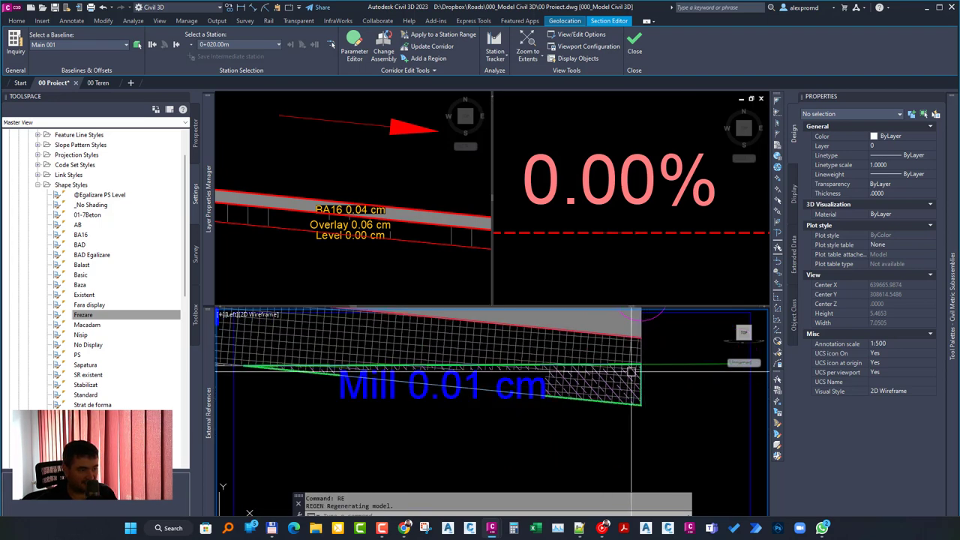
scroll(589, 322, down, 4)
scroll(345, 396, up, 2)
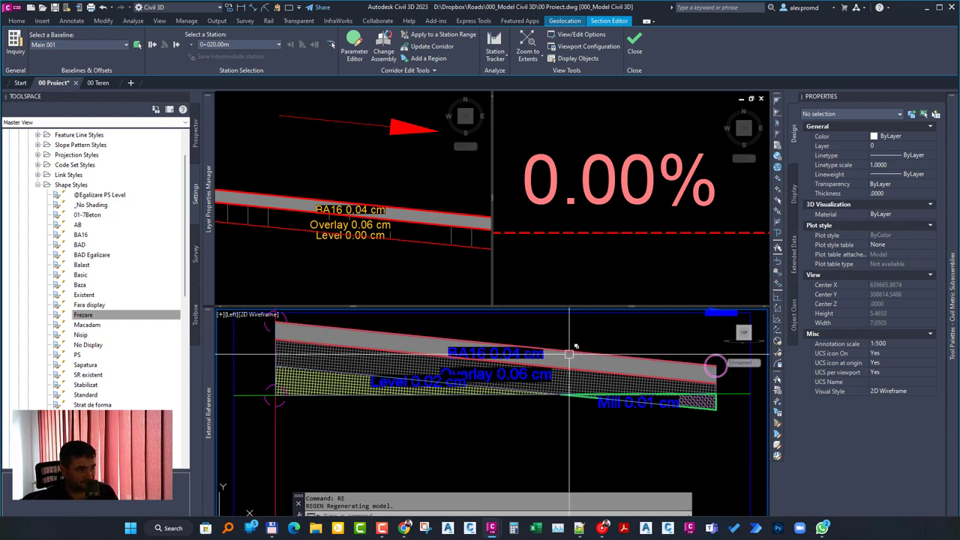
scroll(545, 390, down, 2)
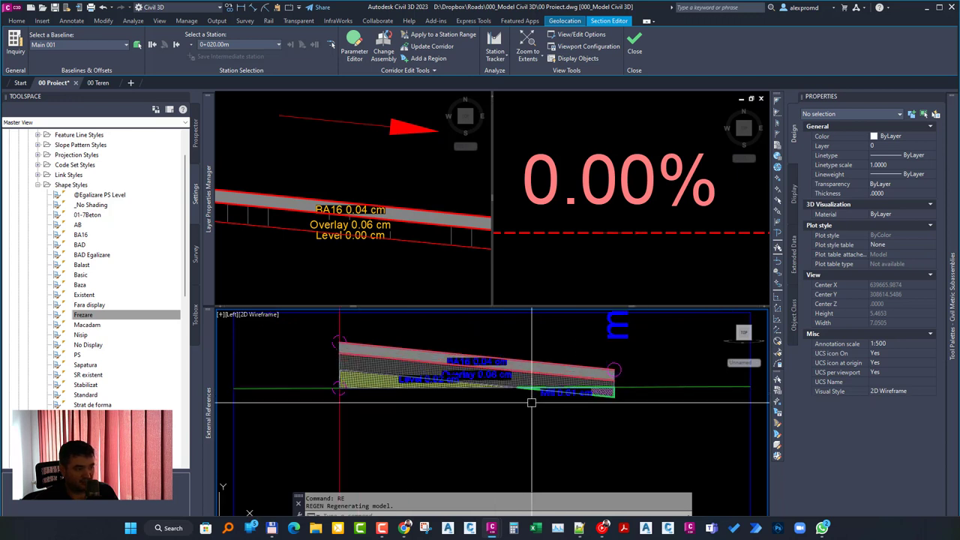